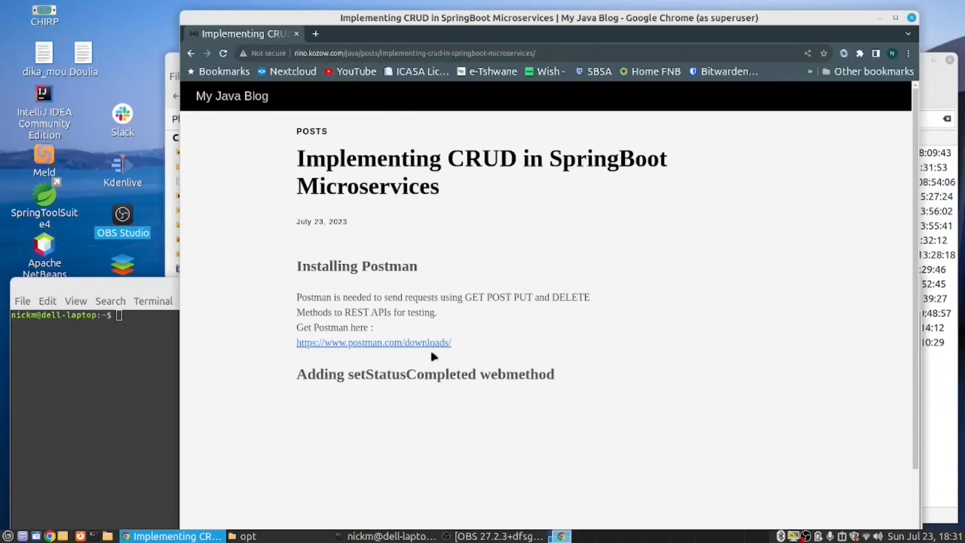
# Step: Open the Postman downloads page from the blog post and try to save the Linux (x64) download as postman-linux-x64.tar.gz
pyautogui.click(385, 346)
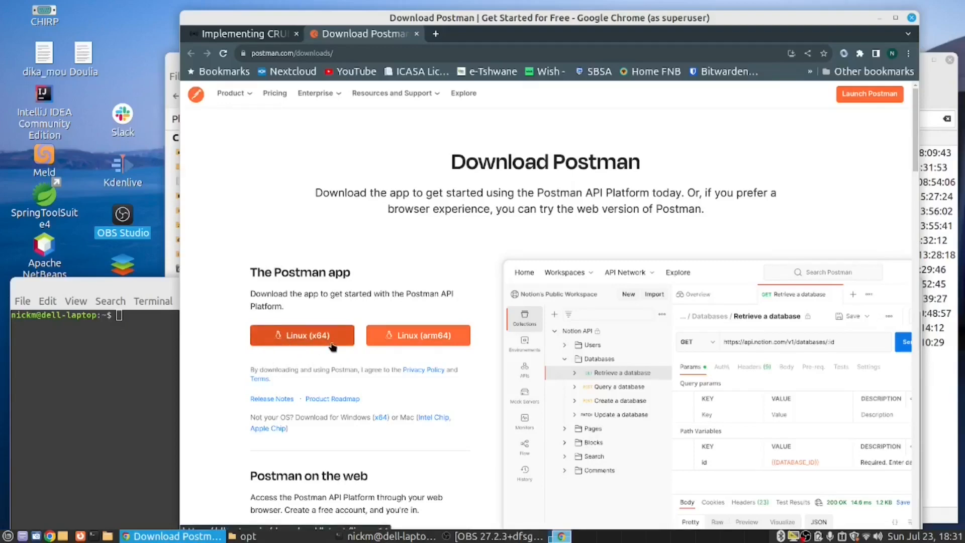
pyautogui.rightClick(268, 341)
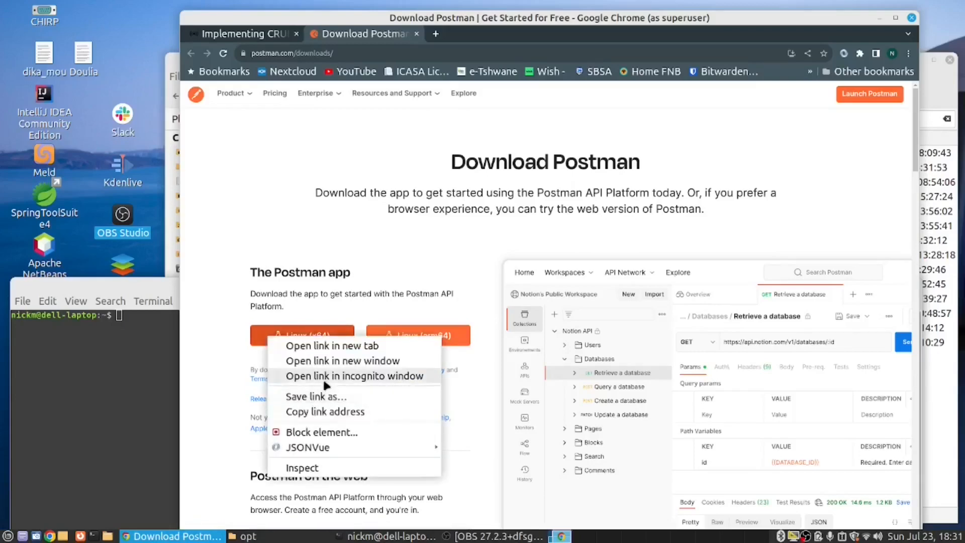
pyautogui.click(324, 398)
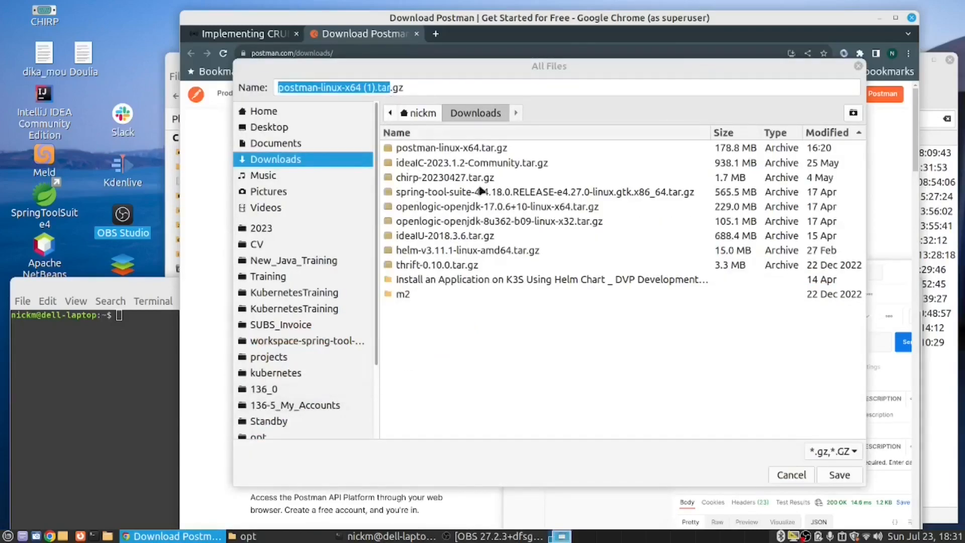
pyautogui.click(427, 152)
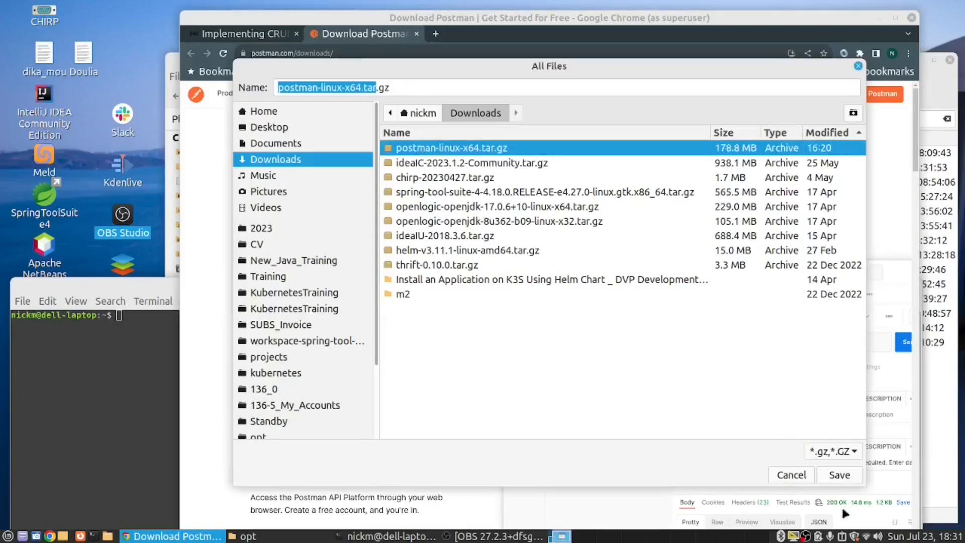
pyautogui.click(792, 475)
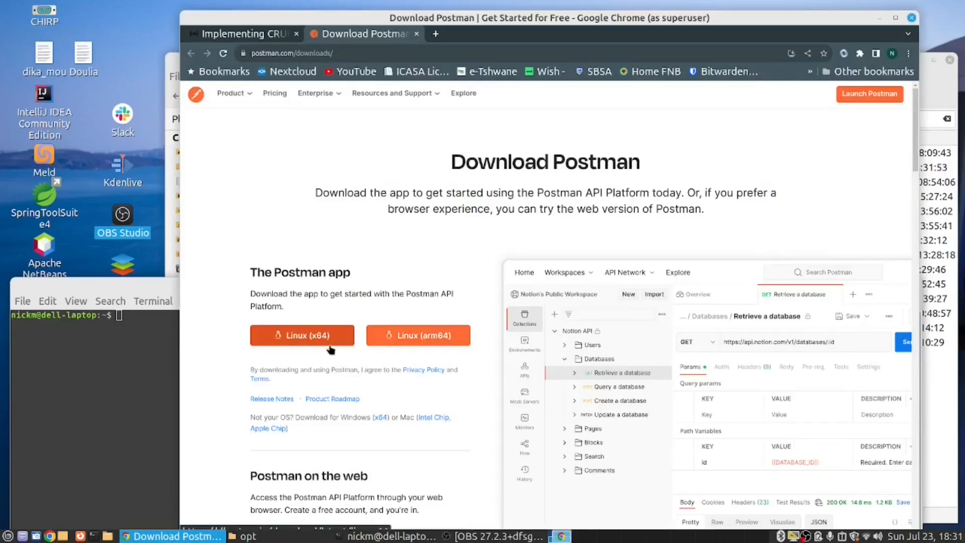
# Step: Switch to the terminal and try to take ownership of /opt with sudo chown, entering the account password
pyautogui.doubleClick(119, 285)
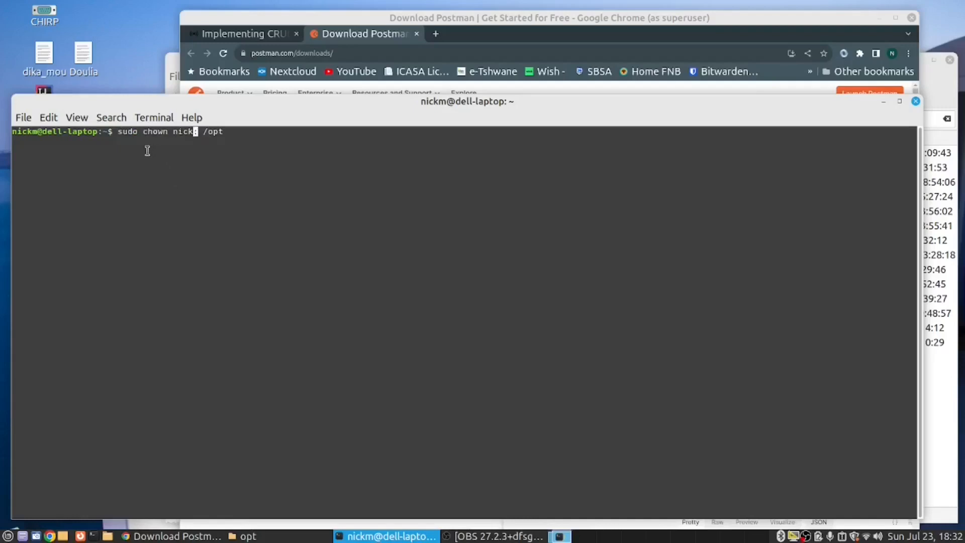
pyautogui.doubleClick(121, 133)
pyautogui.doubleClick(155, 132)
pyautogui.click(179, 132)
pyautogui.doubleClick(179, 131)
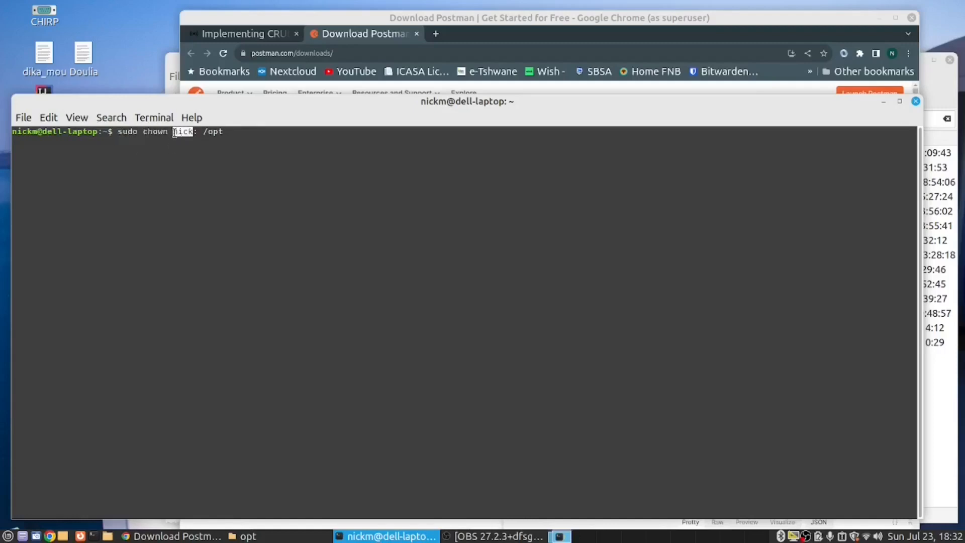
pyautogui.click(25, 128)
pyautogui.doubleClick(25, 129)
pyautogui.click(152, 138)
pyautogui.moveTo(202, 132); pyautogui.dragTo(226, 131)
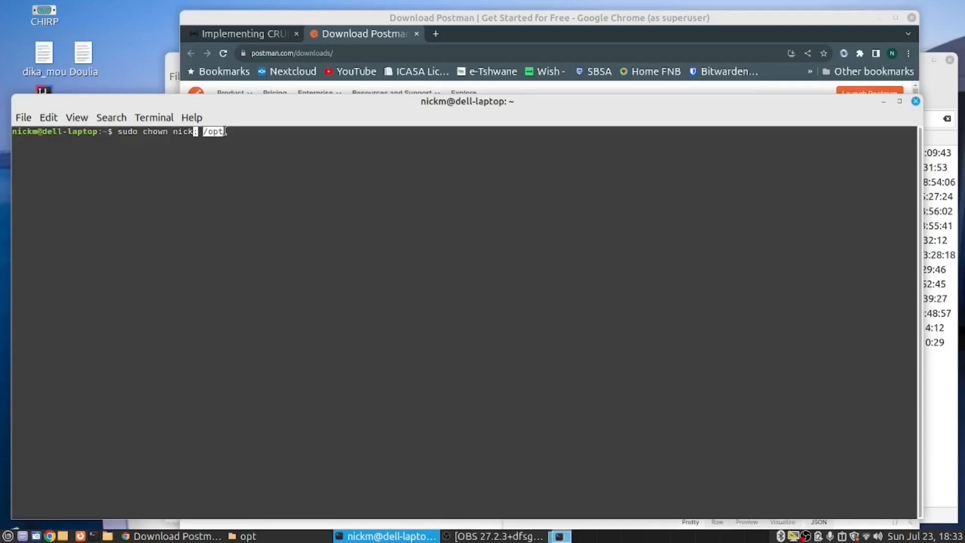
pyautogui.click(225, 131)
pyautogui.write(':')
pyautogui.press('Return')
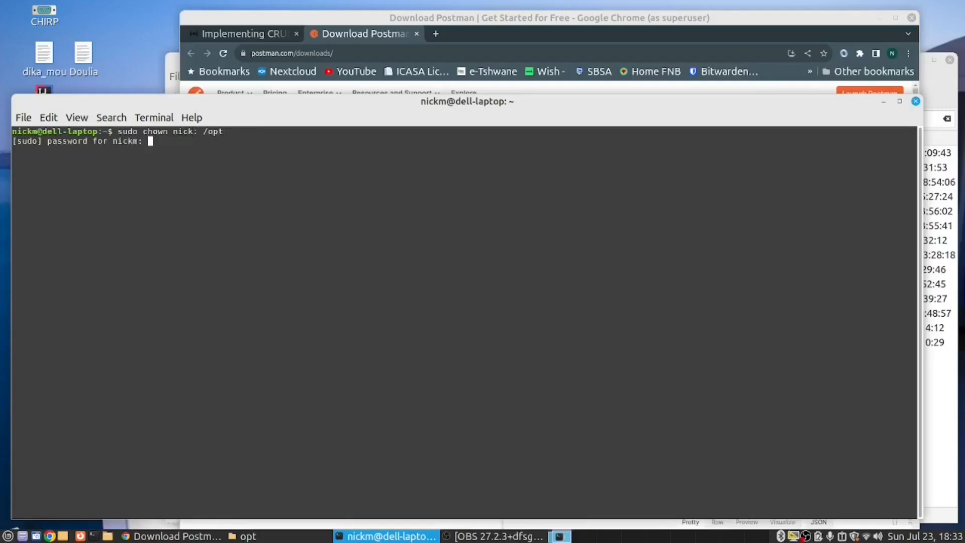
pyautogui.write('************')
pyautogui.press('Return')
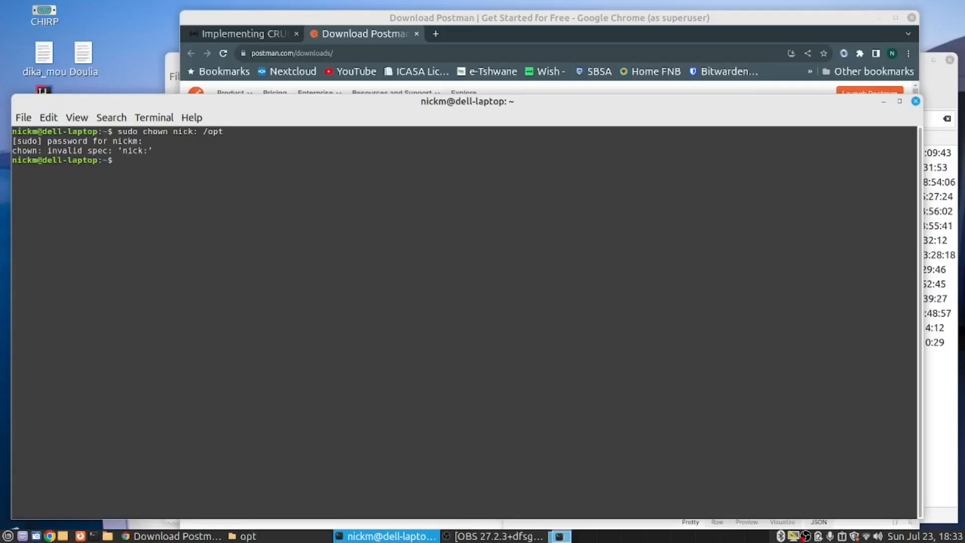
# Step: List /opt with ls -la, check the owner of the folder itself, and close the terminal
pyautogui.write('ls -la /opt')
pyautogui.press('Return')
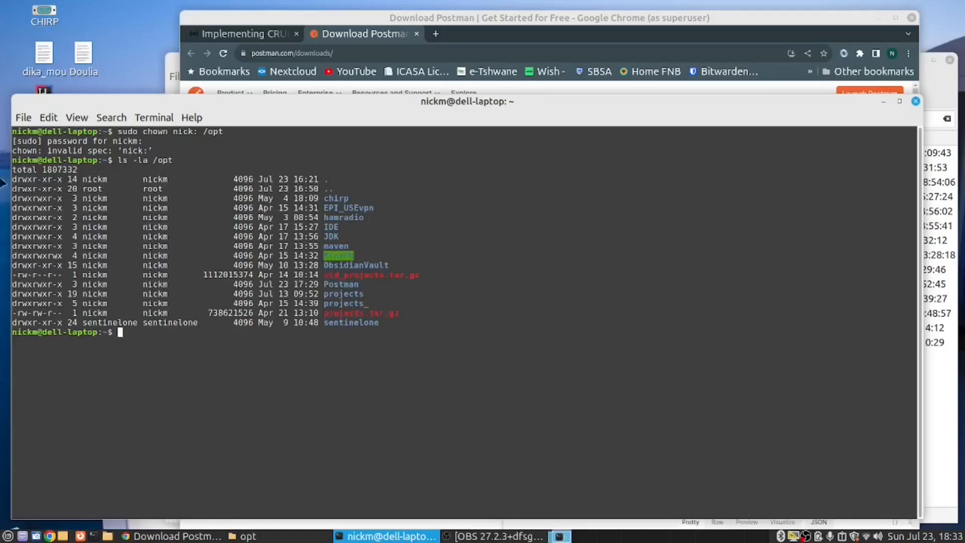
pyautogui.moveTo(82, 180); pyautogui.dragTo(328, 179)
pyautogui.click(440, 431)
pyautogui.click(916, 102)
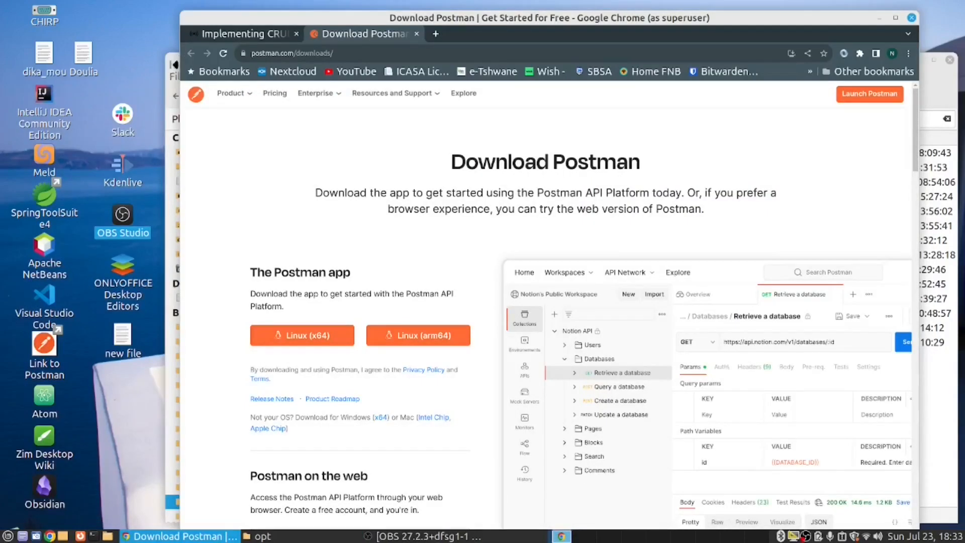
# Step: Switch to the file manager and extract postman-linux-x64.tar.gz into its own folder, /opt/Postman
pyautogui.click(174, 68)
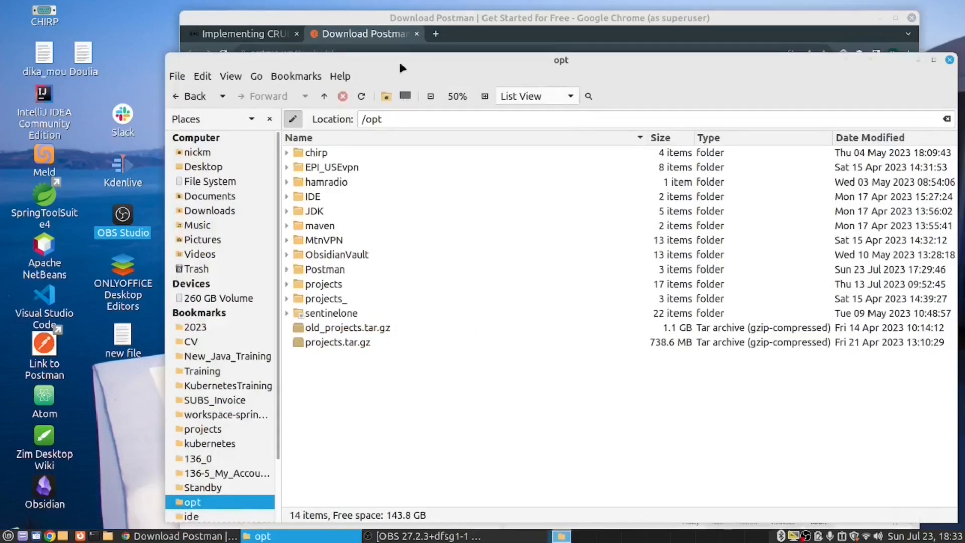
pyautogui.moveTo(330, 60); pyautogui.dragTo(225, 55)
pyautogui.rightClick(260, 363)
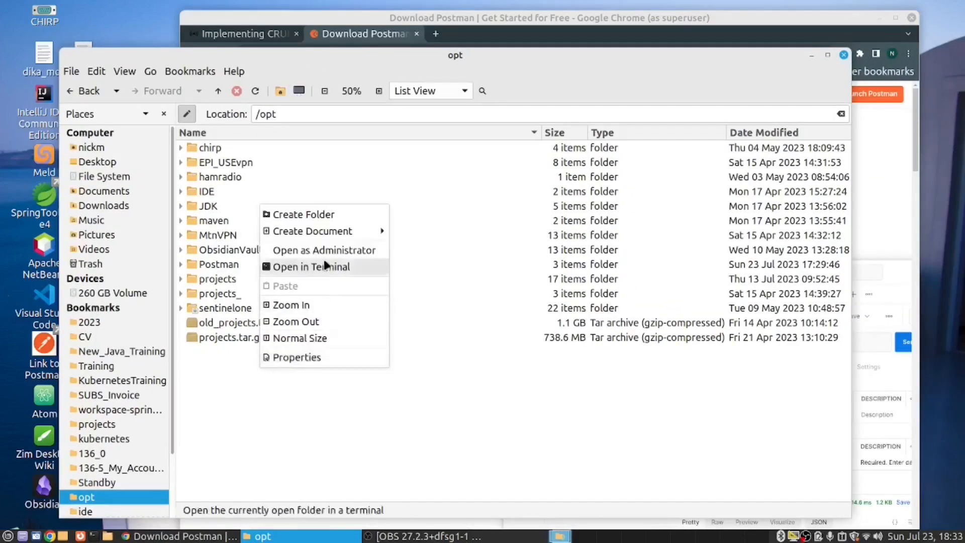
pyautogui.click(370, 463)
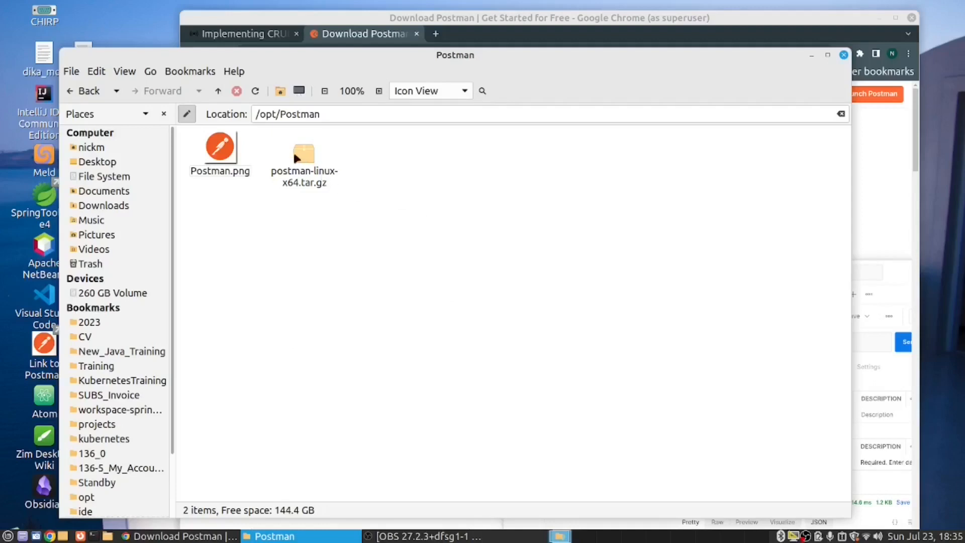
pyautogui.click(301, 158)
pyautogui.rightClick(303, 157)
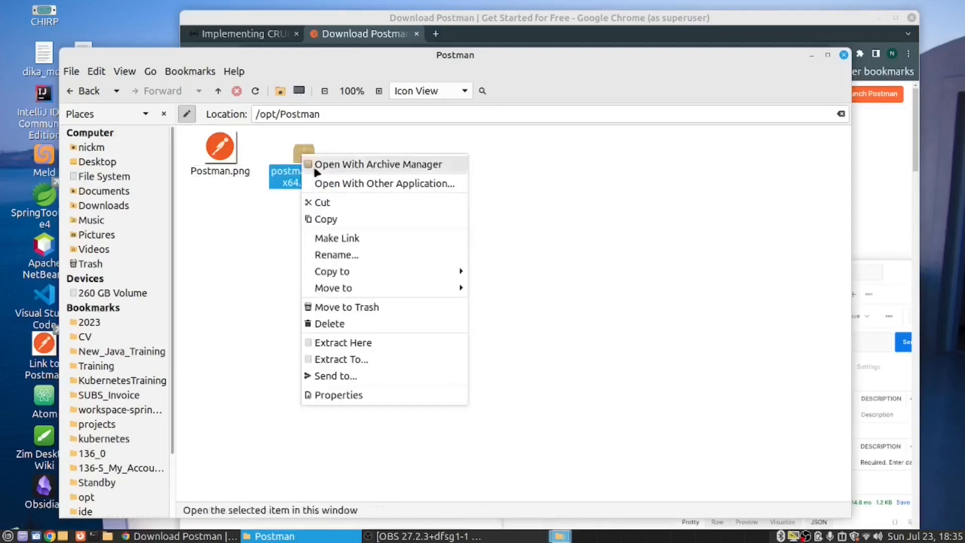
pyautogui.click(369, 343)
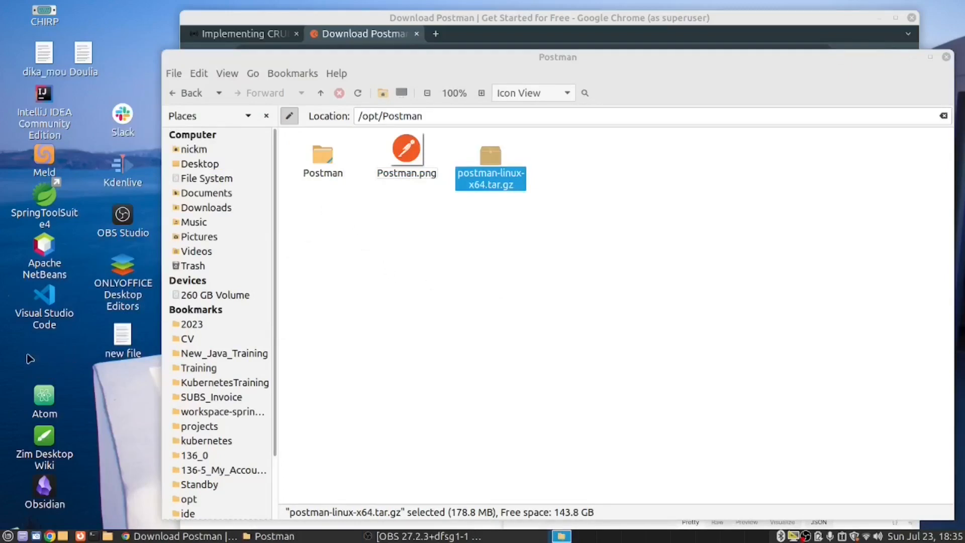
# Step: Make a link to the Postman executable in /opt/Postman/Postman and place the link on the desktop
pyautogui.doubleClick(322, 158)
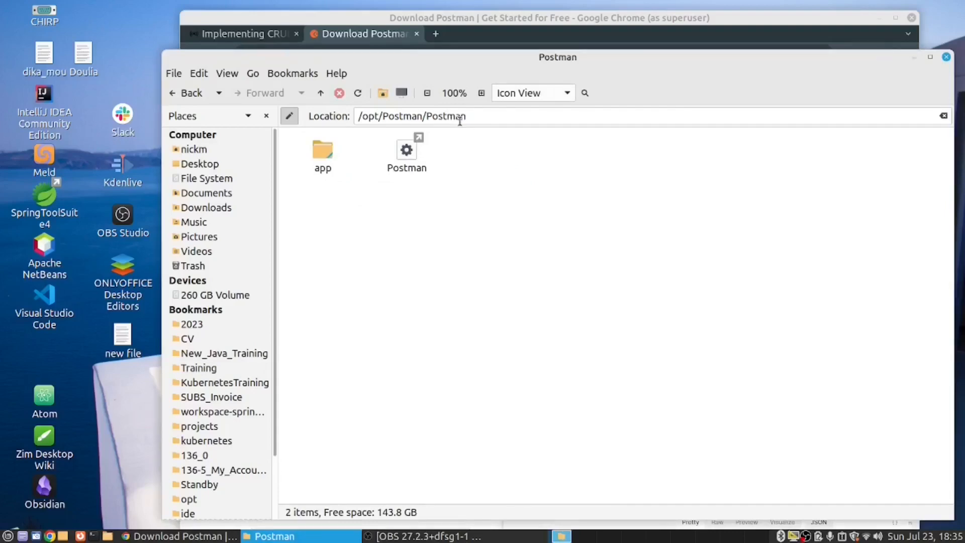
pyautogui.rightClick(407, 160)
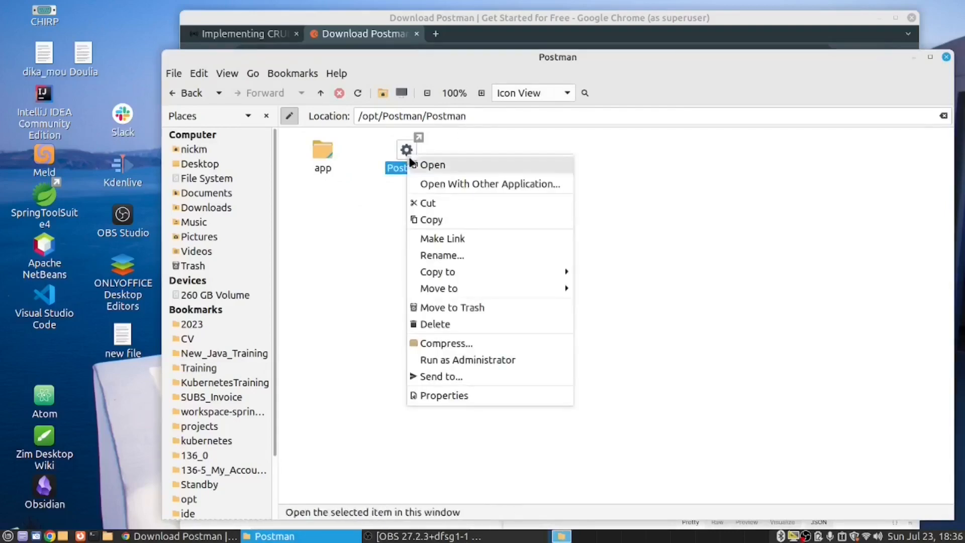
pyautogui.click(449, 241)
pyautogui.click(449, 241)
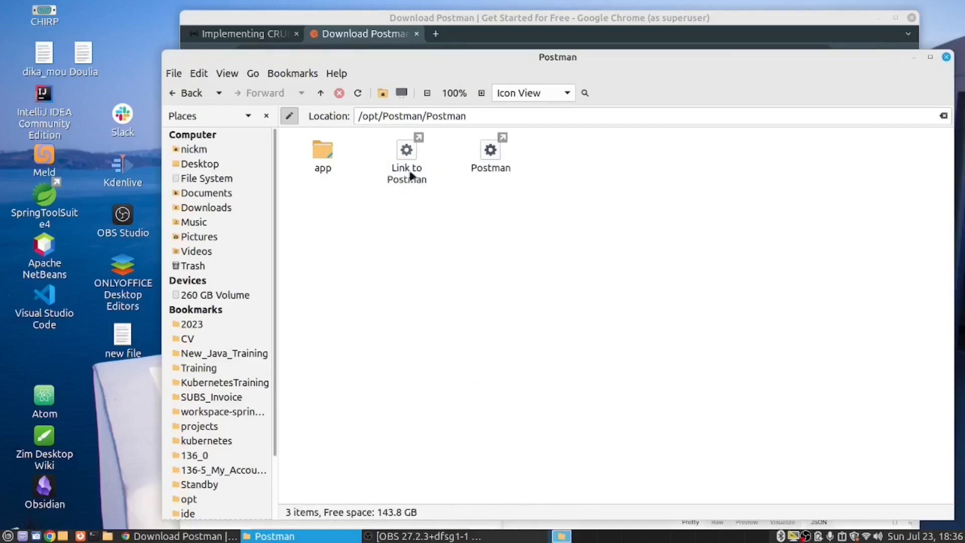
pyautogui.moveTo(407, 151); pyautogui.dragTo(45, 337)
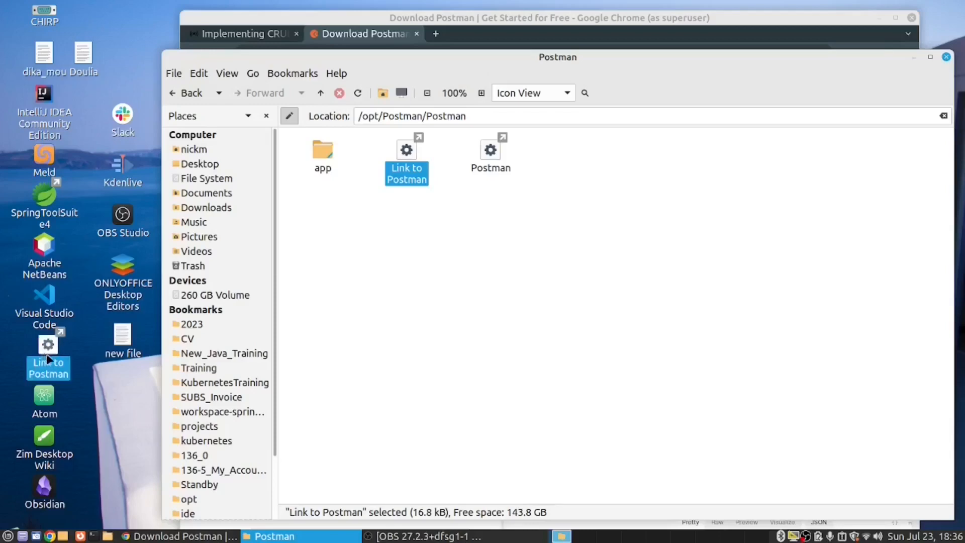
pyautogui.click(321, 92)
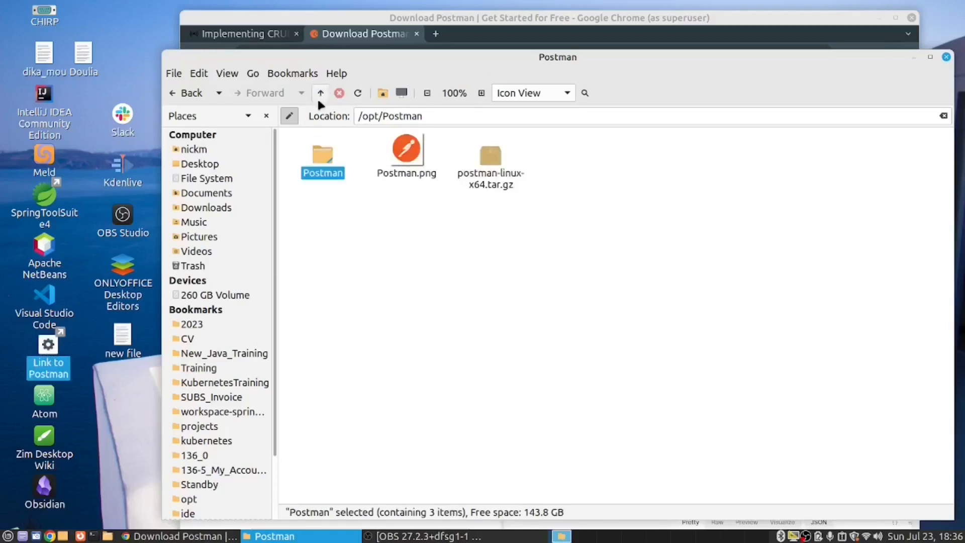
pyautogui.click(442, 254)
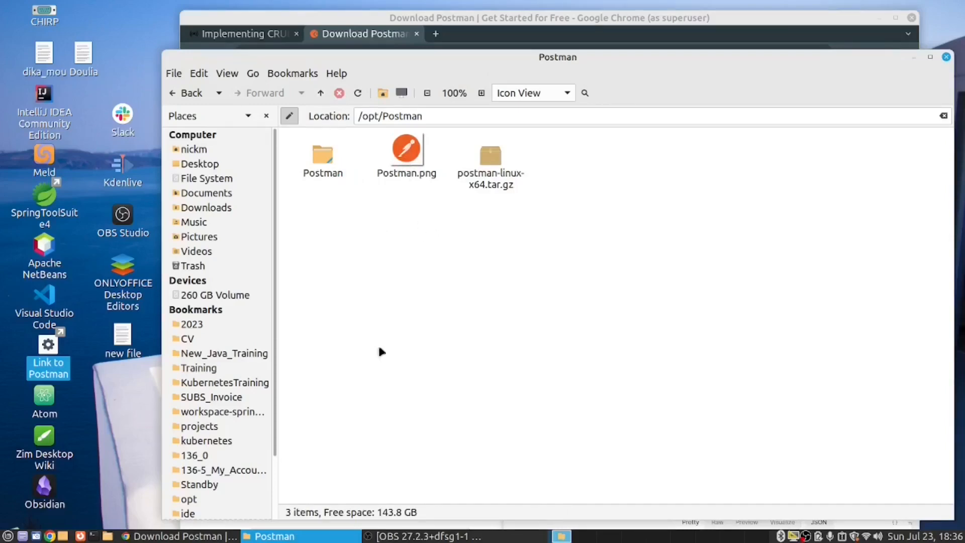
# Step: Switch to Chrome, search Google Images for "postman logo" in a new tab, and minimize the browser
pyautogui.click(151, 537)
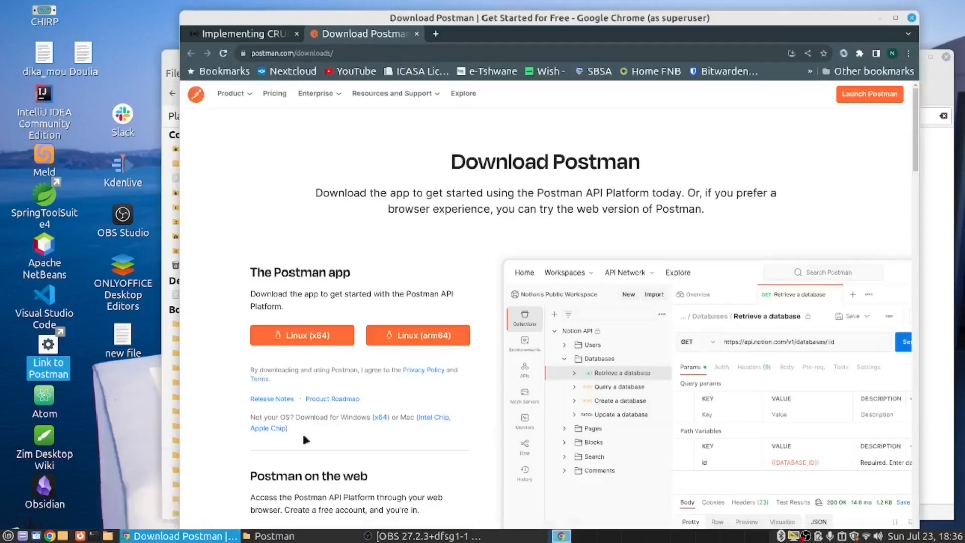
pyautogui.click(436, 33)
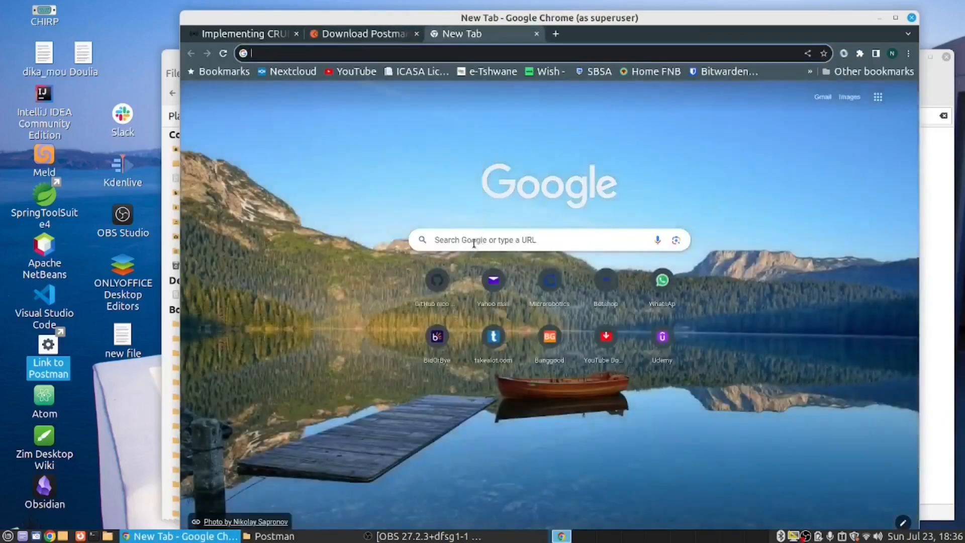
pyautogui.click(467, 240)
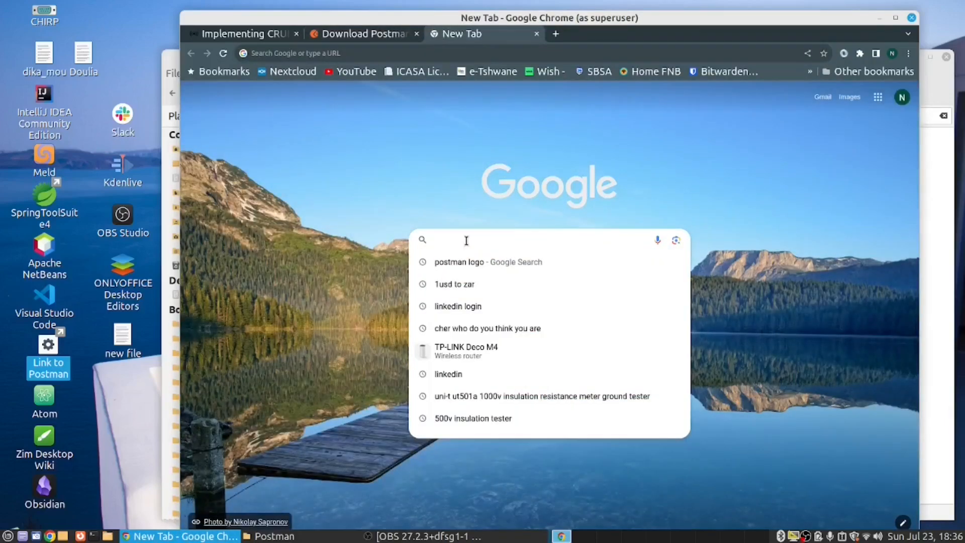
pyautogui.write('p')
pyautogui.press('Return')
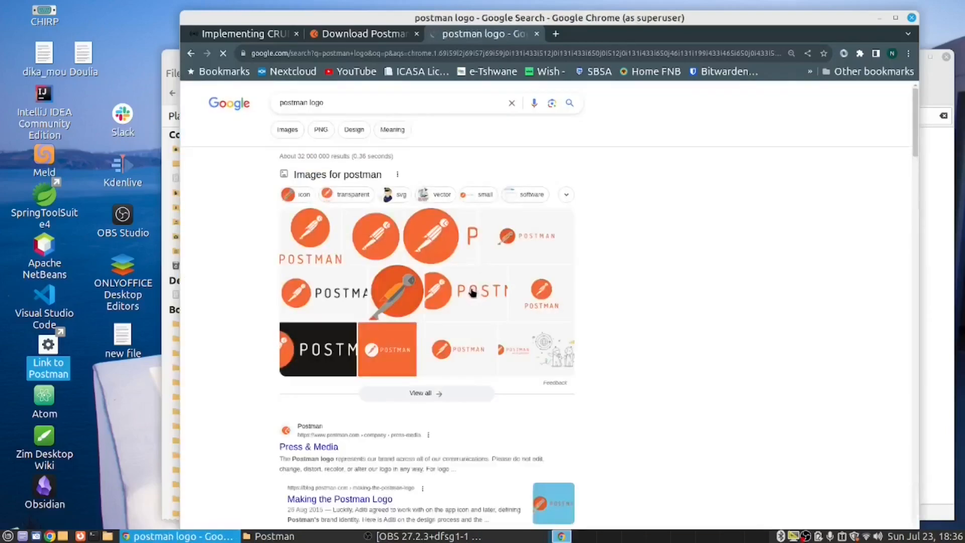
pyautogui.click(288, 131)
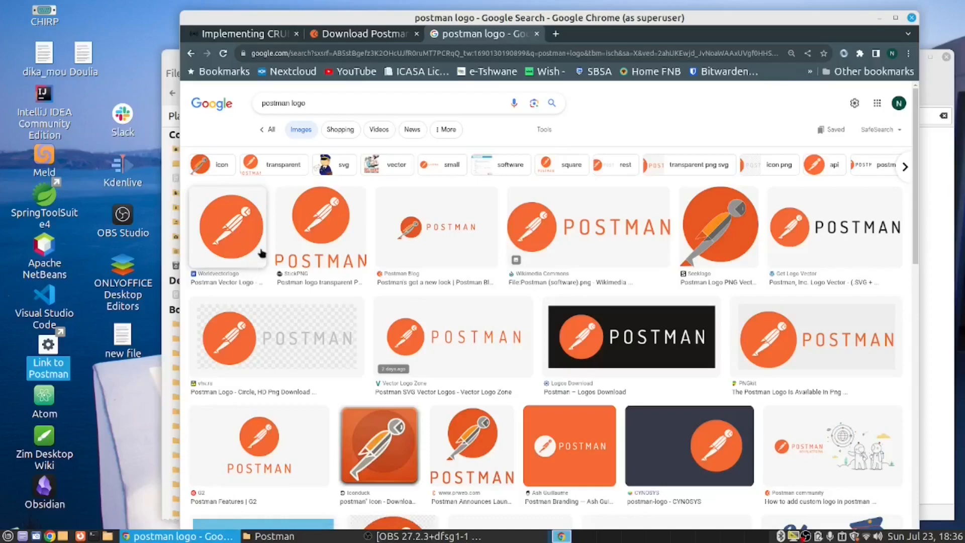
pyautogui.click(879, 18)
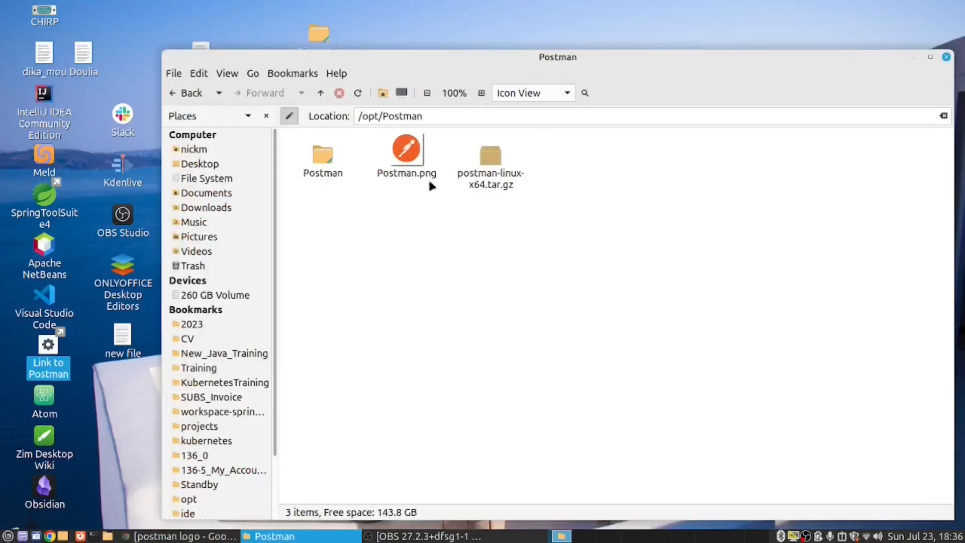
# Step: Test the desktop Postman link by opening and closing the app, and set the link's custom icon to /opt/Postman/Postman.png
pyautogui.doubleClick(48, 347)
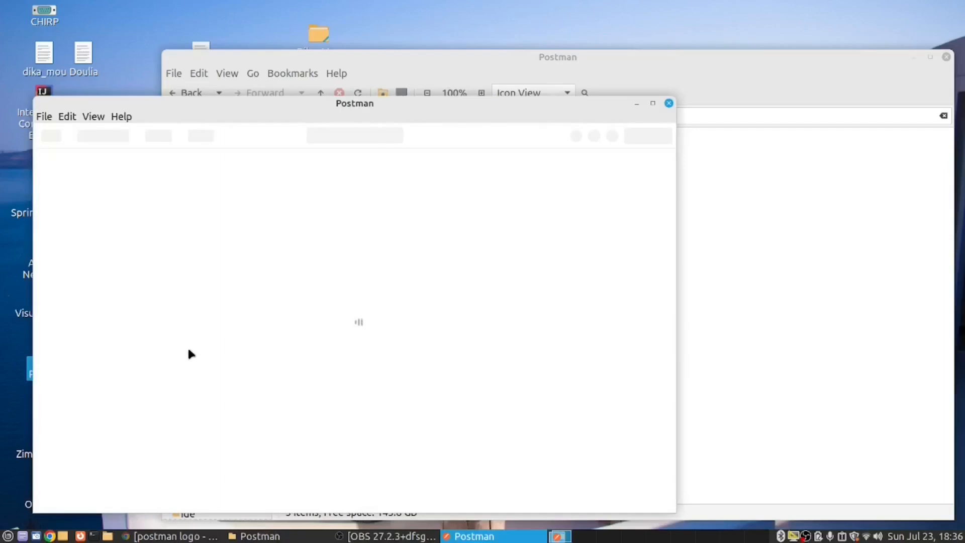
pyautogui.click(670, 103)
pyautogui.rightClick(49, 346)
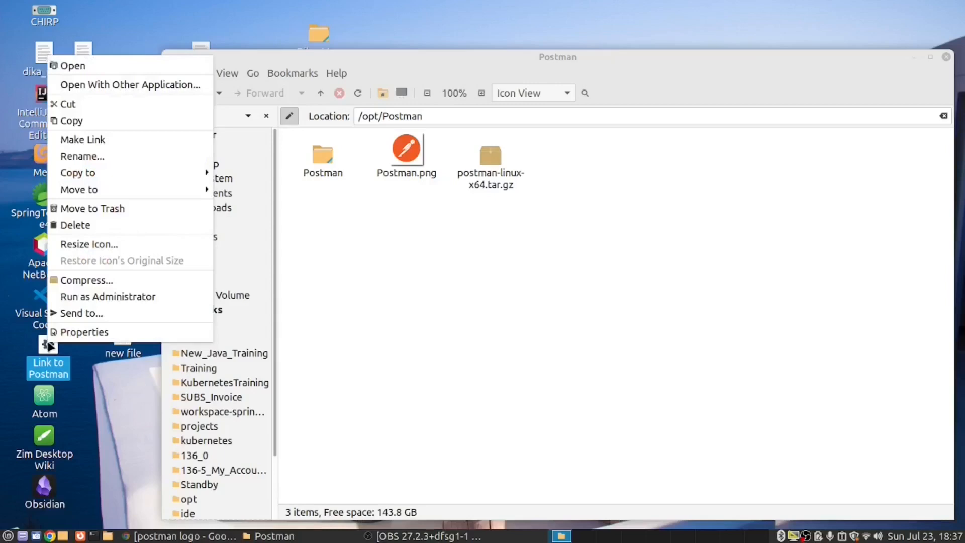
pyautogui.click(84, 332)
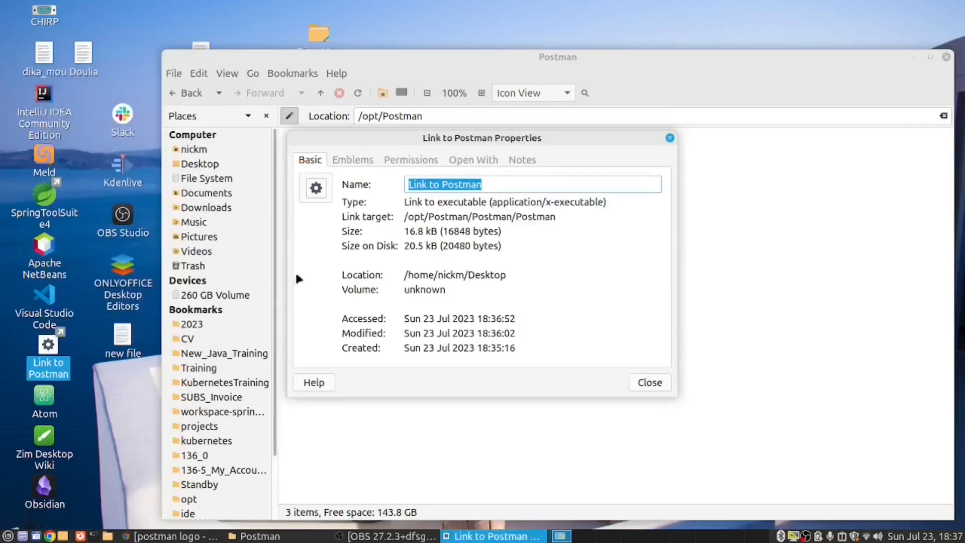
pyautogui.click(316, 188)
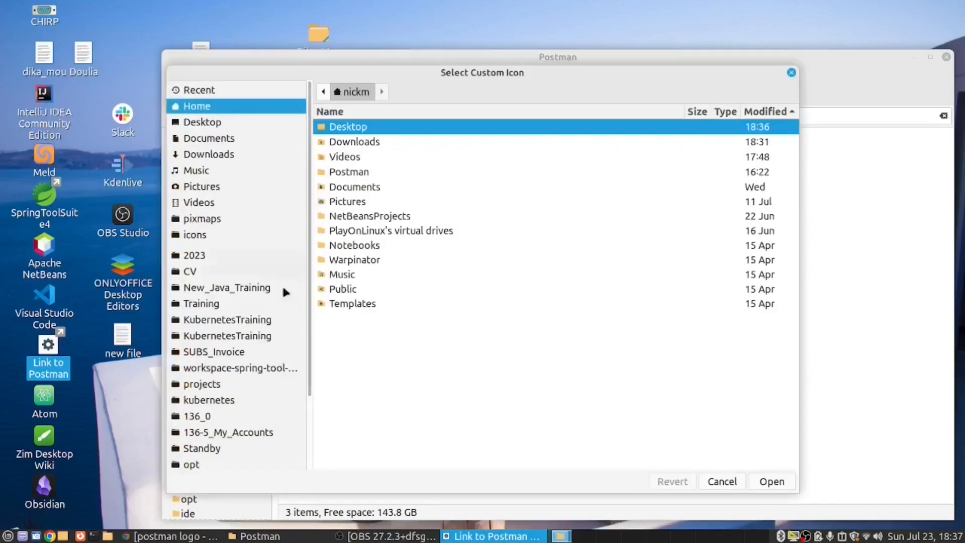
pyautogui.click(198, 463)
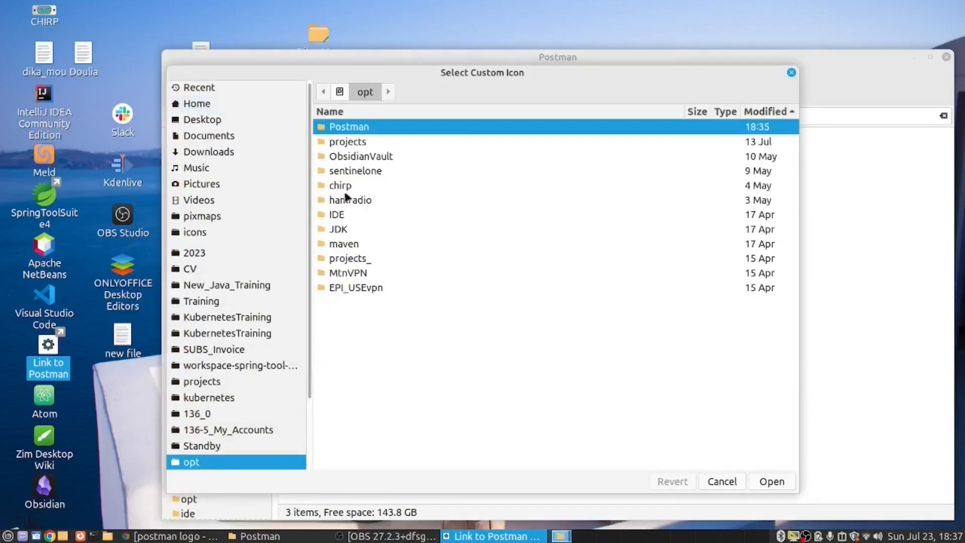
pyautogui.doubleClick(347, 129)
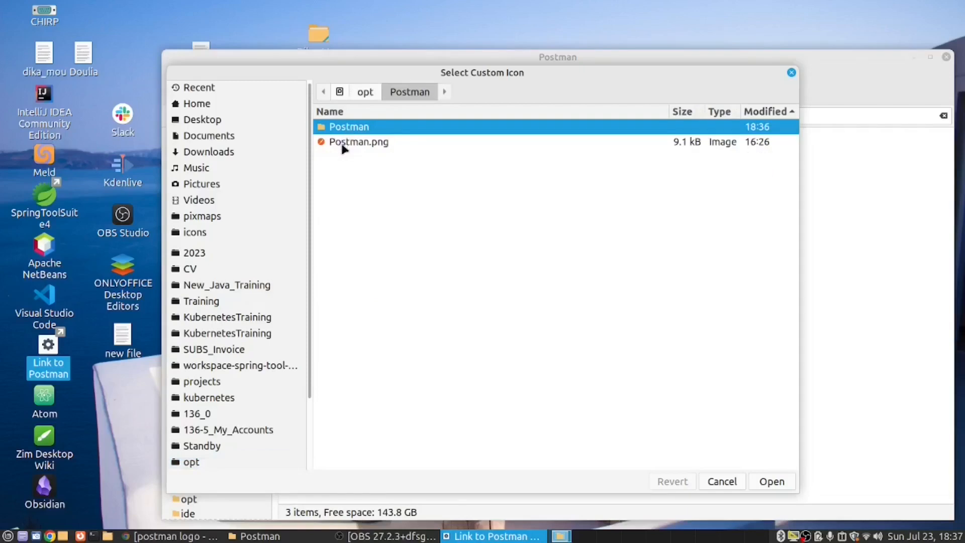
pyautogui.click(345, 143)
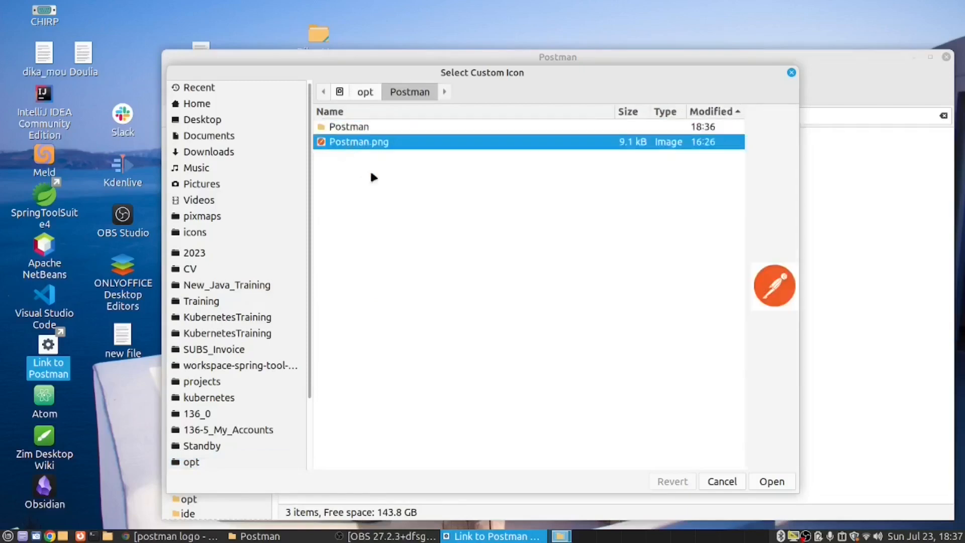
pyautogui.click(771, 484)
pyautogui.click(763, 478)
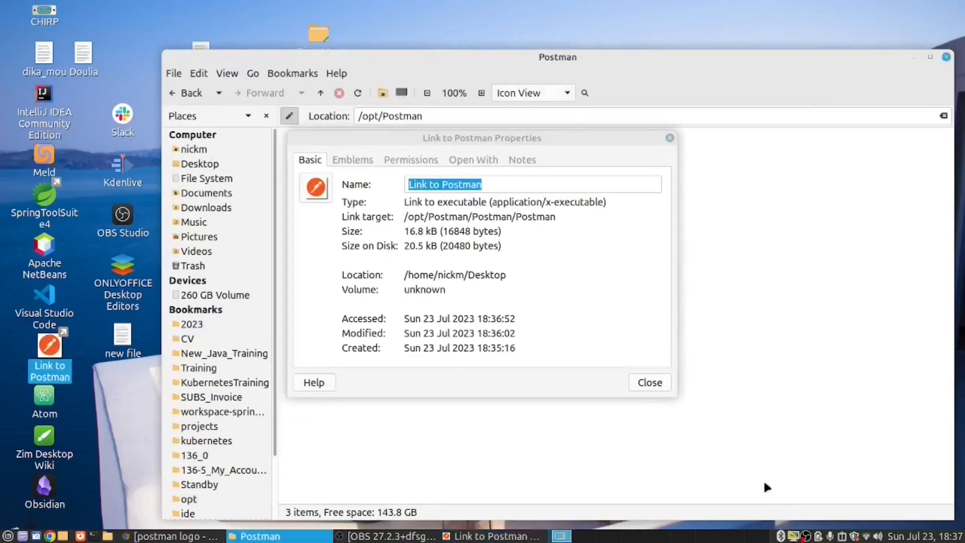
pyautogui.click(650, 383)
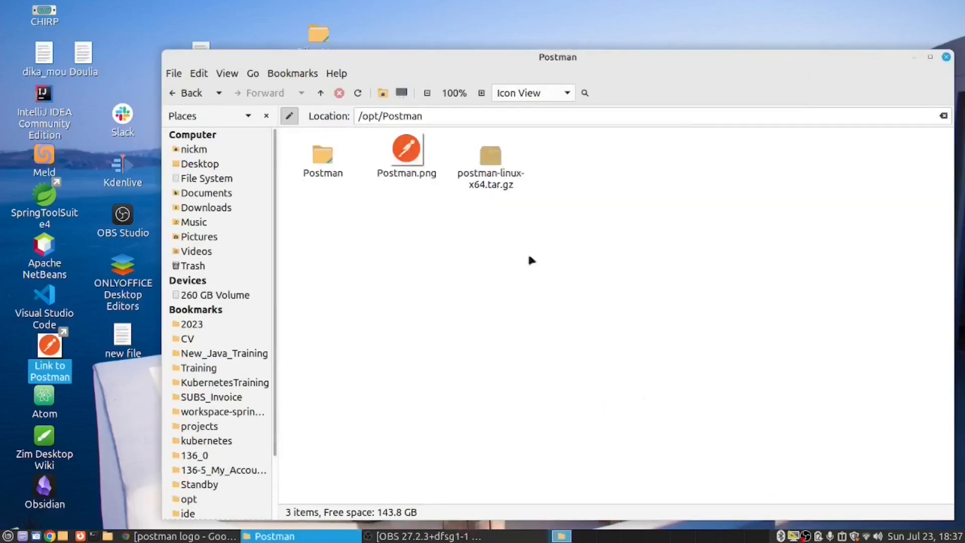
# Step: Close the /opt/Postman file manager window and launch Postman from its desktop link
pyautogui.click(947, 57)
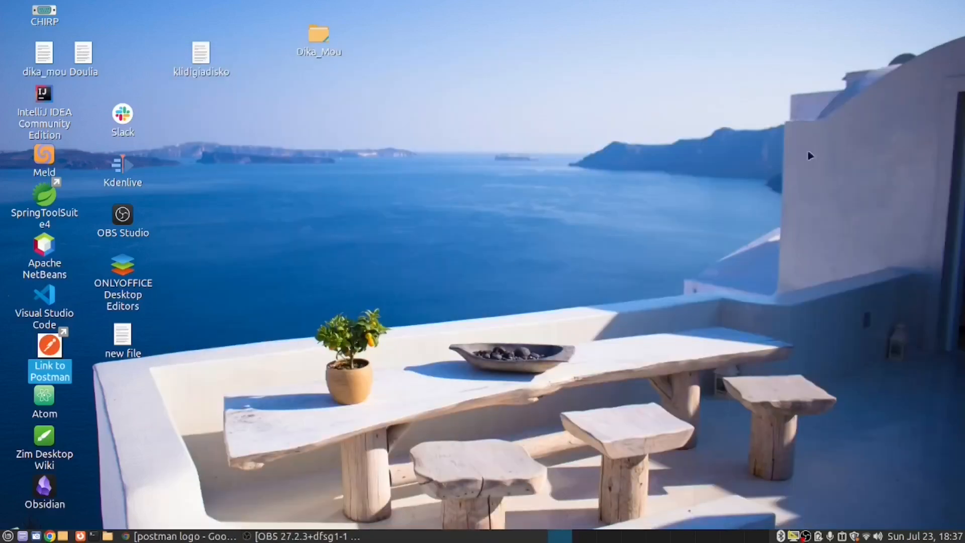
pyautogui.doubleClick(53, 346)
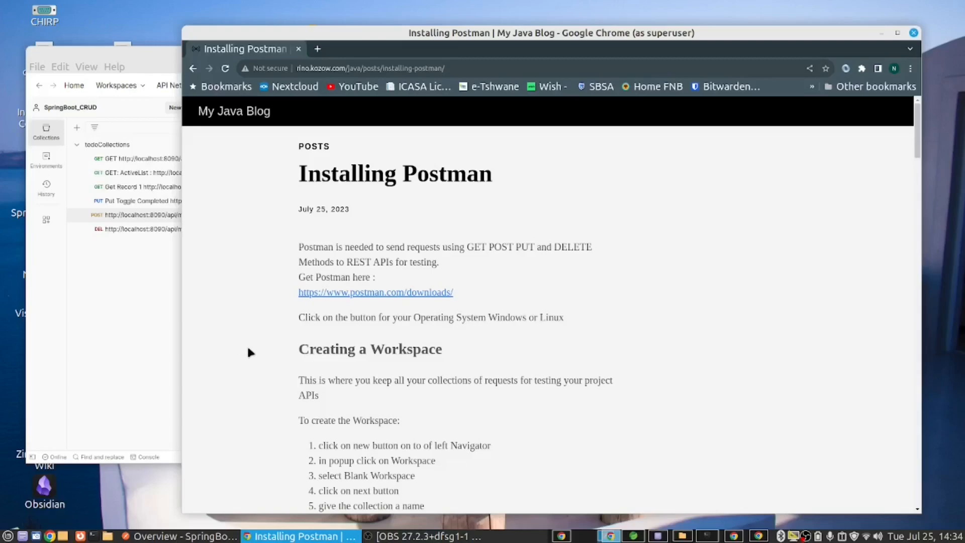
# Step: Review the workspace instructions in the Installing Postman blog post and move the browser window aside to uncover Postman
pyautogui.scroll(-5, 251, 360)
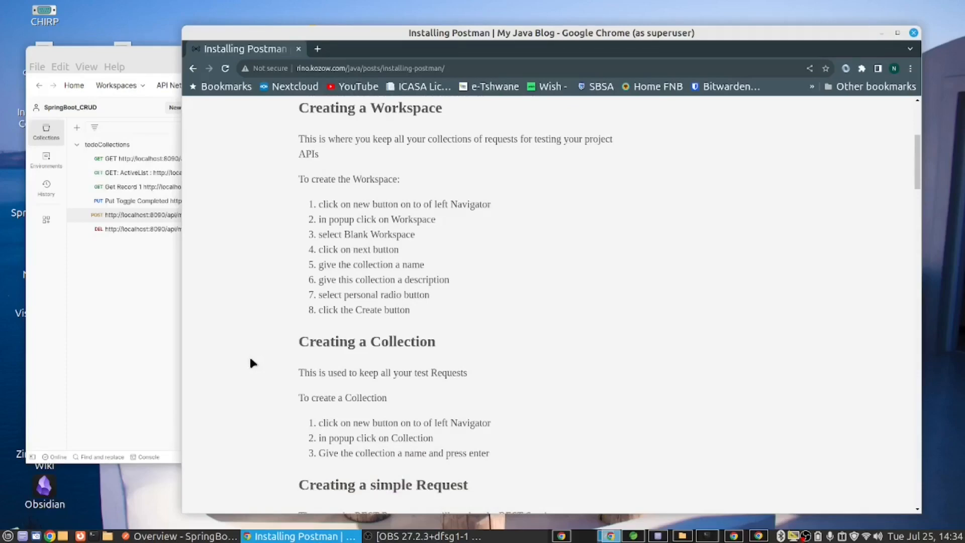
pyautogui.scroll(5, 250, 359)
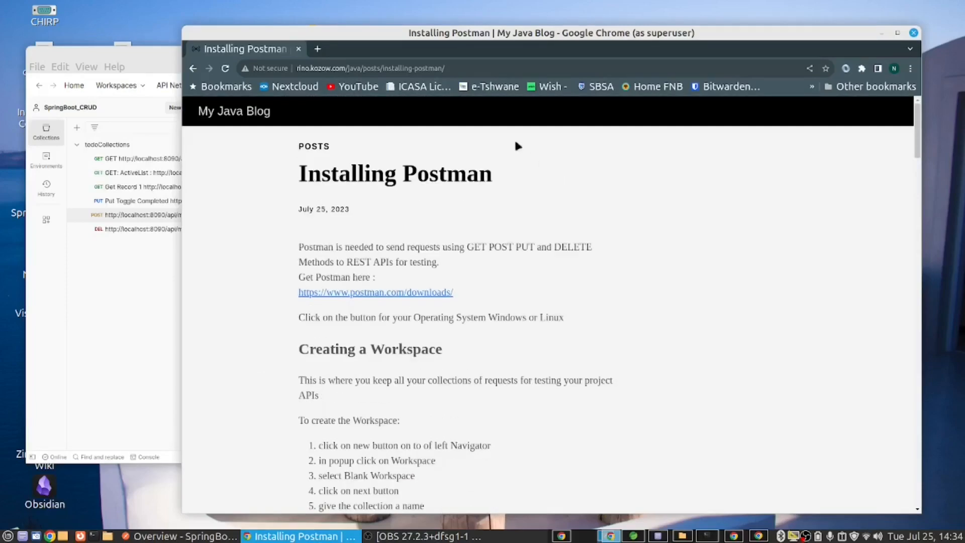
pyautogui.scroll(-3, 596, 319)
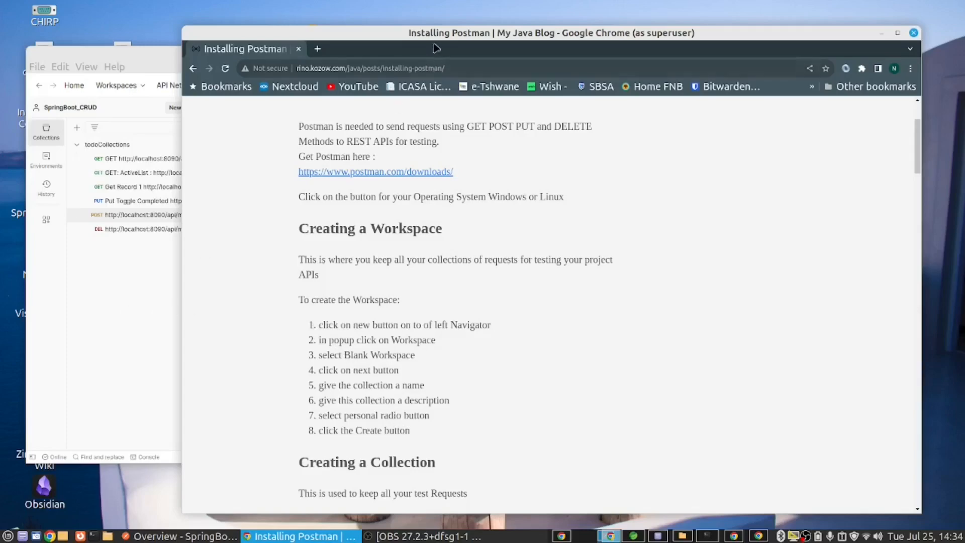
pyautogui.moveTo(437, 35); pyautogui.dragTo(818, 31)
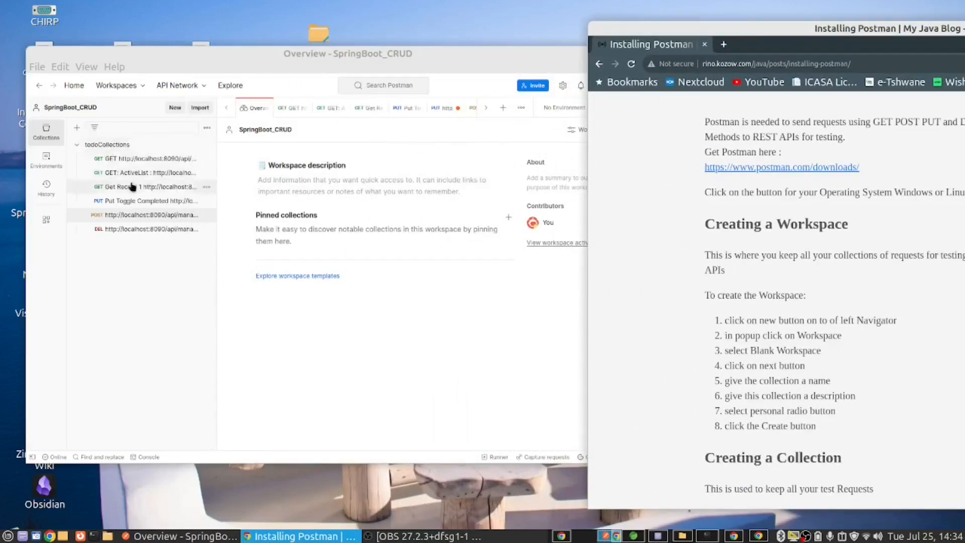
# Step: Switch to Postman and start a new blank workspace named test-workspace
pyautogui.click(176, 108)
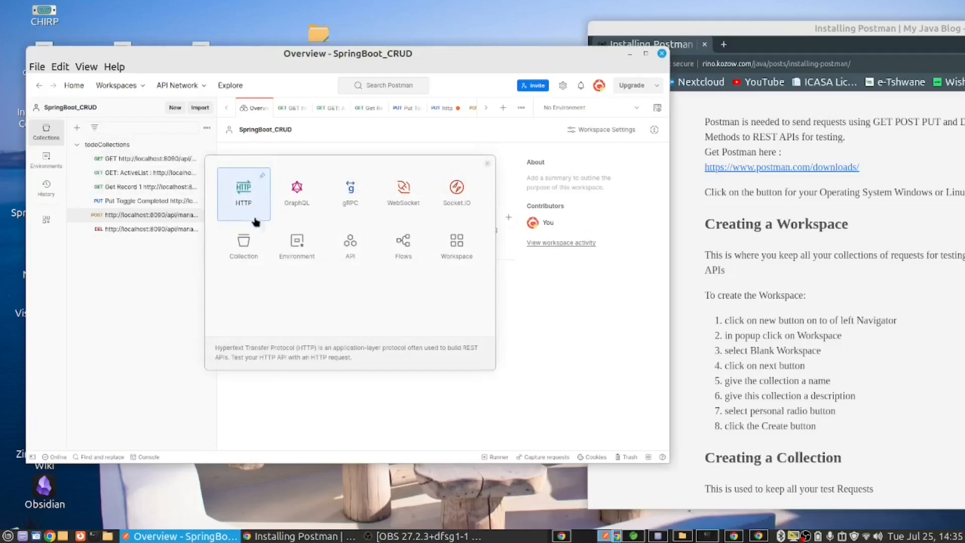
pyautogui.click(449, 244)
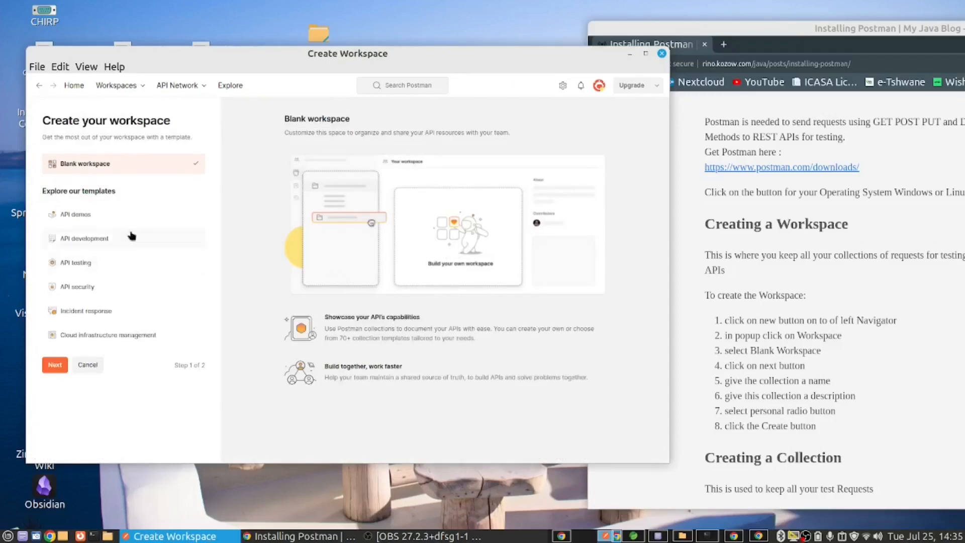
pyautogui.click(54, 366)
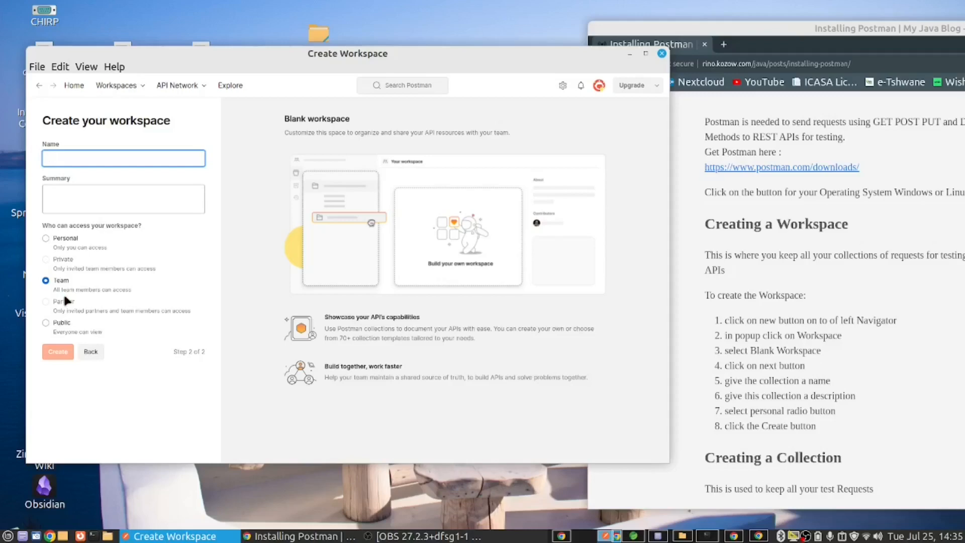
pyautogui.write('test-')
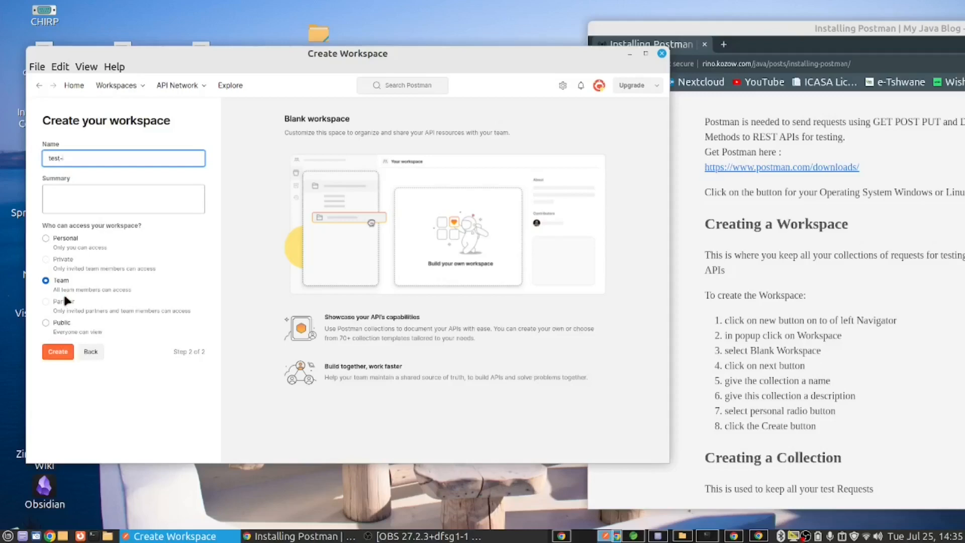
pyautogui.write('workspace')
# Step: Set the workspace summary to "for testing my microservice", restrict access to Personal, and create the workspace
pyautogui.click(99, 198)
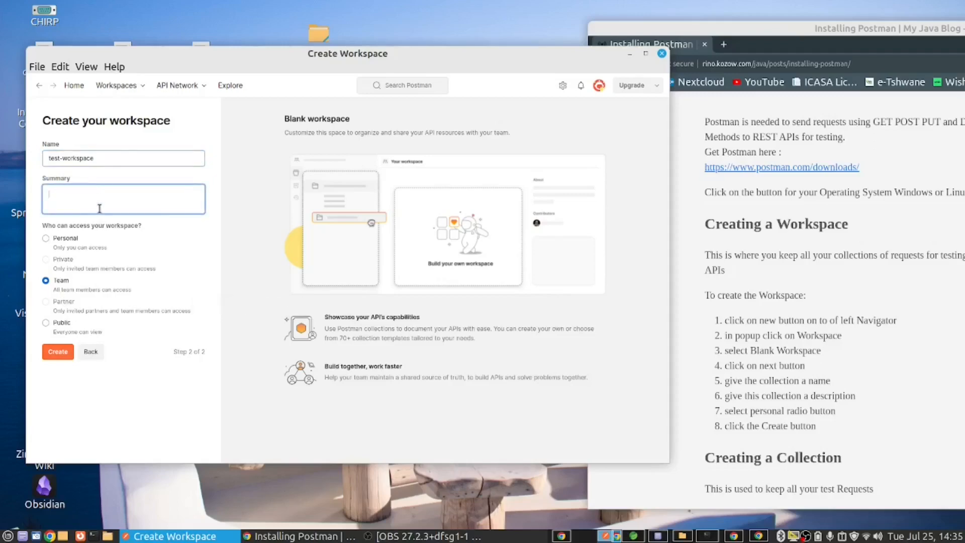
pyautogui.write('for testing my microservice')
pyautogui.click(45, 239)
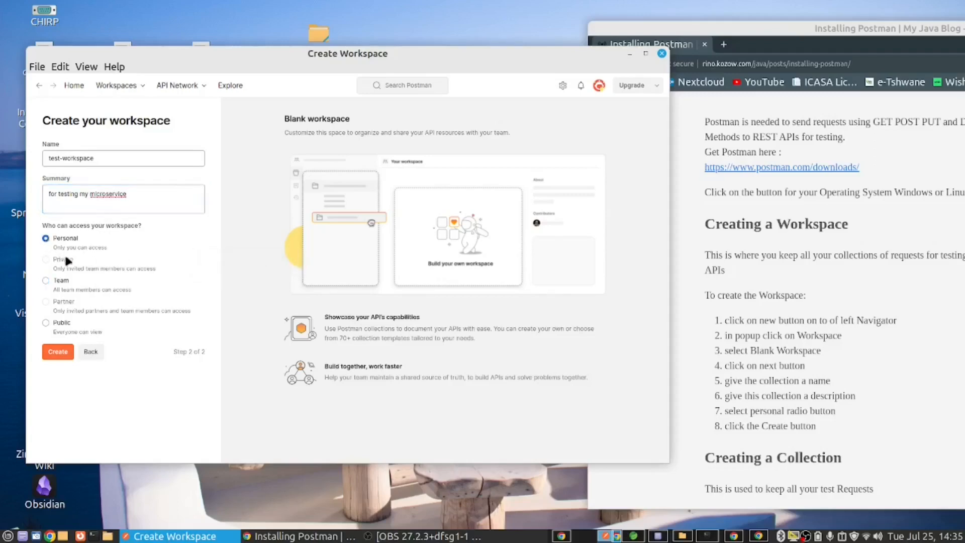
pyautogui.click(54, 355)
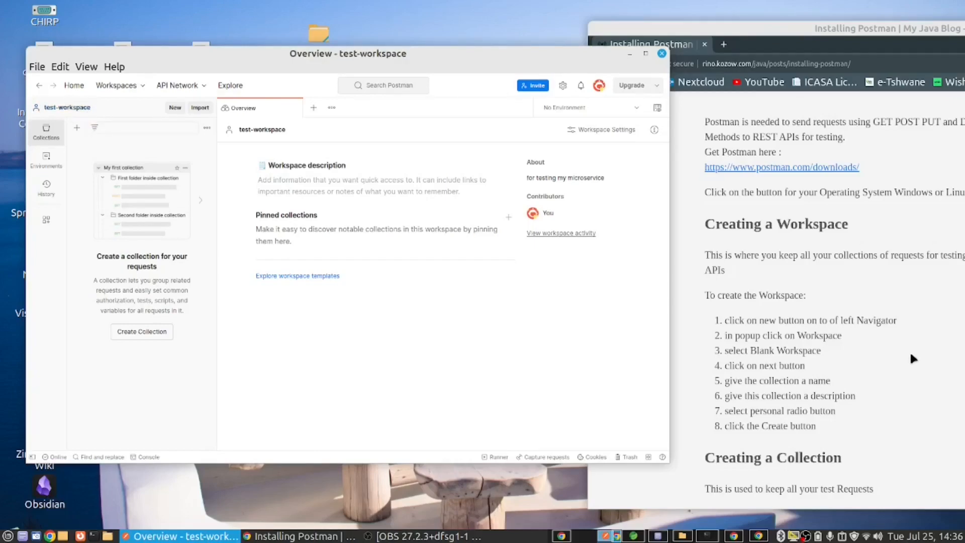
# Step: Create a new collection named todo in the SpringBoot_CRUD workspace and expand it
pyautogui.scroll(-3, 910, 351)
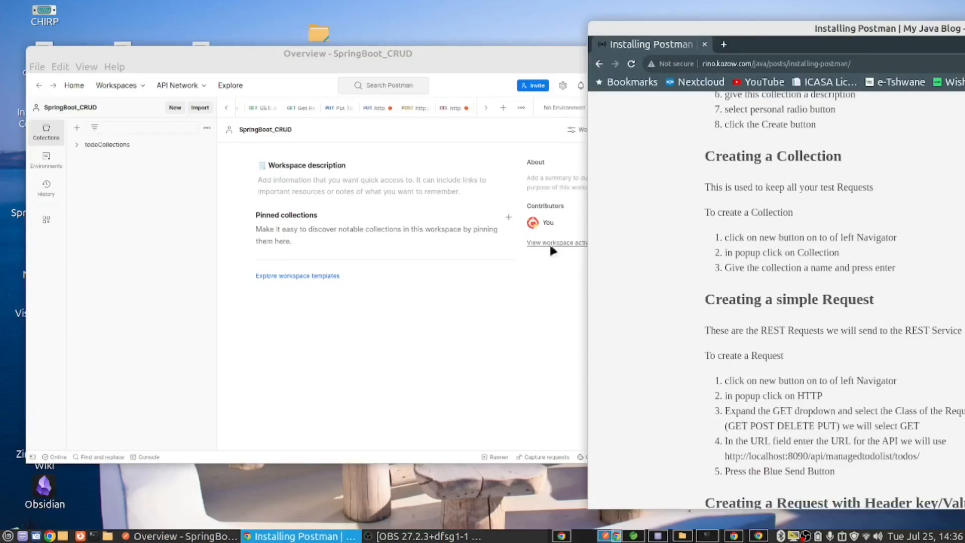
pyautogui.click(176, 109)
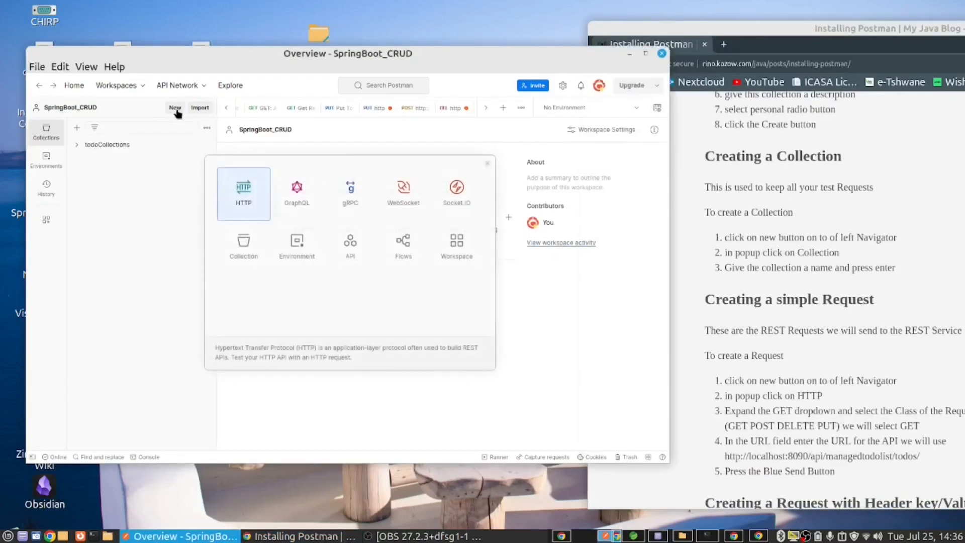
pyautogui.click(243, 242)
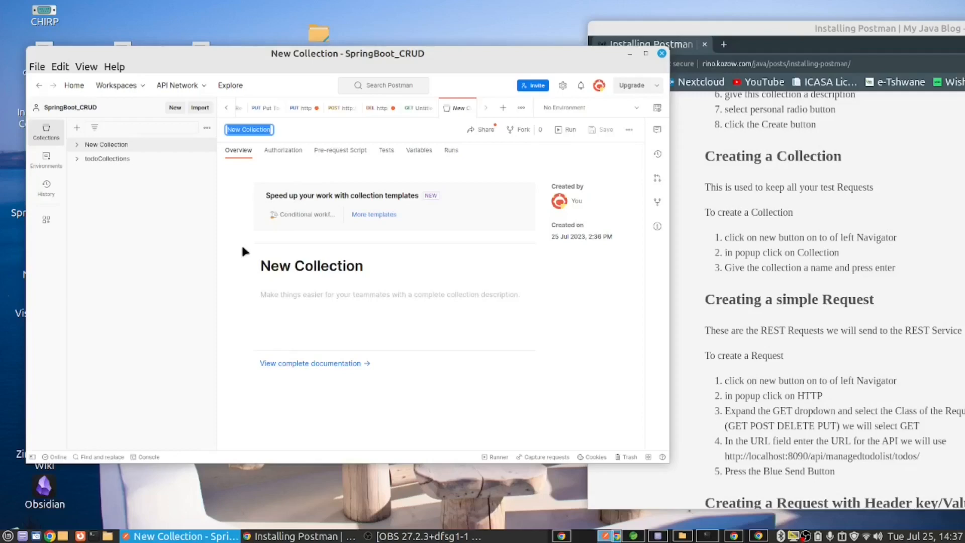
pyautogui.write('todo')
pyautogui.press('Return')
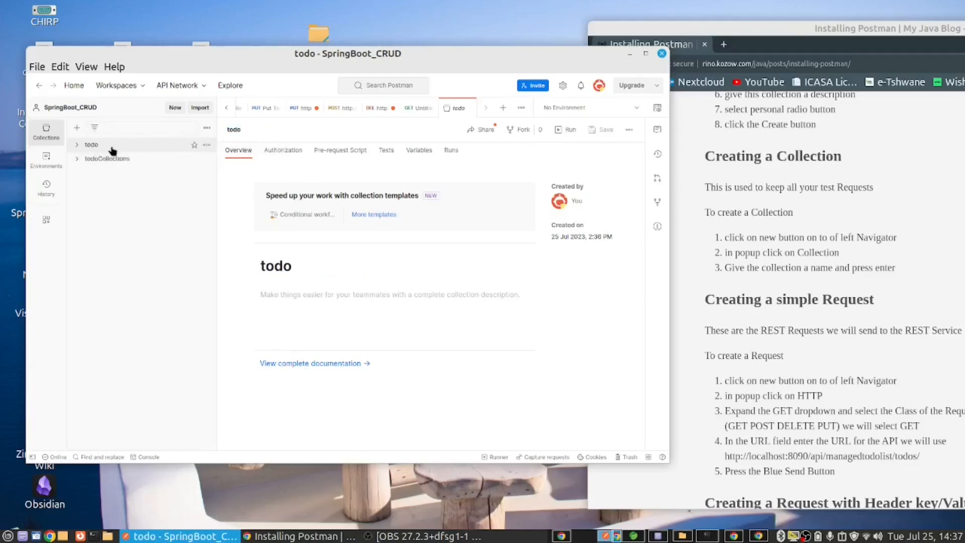
pyautogui.click(79, 144)
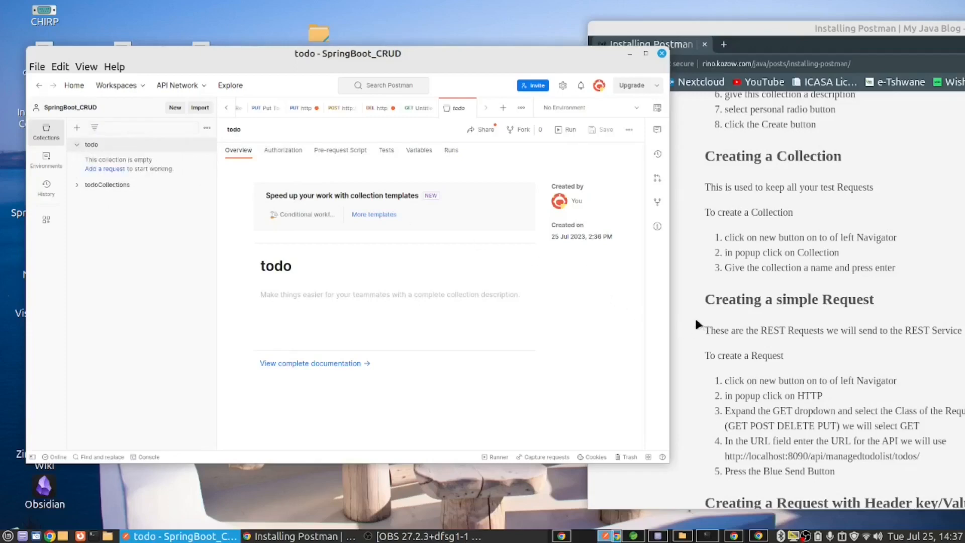
# Step: Consult the blog's simple request instructions and create a new HTTP request in the SpringBoot_CRUD workspace
pyautogui.scroll(-1, 688, 319)
pyautogui.scroll(1, 689, 319)
pyautogui.scroll(-3, 685, 344)
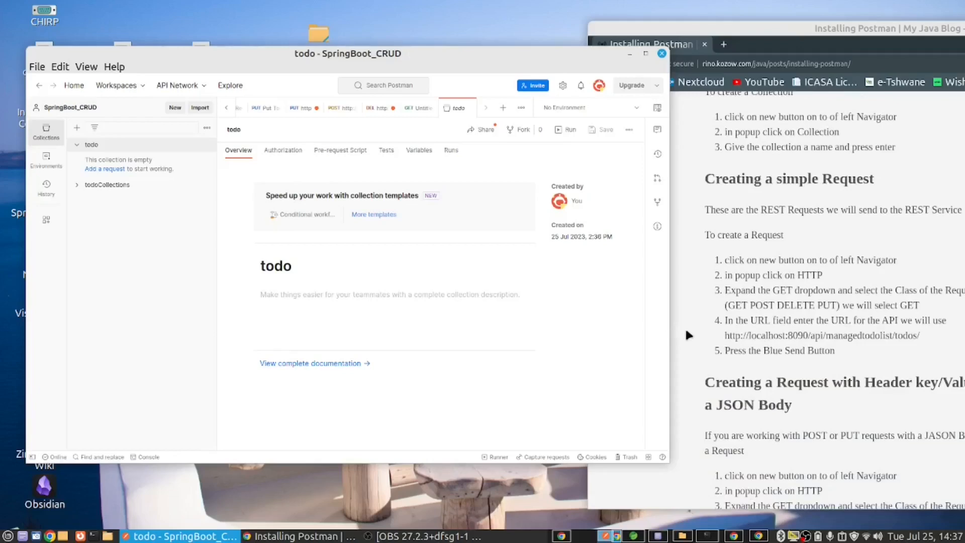
pyautogui.click(174, 109)
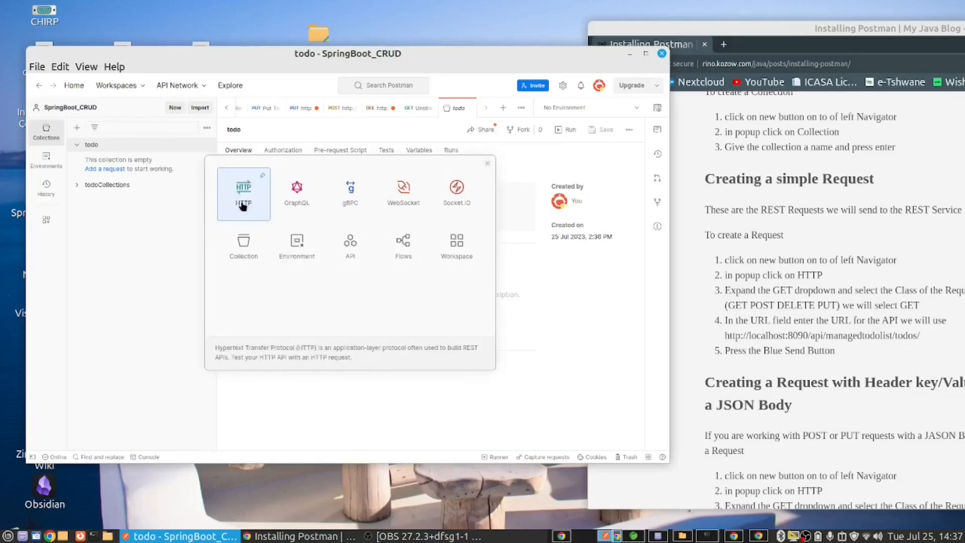
pyautogui.click(243, 203)
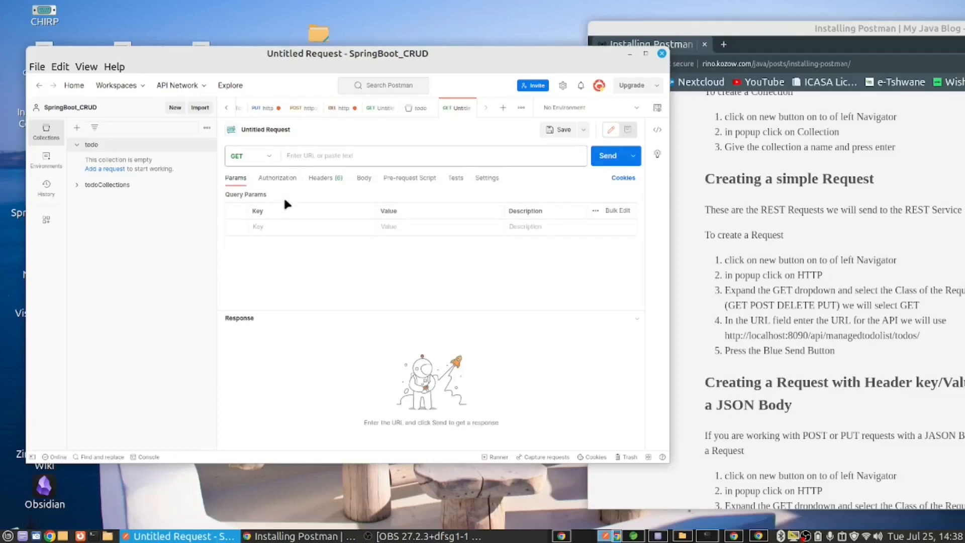
pyautogui.click(718, 351)
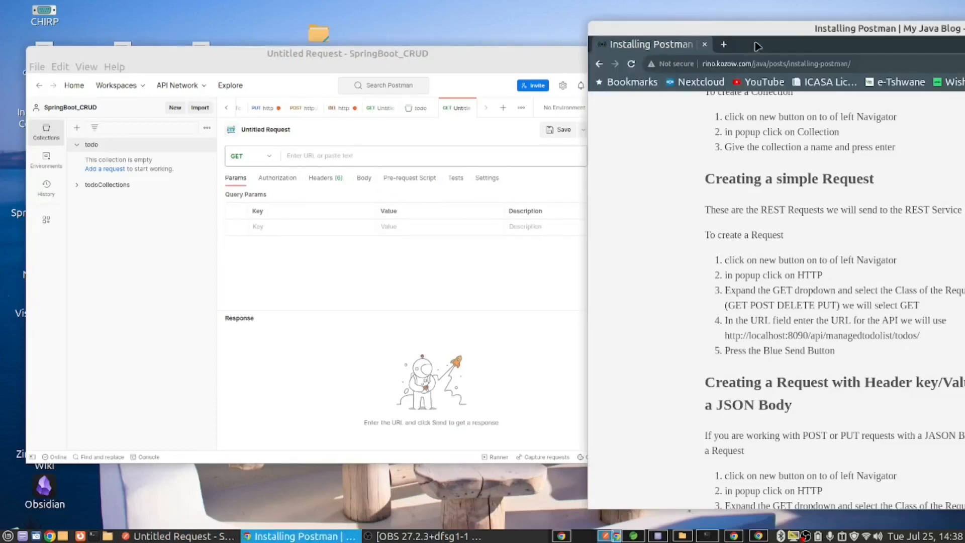
pyautogui.moveTo(756, 41); pyautogui.dragTo(616, 57)
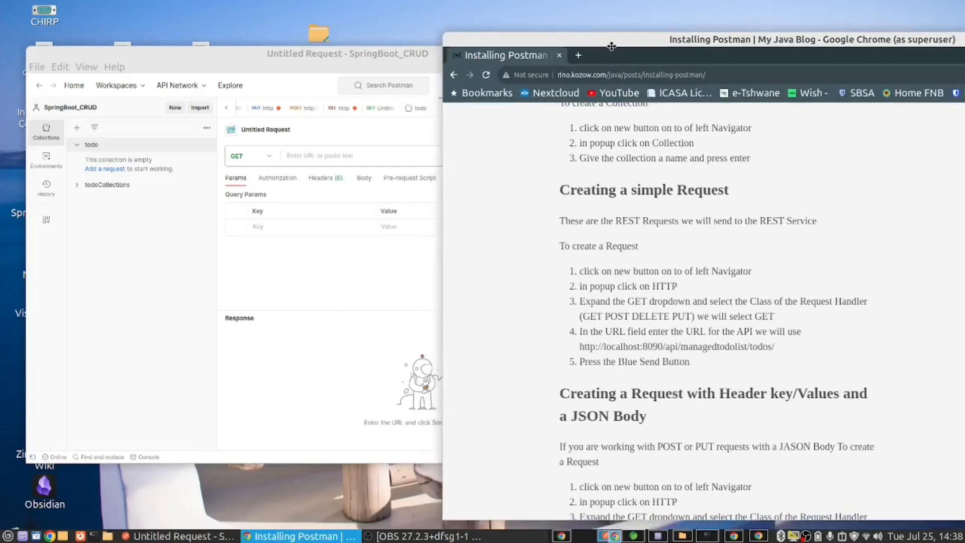
pyautogui.moveTo(584, 351); pyautogui.dragTo(784, 342)
pyautogui.rightClick(772, 351)
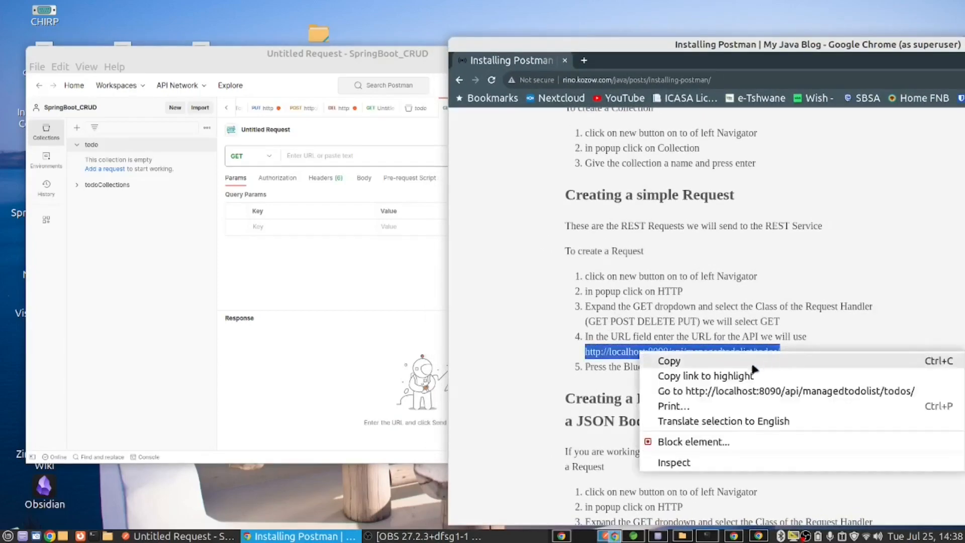
pyautogui.click(668, 361)
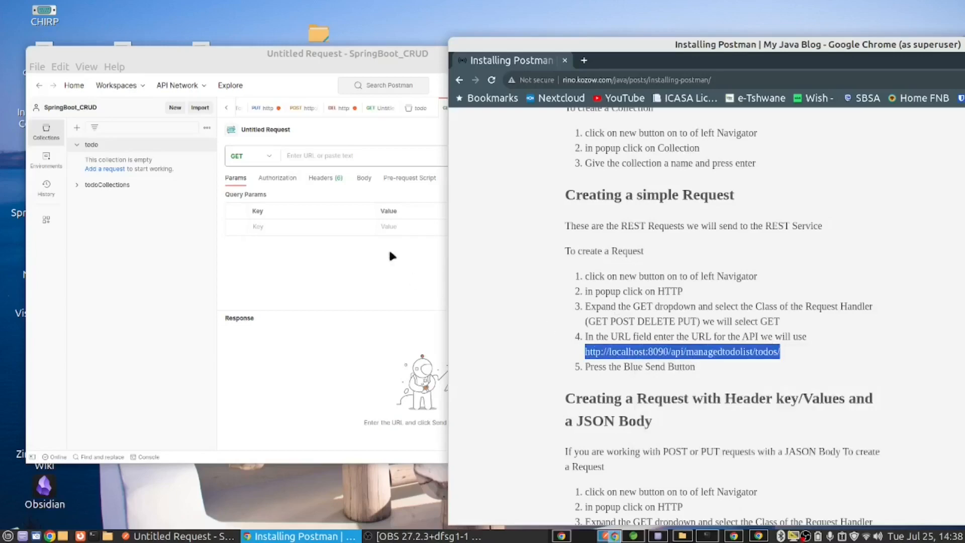
pyautogui.click(319, 156)
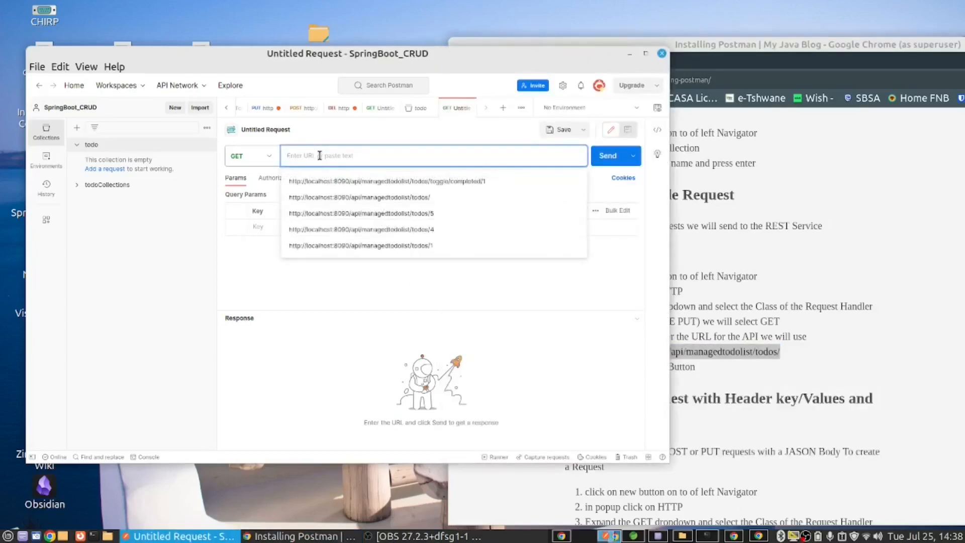
pyautogui.hotkey('ctrl', 'v')
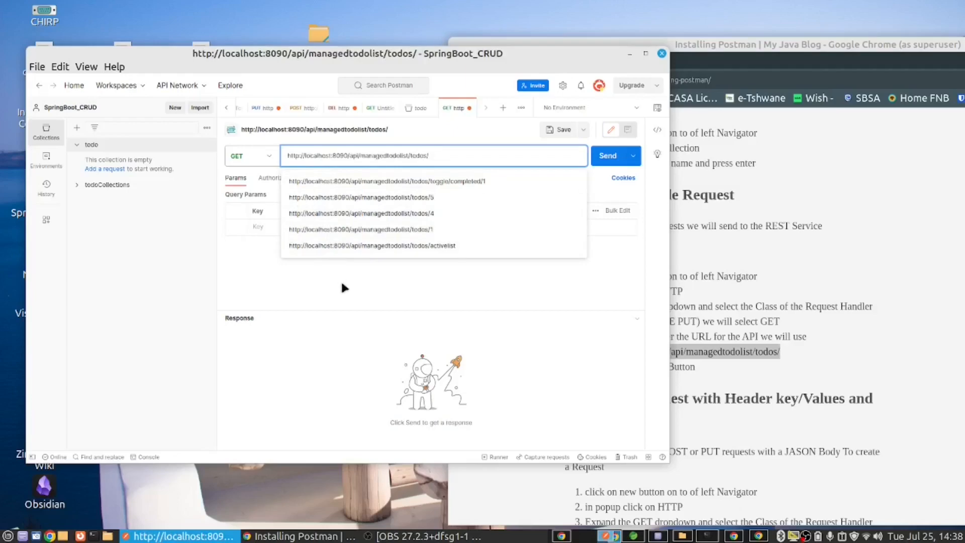
pyautogui.click(344, 285)
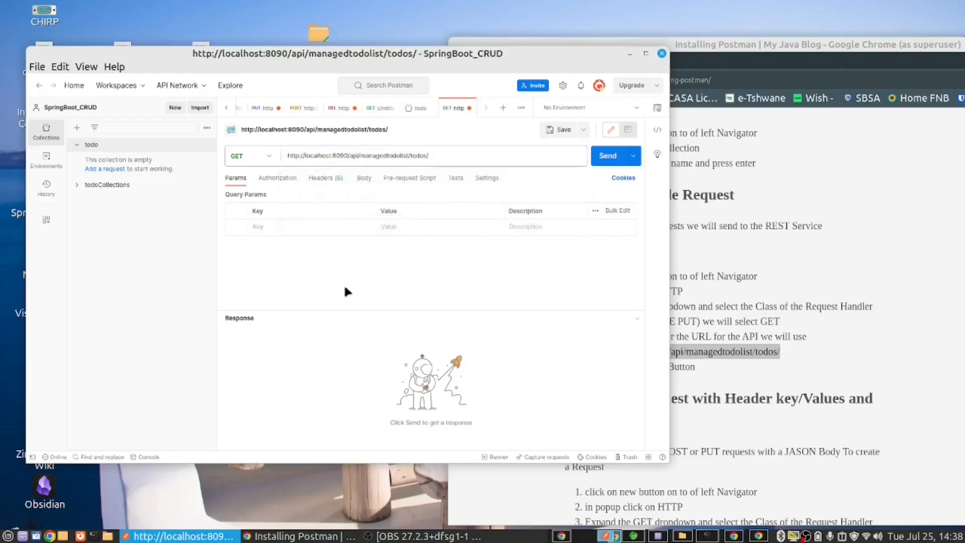
pyautogui.click(604, 159)
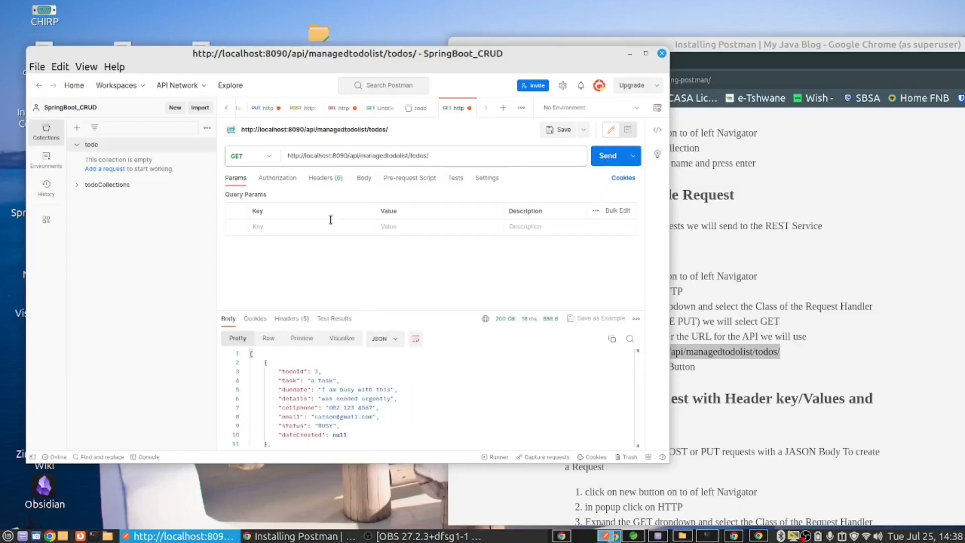
pyautogui.click(553, 132)
pyautogui.click(204, 147)
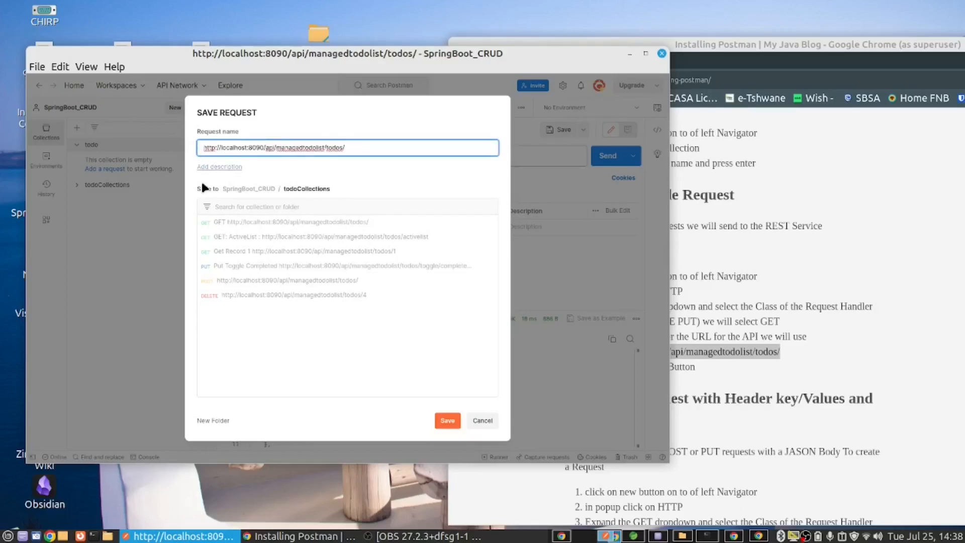
pyautogui.write('GET ')
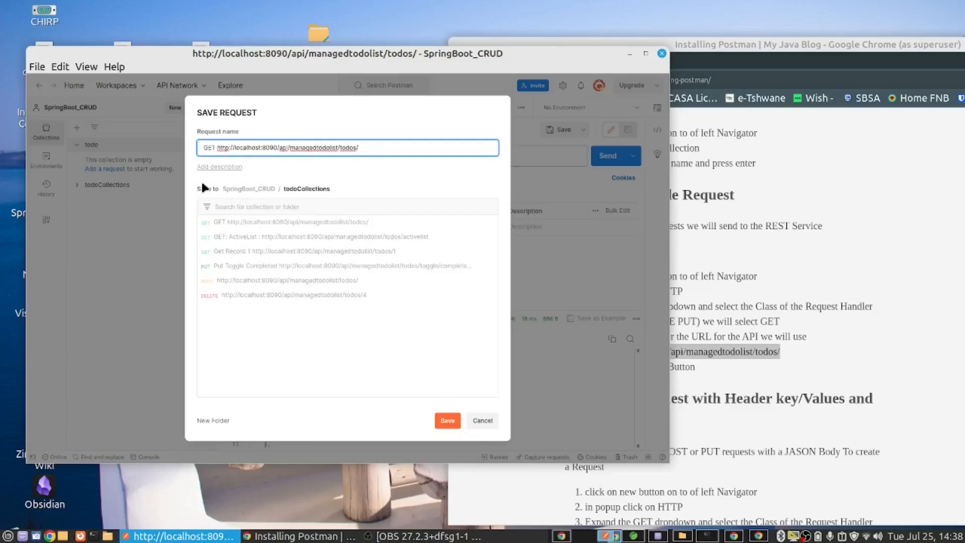
pyautogui.write('get')
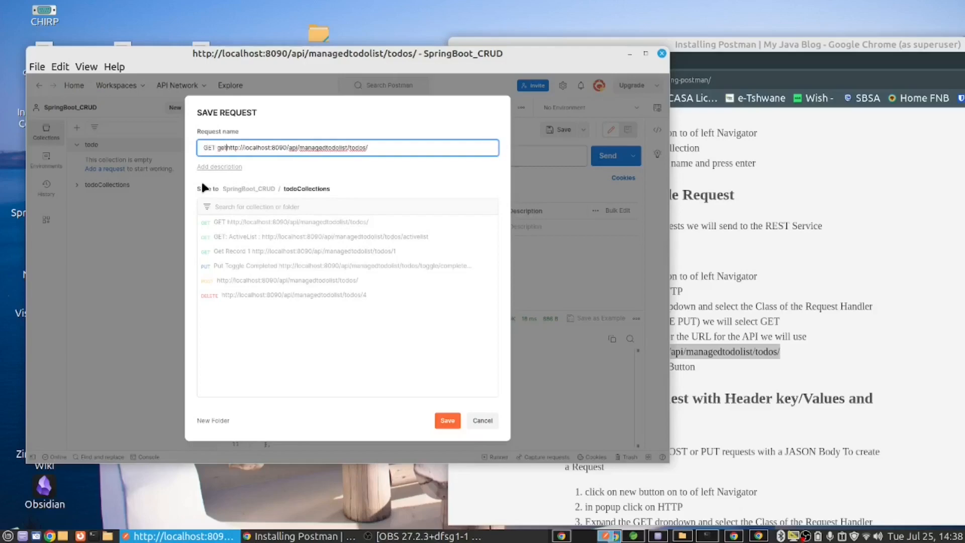
pyautogui.write('all')
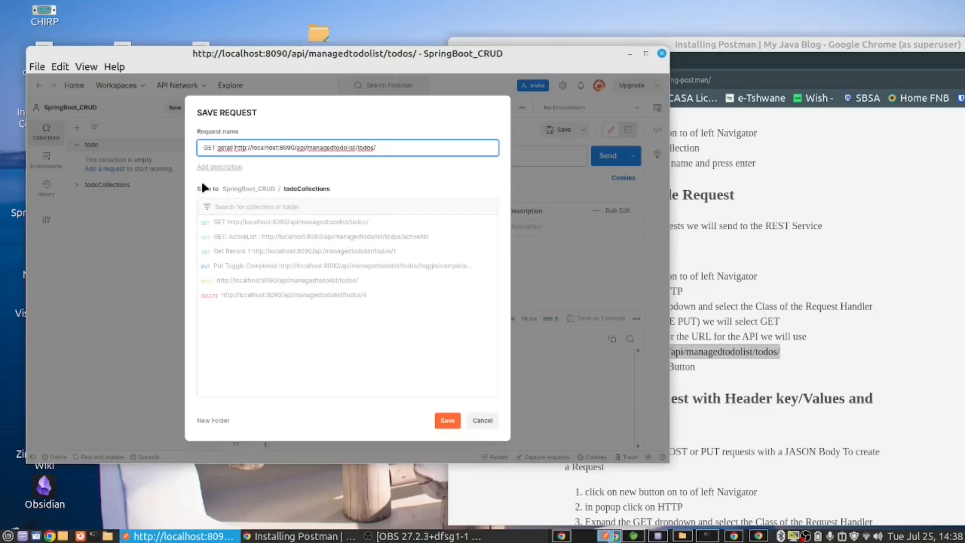
pyautogui.click(451, 424)
pyautogui.click(447, 421)
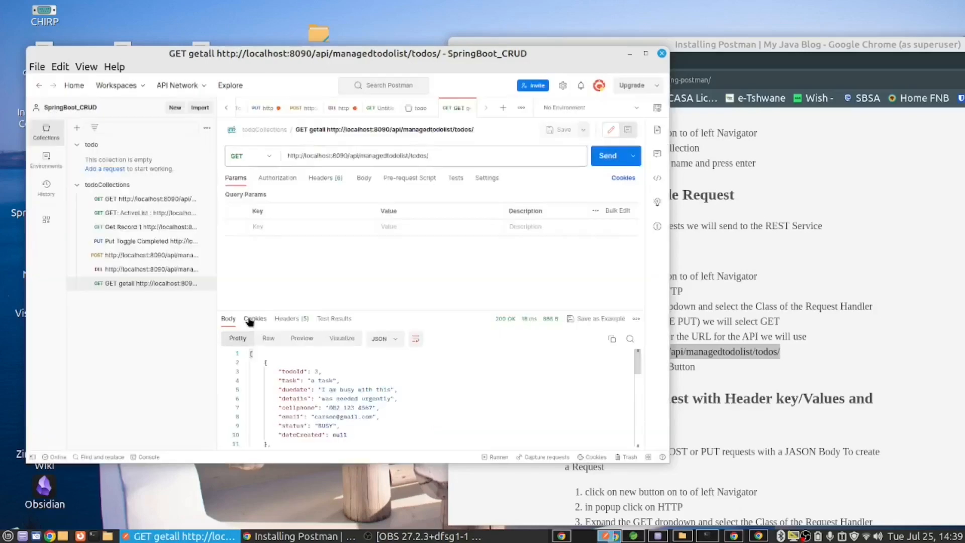
# Step: Open the saved getall request in todoCollections and send it again
pyautogui.click(134, 285)
pyautogui.click(606, 157)
pyautogui.click(206, 284)
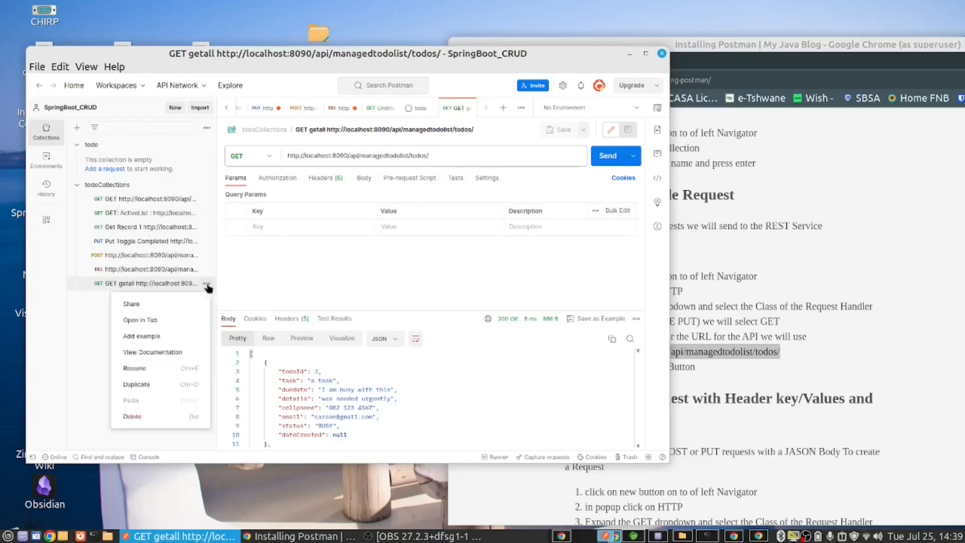
pyautogui.click(134, 417)
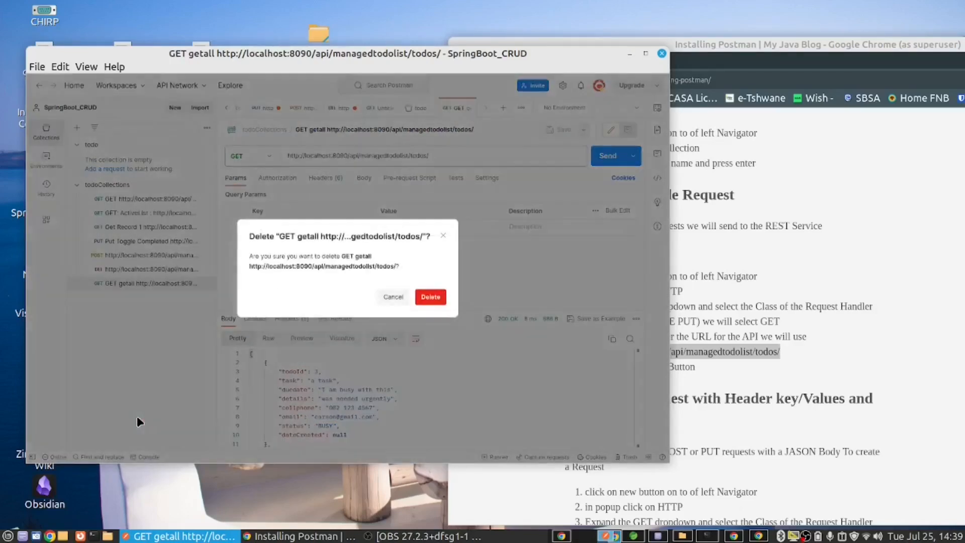
pyautogui.click(435, 298)
# Step: Consult the header and JSON body request instructions in Chrome, and create a new HTTP request in Postman with the method POST
pyautogui.click(869, 304)
pyautogui.scroll(-4, 868, 304)
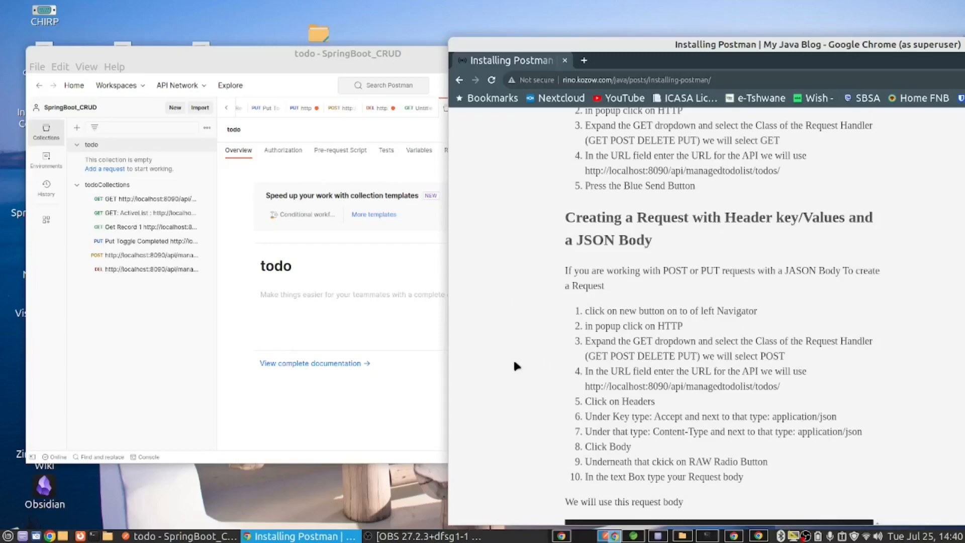
pyautogui.scroll(-3, 477, 280)
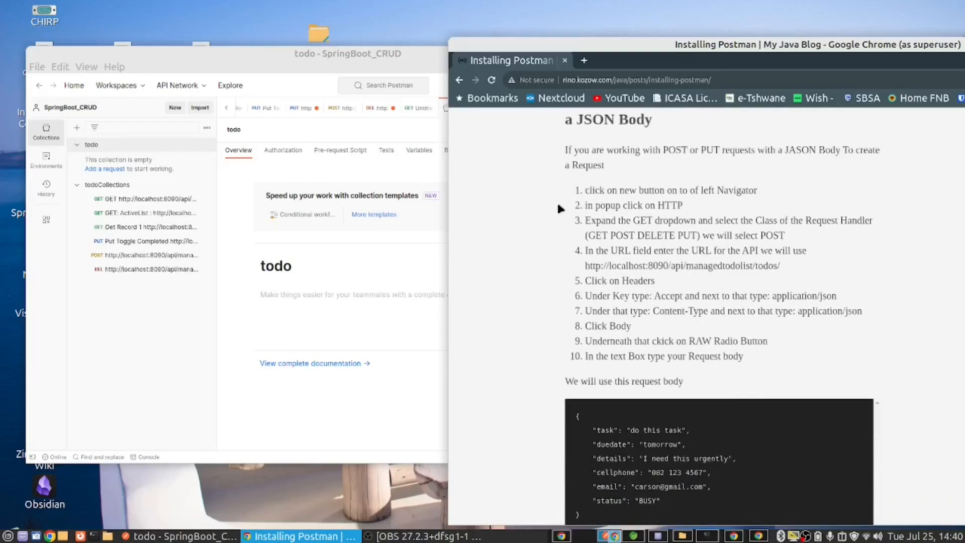
pyautogui.click(175, 109)
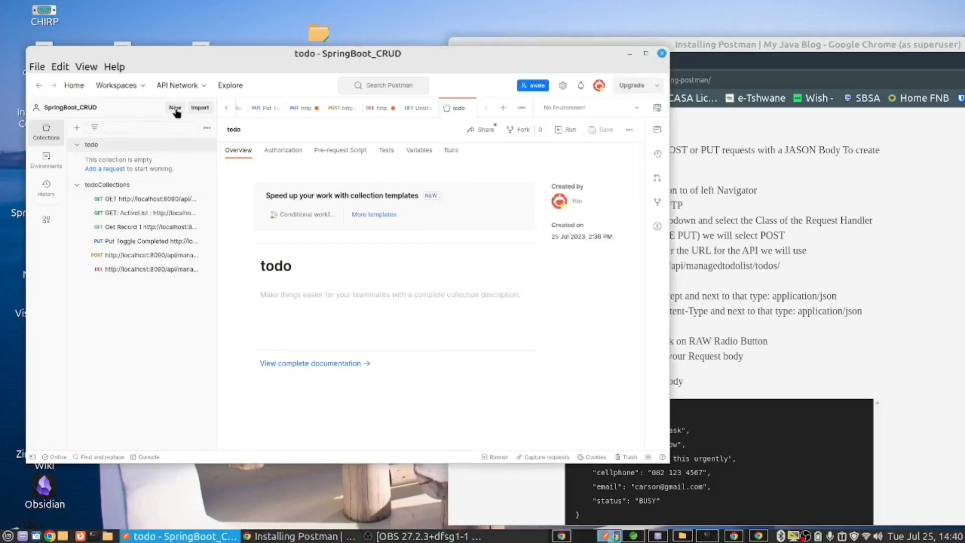
pyautogui.click(175, 111)
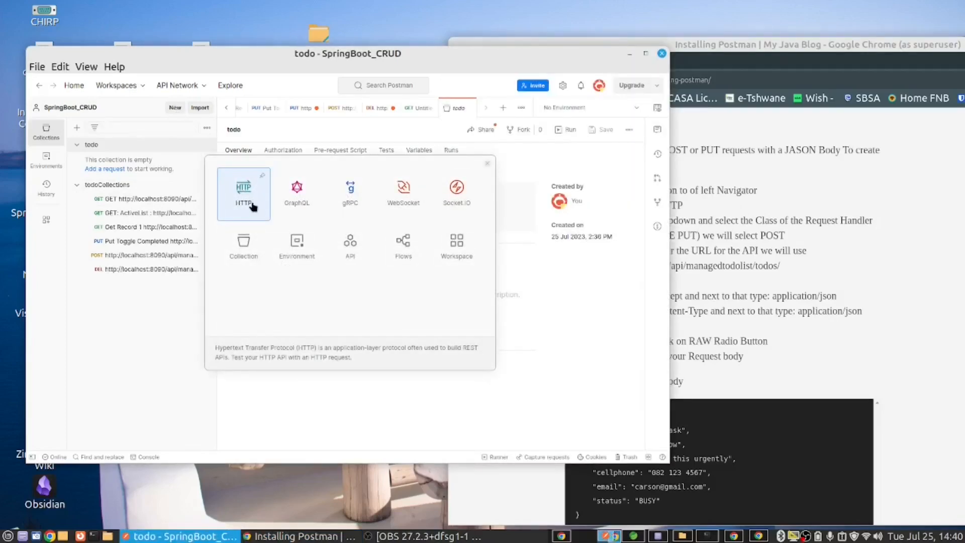
pyautogui.click(253, 206)
pyautogui.click(792, 282)
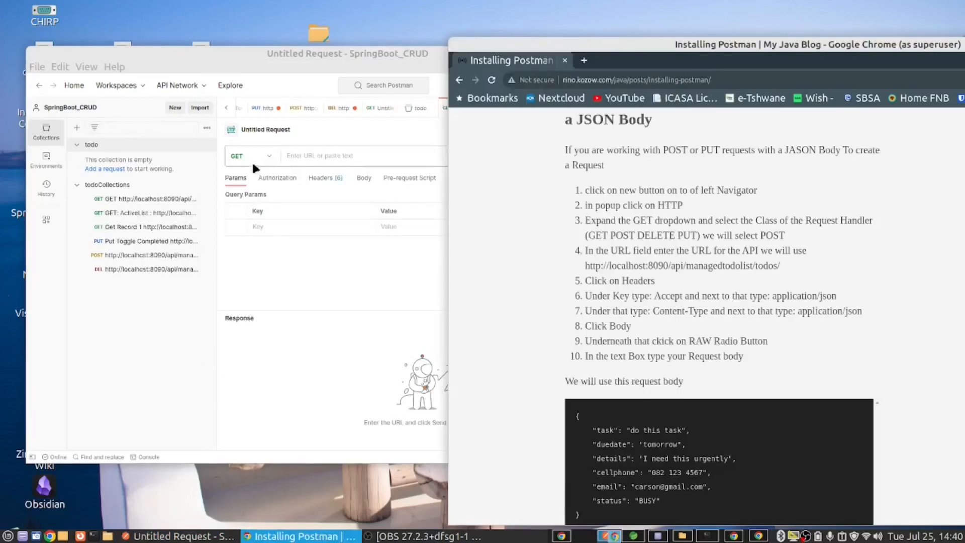
pyautogui.click(262, 157)
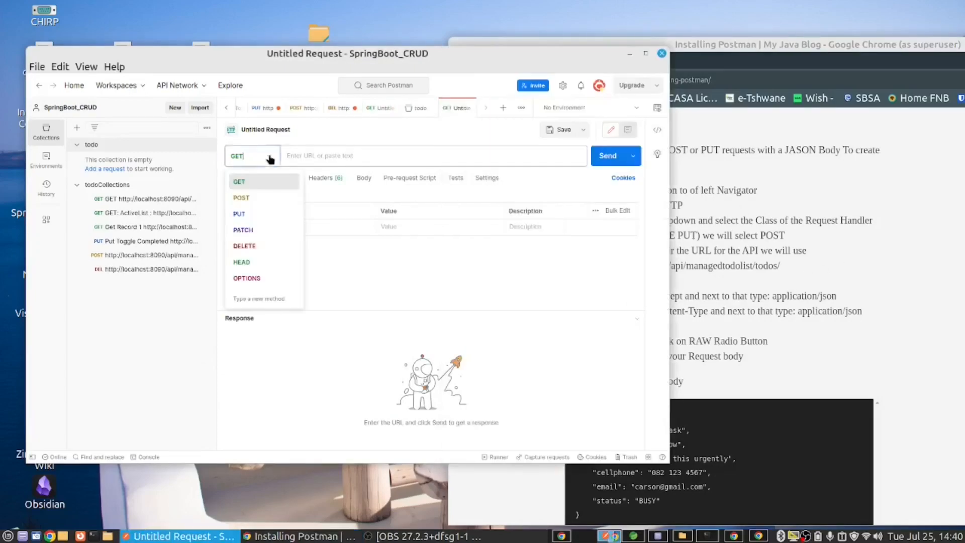
pyautogui.click(242, 198)
pyautogui.click(859, 249)
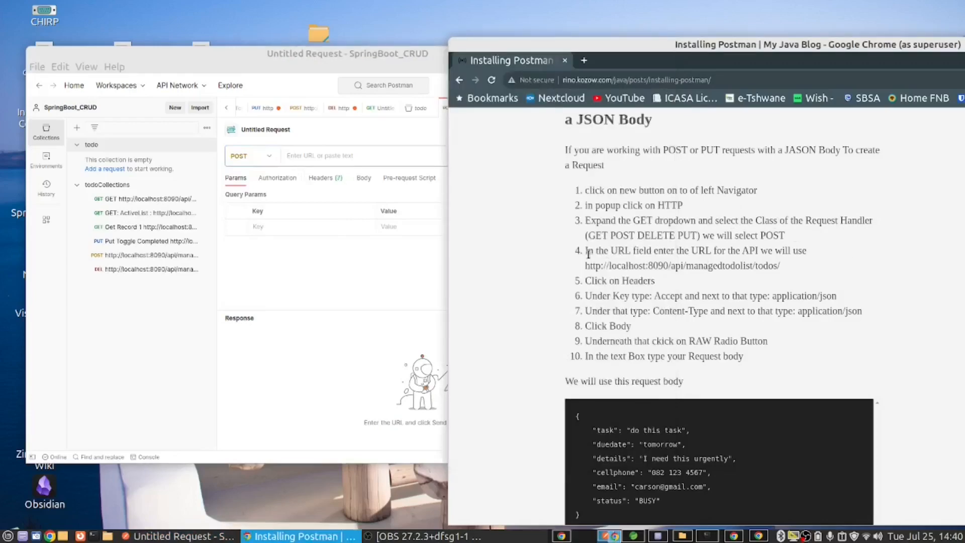
pyautogui.moveTo(584, 266); pyautogui.dragTo(788, 267)
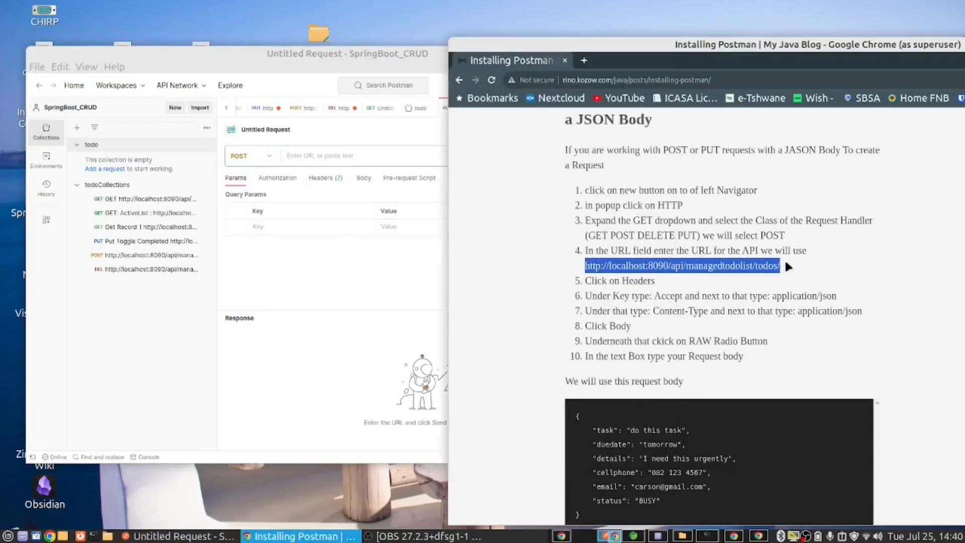
pyautogui.rightClick(770, 265)
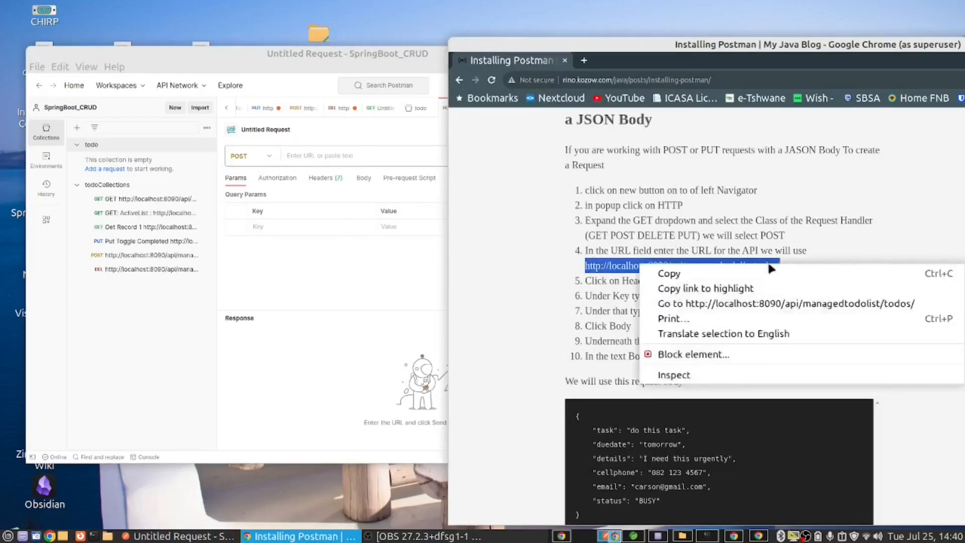
pyautogui.click(691, 275)
pyautogui.click(339, 158)
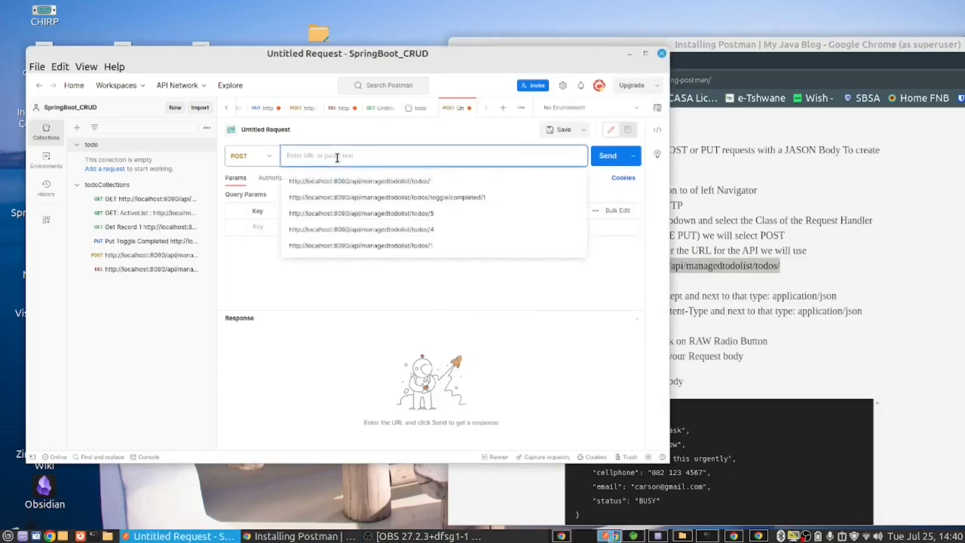
pyautogui.hotkey('ctrl', 'v')
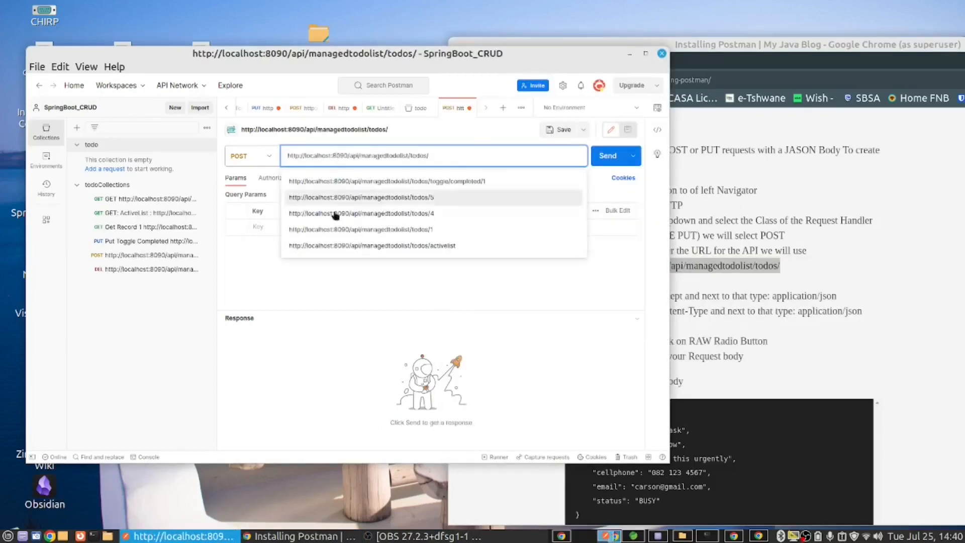
pyautogui.click(320, 280)
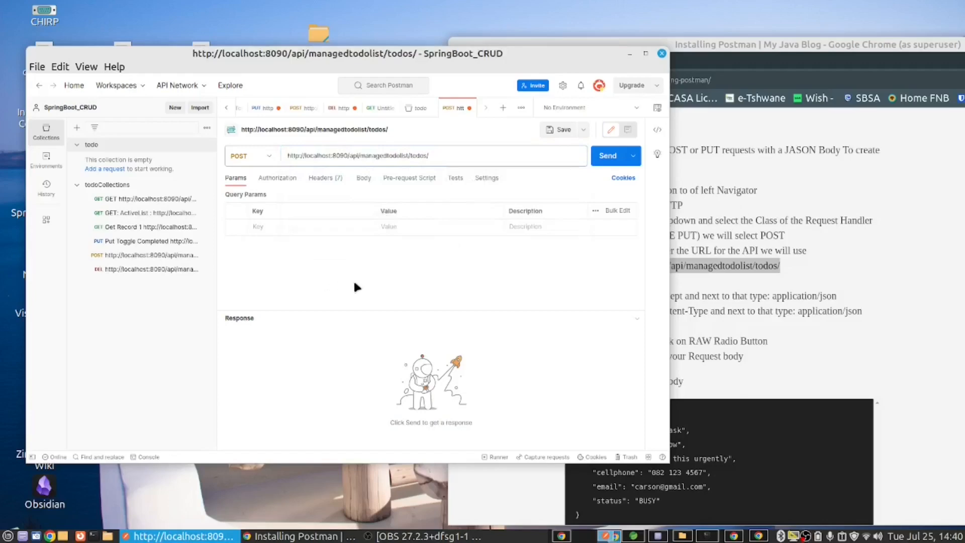
# Step: Copy Accept and application/json from the blog post in Chrome into Postman as a query parameter's key and value
pyautogui.click(871, 243)
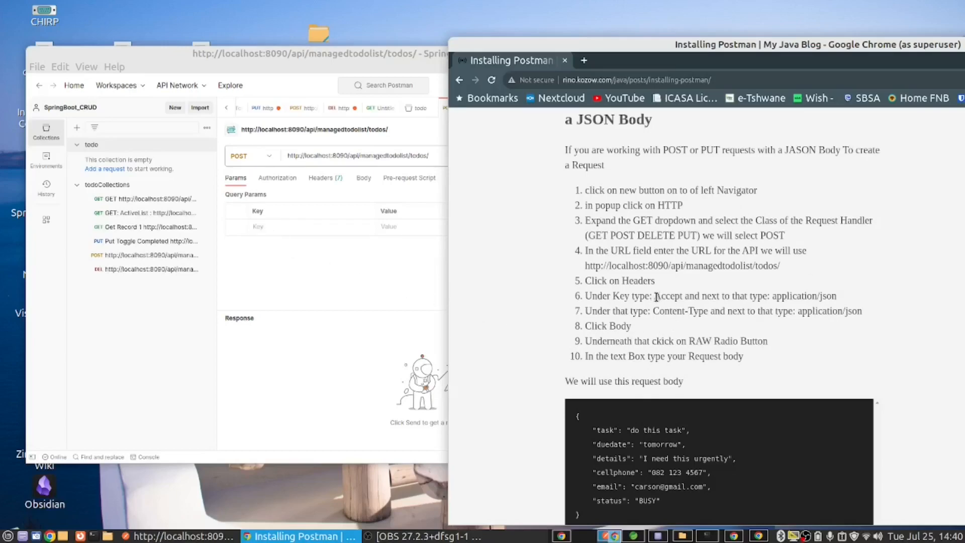
pyautogui.moveTo(656, 297); pyautogui.dragTo(684, 292)
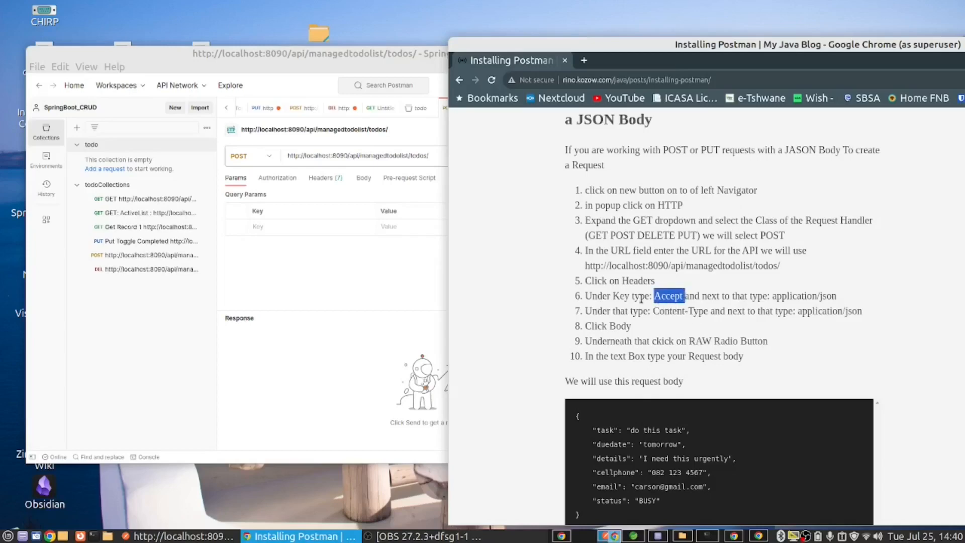
pyautogui.click(263, 227)
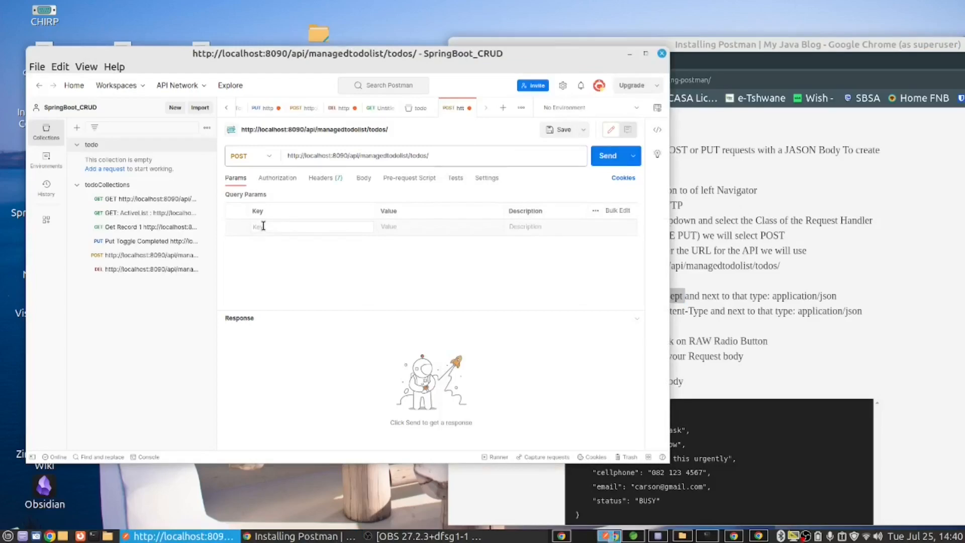
pyautogui.hotkey('ctrl', 'v')
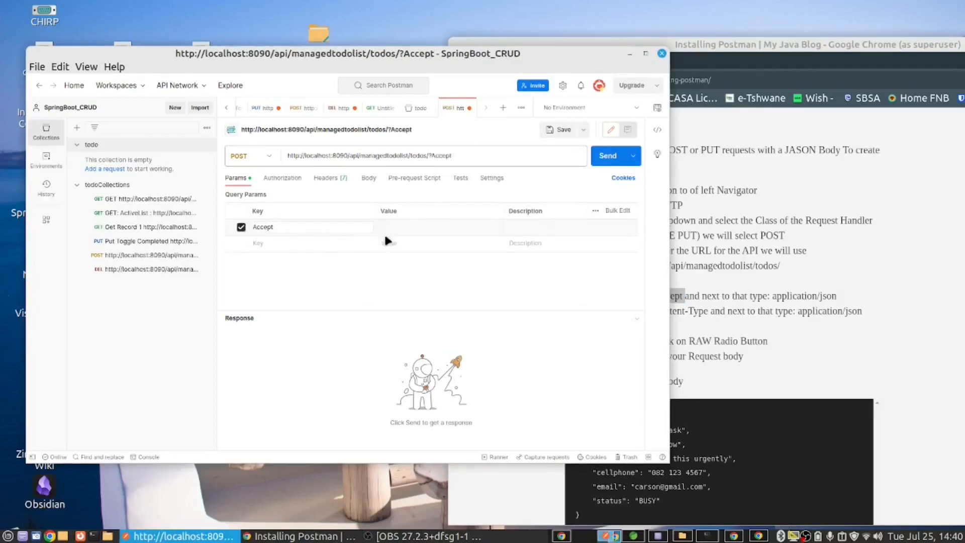
pyautogui.click(400, 230)
pyautogui.click(878, 322)
pyautogui.moveTo(773, 297); pyautogui.dragTo(843, 297)
pyautogui.rightClick(804, 295)
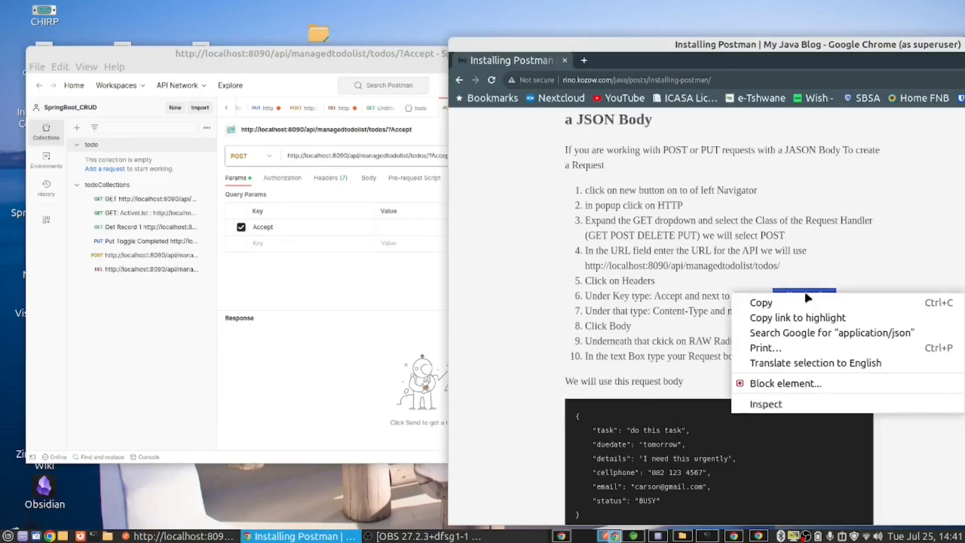
pyautogui.click(764, 302)
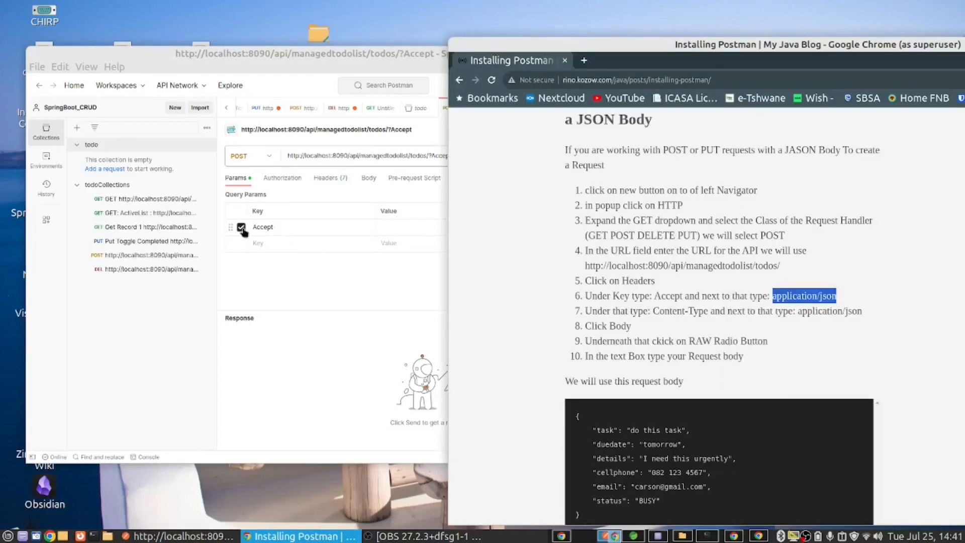
pyautogui.click(386, 228)
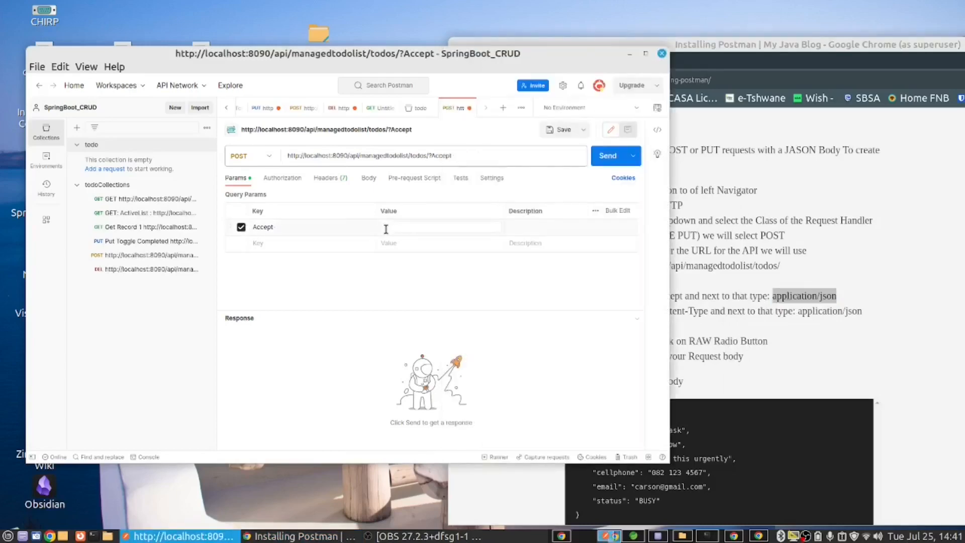
pyautogui.hotkey('ctrl', 'v')
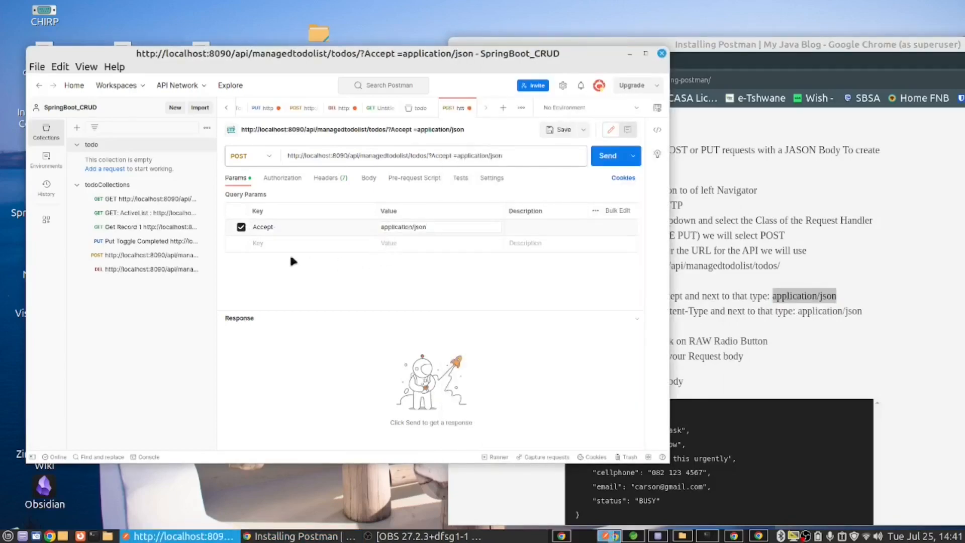
# Step: Add a second query parameter in Postman with key Content-Type and value application/json, copied from the blog post in Chrome
pyautogui.click(267, 243)
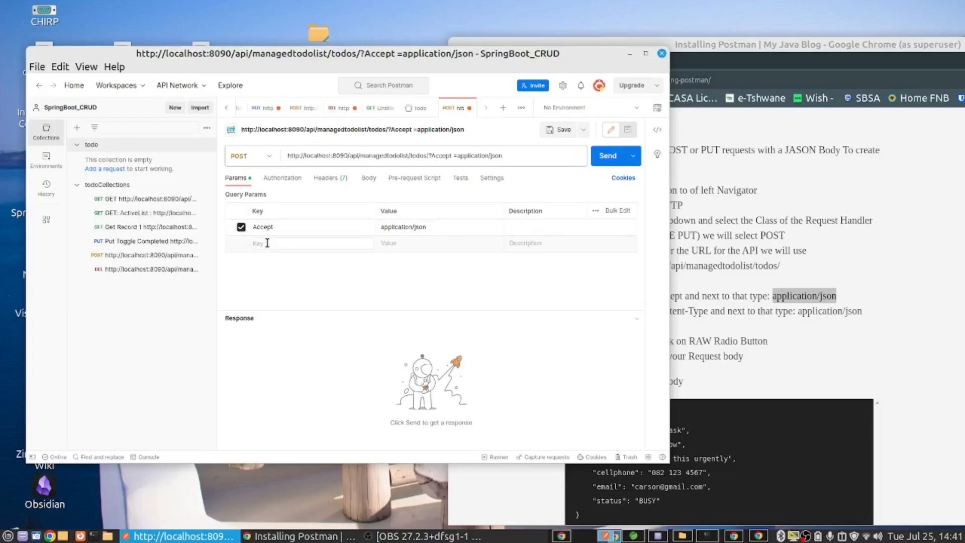
pyautogui.click(726, 327)
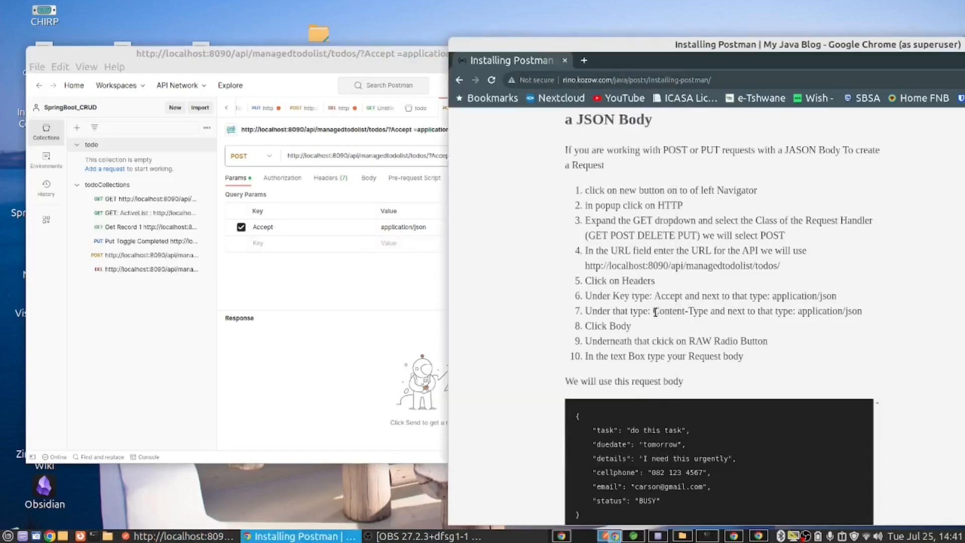
pyautogui.moveTo(653, 312); pyautogui.dragTo(708, 309)
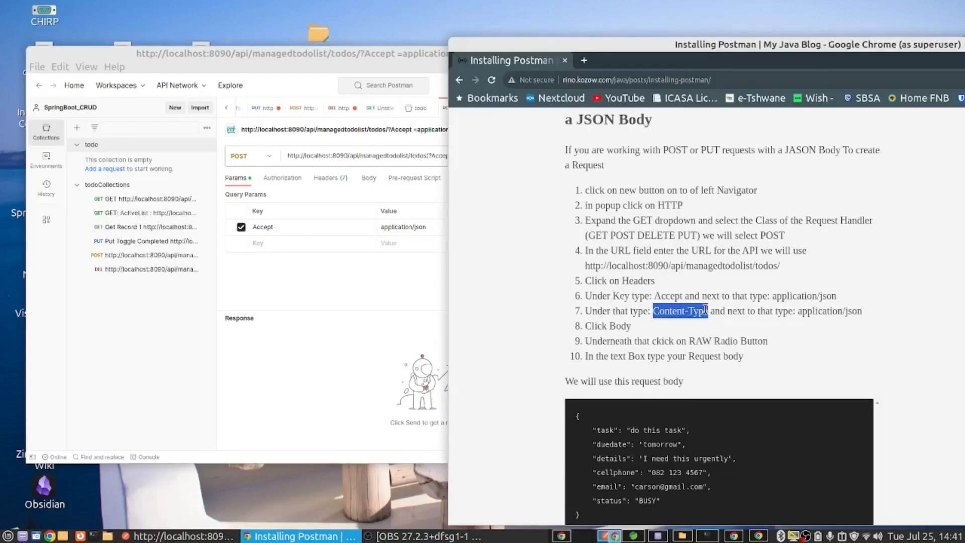
pyautogui.click(287, 242)
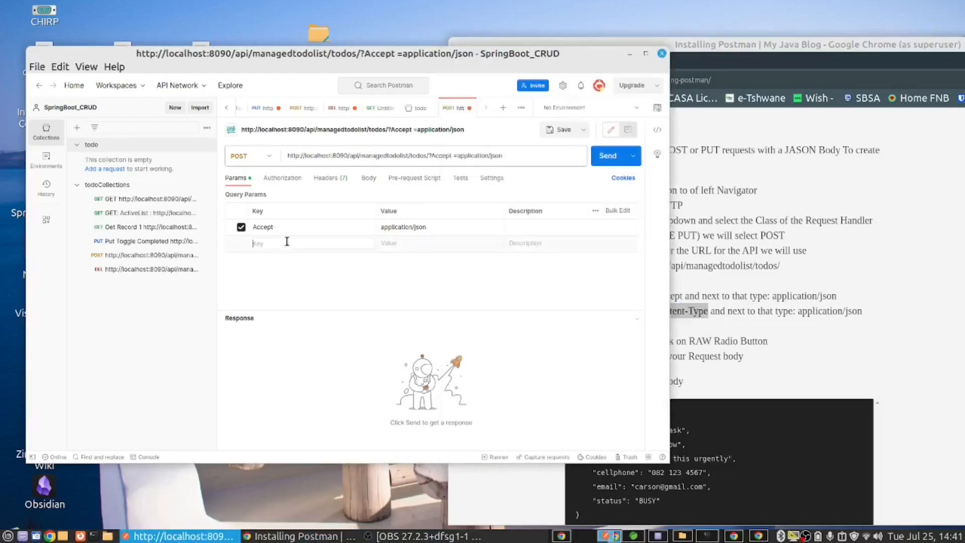
pyautogui.hotkey('ctrl', 'v')
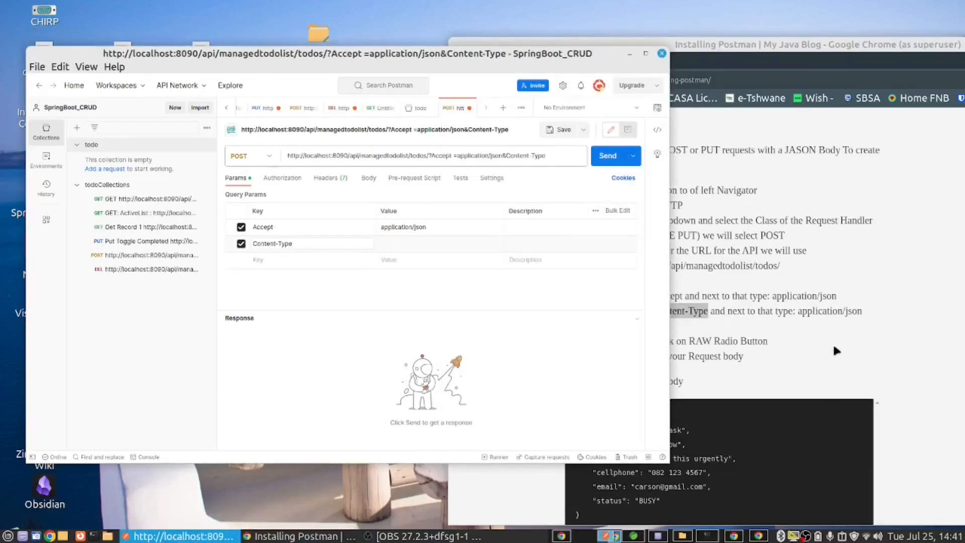
pyautogui.moveTo(834, 350); pyautogui.dragTo(888, 313)
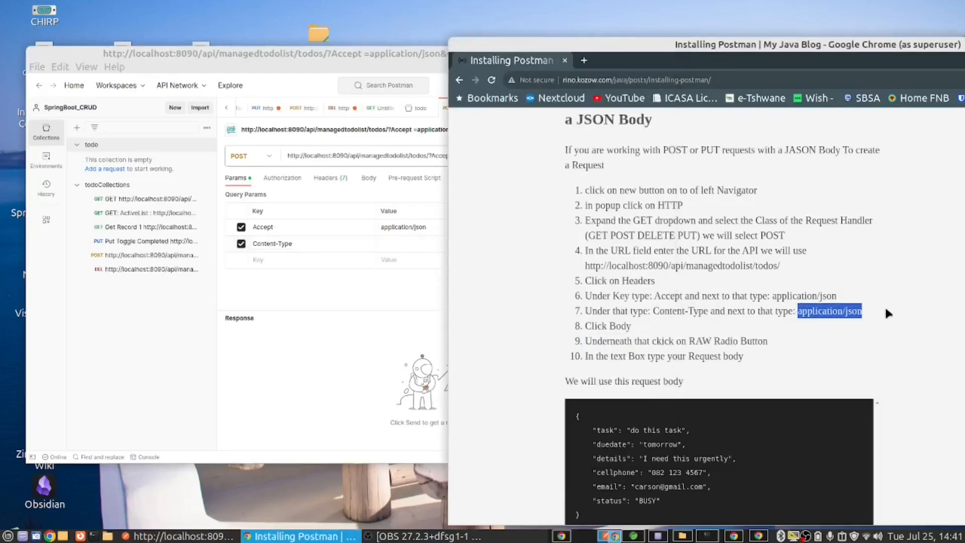
pyautogui.click(407, 243)
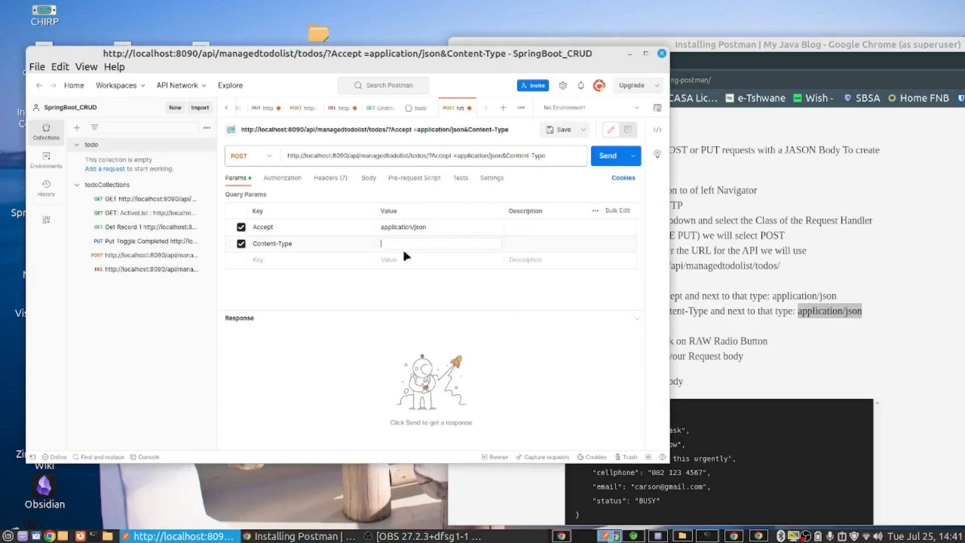
pyautogui.hotkey('ctrl', 'v')
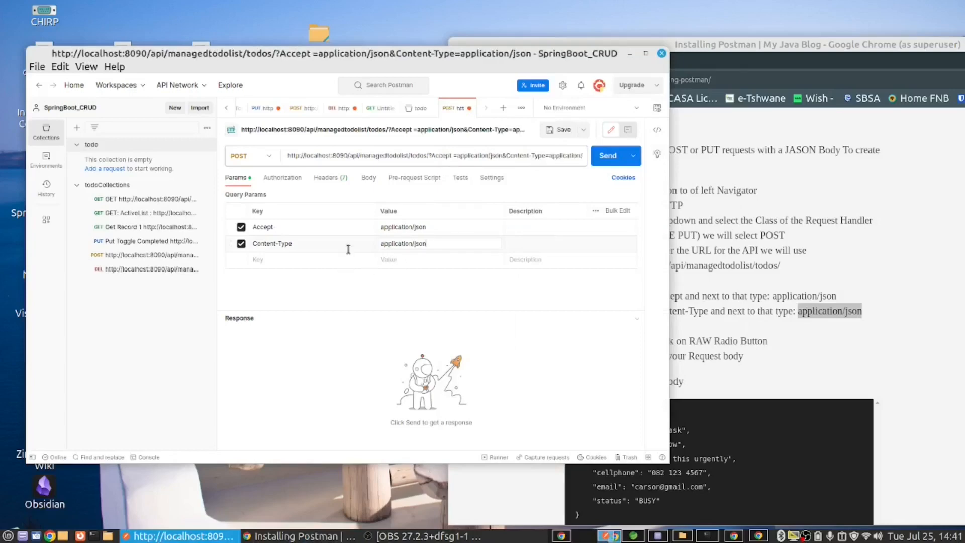
# Step: Set the POST request's body type to raw and fill it with the JSON request body copied from the blog post in Chrome
pyautogui.click(367, 179)
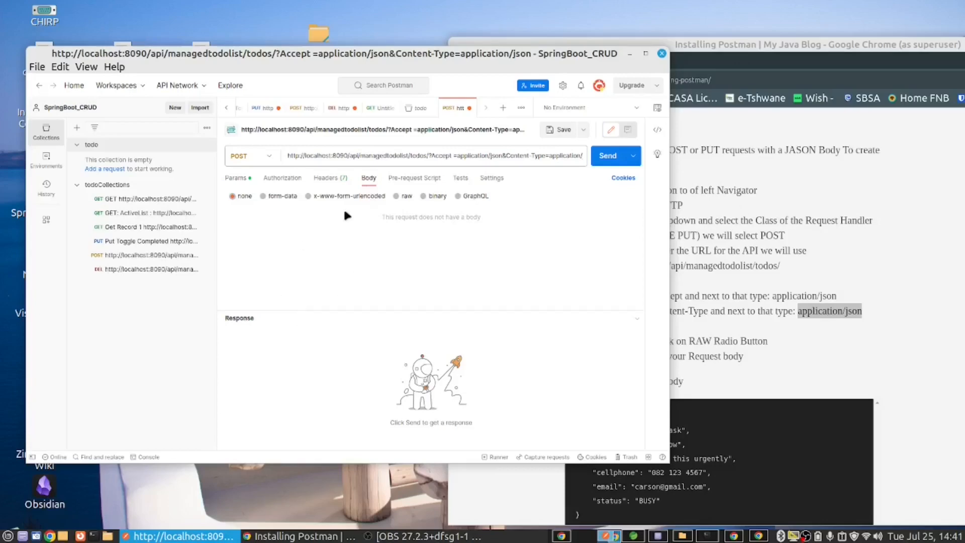
pyautogui.click(396, 197)
pyautogui.click(855, 426)
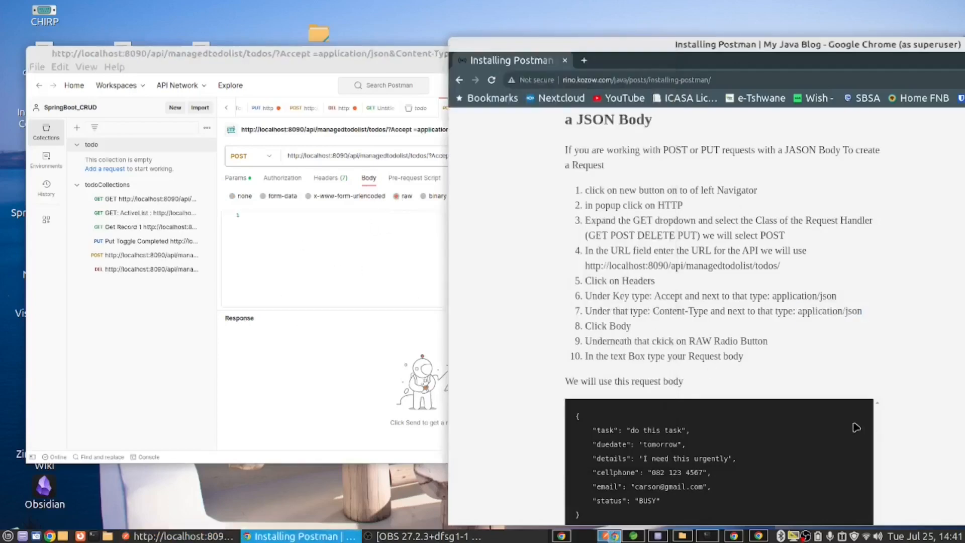
pyautogui.scroll(-2, 661, 404)
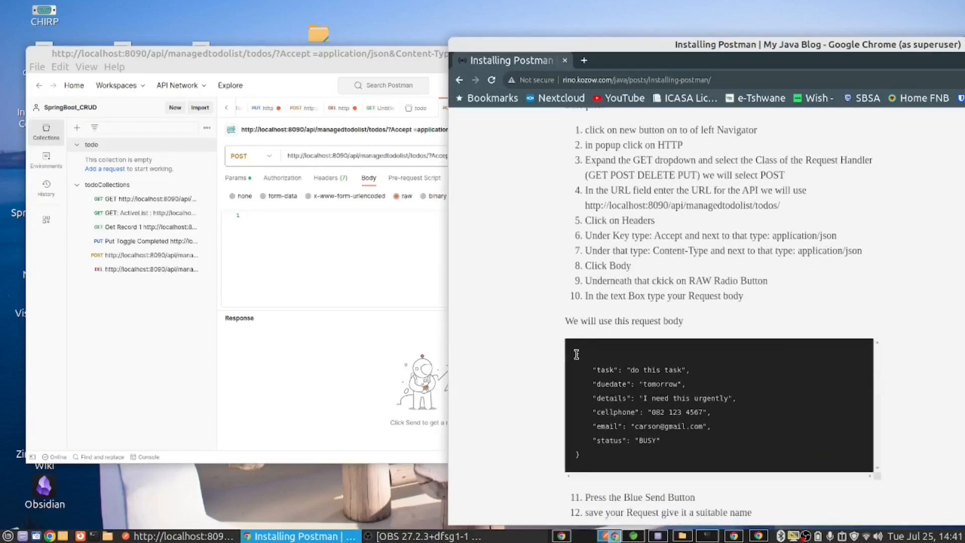
pyautogui.moveTo(576, 355); pyautogui.dragTo(610, 454)
pyautogui.rightClick(609, 455)
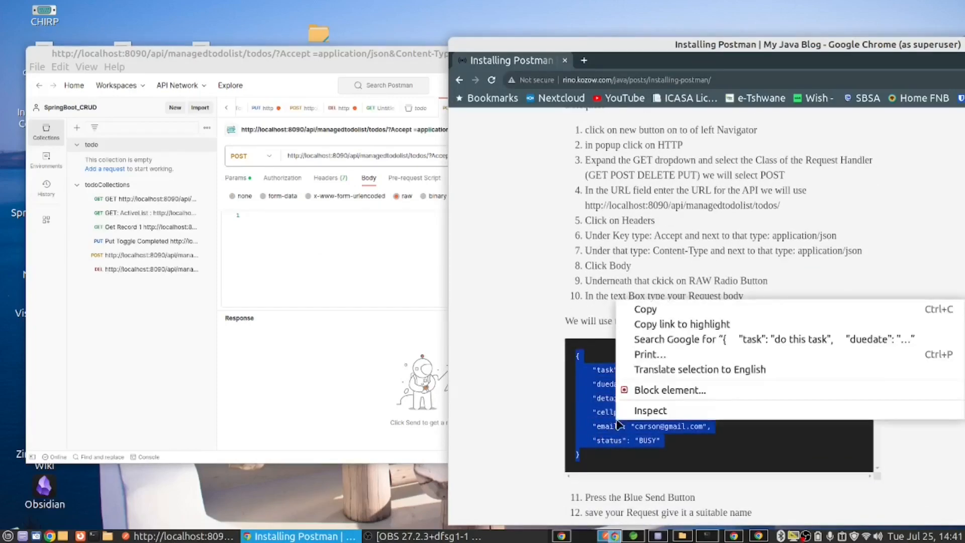
pyautogui.click(656, 312)
pyautogui.click(257, 231)
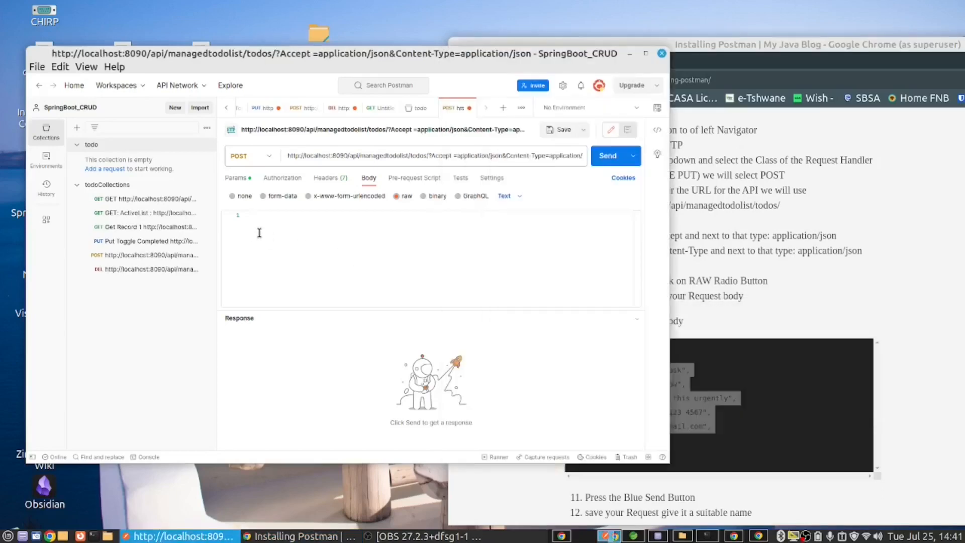
pyautogui.rightClick(259, 232)
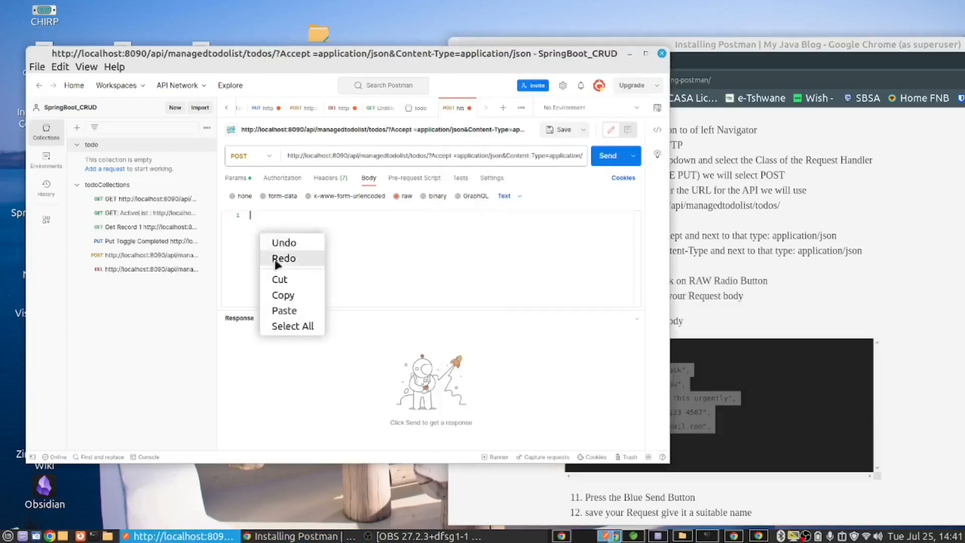
pyautogui.click(285, 312)
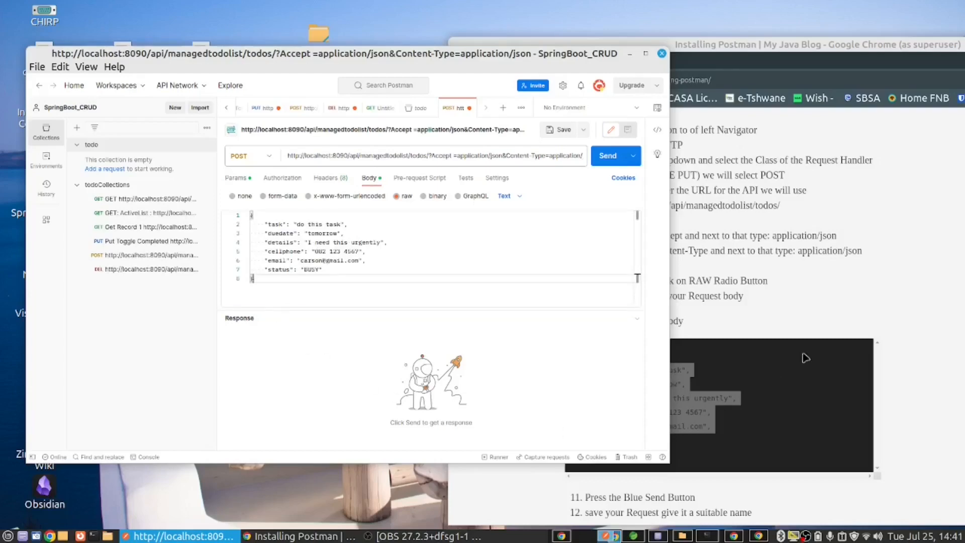
# Step: Consult the instructions for sending and saving below the JSON body in Chrome, and send the POST request in Postman
pyautogui.click(843, 312)
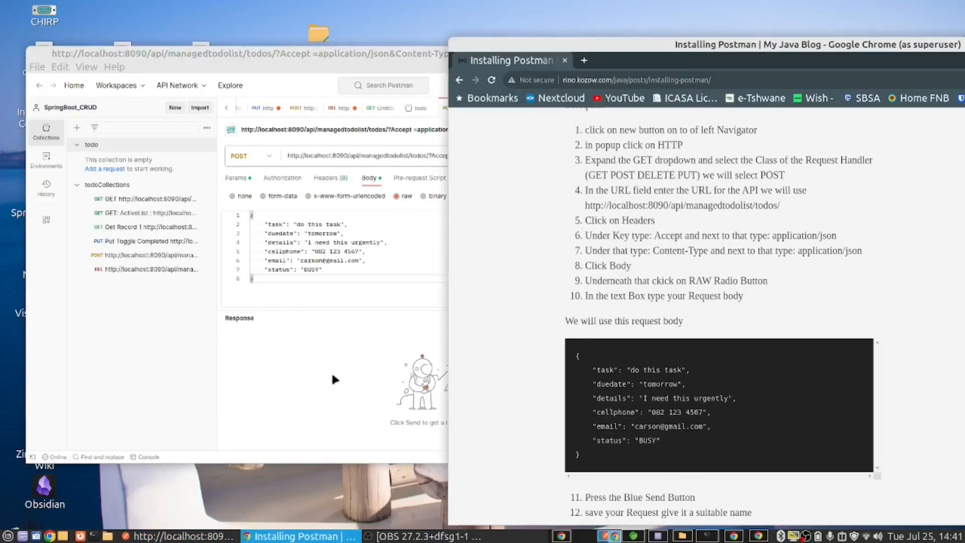
pyautogui.scroll(-4, 590, 371)
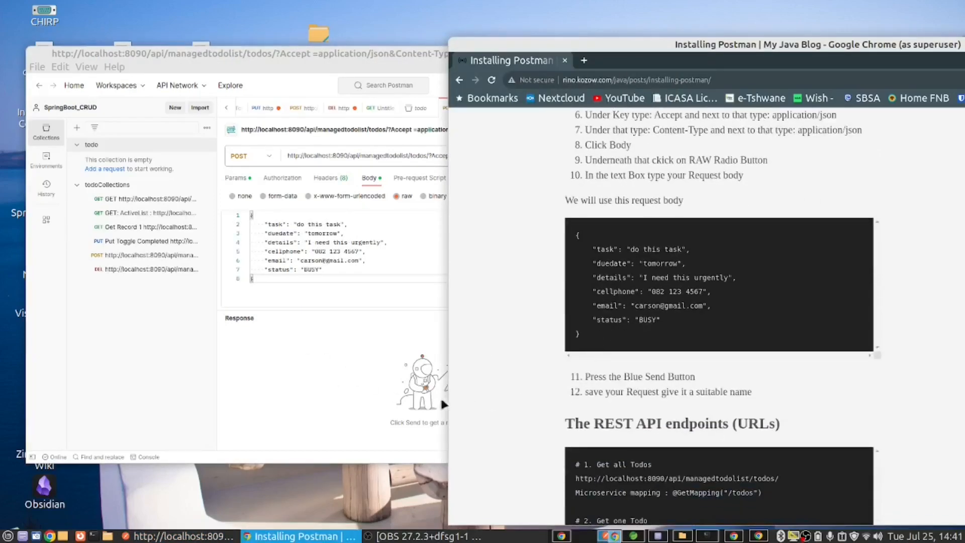
pyautogui.click(344, 365)
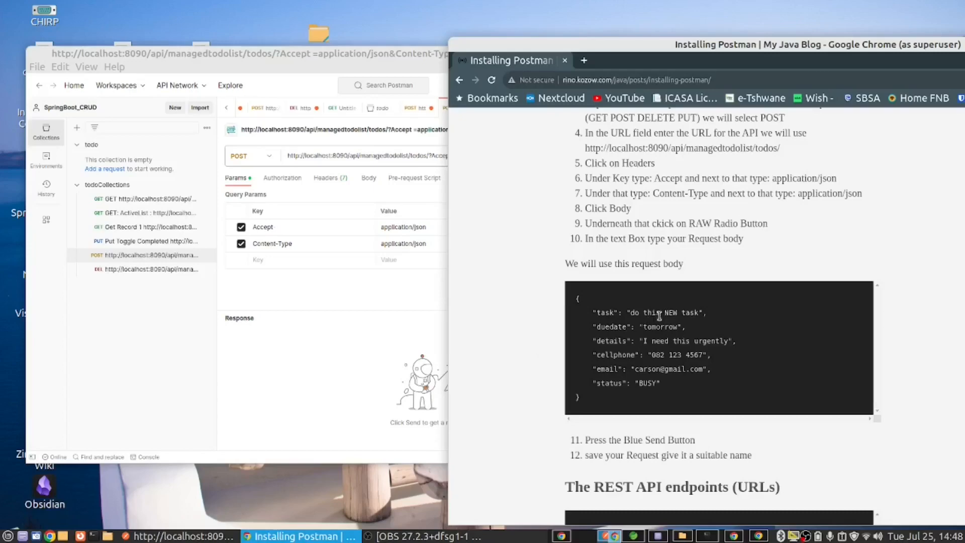
pyautogui.moveTo(662, 313); pyautogui.dragTo(679, 311)
pyautogui.hotkey('alt', 'Tab')
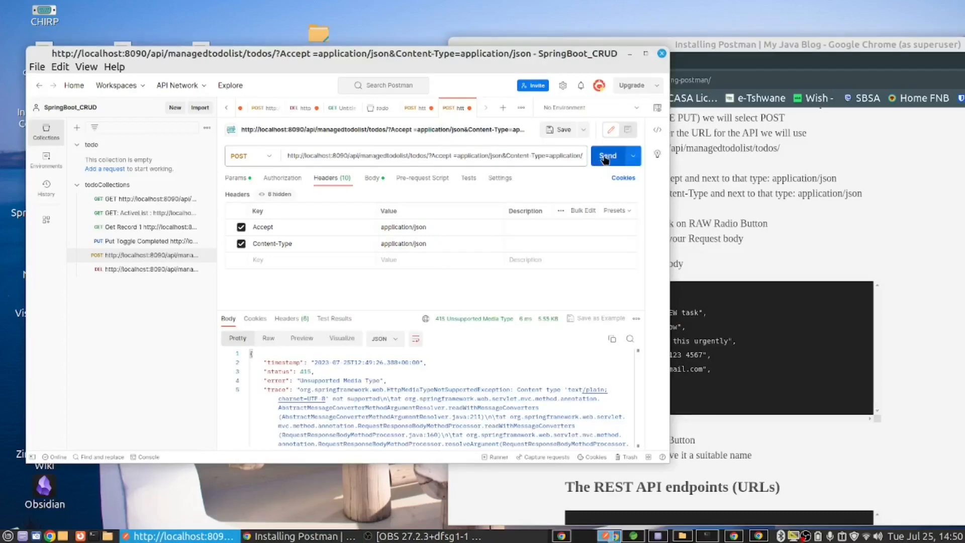
pyautogui.click(607, 160)
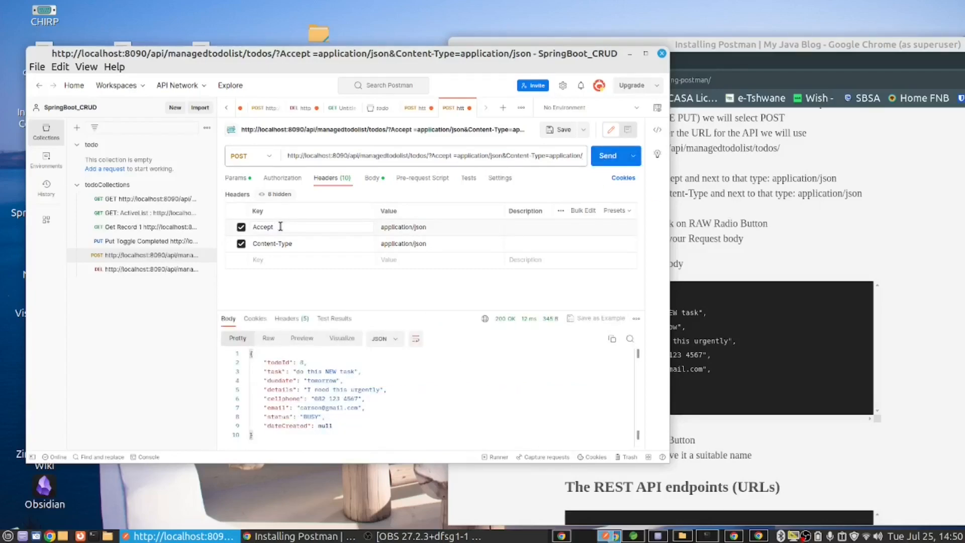
# Step: Re-enter the first header's key as Accept and its value as application/json, using the suggested entries
pyautogui.moveTo(281, 227); pyautogui.dragTo(249, 227)
pyautogui.write('A')
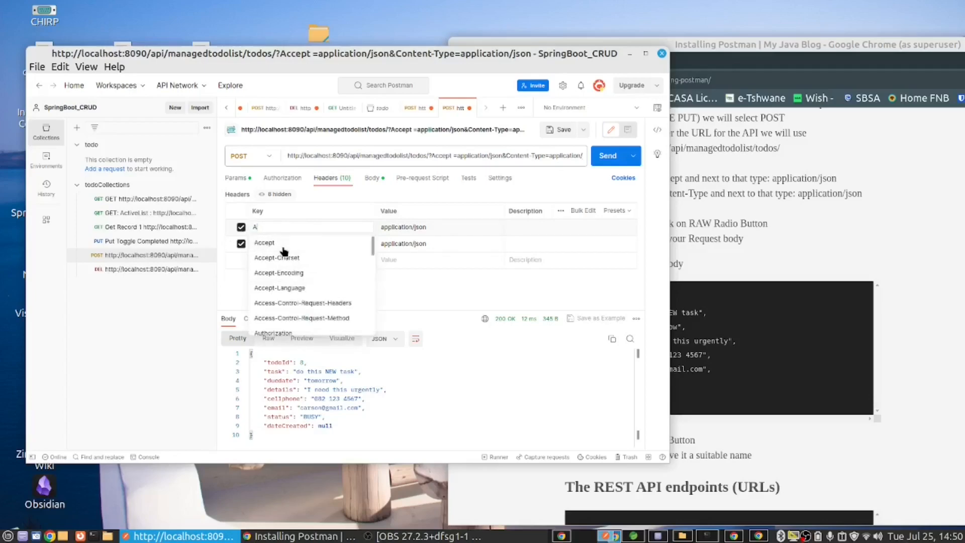
pyautogui.click(262, 243)
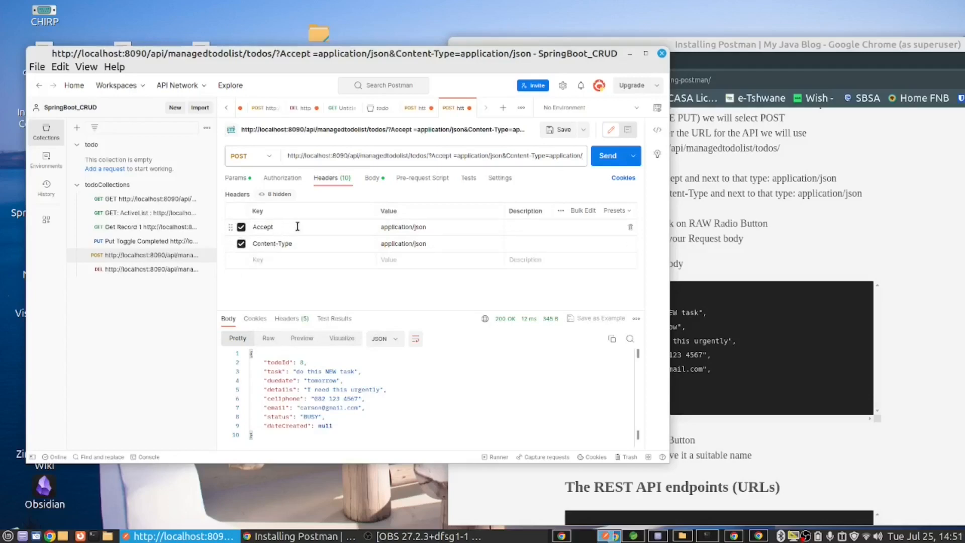
pyautogui.click(308, 244)
pyautogui.click(438, 227)
pyautogui.click(410, 228)
pyautogui.write('j')
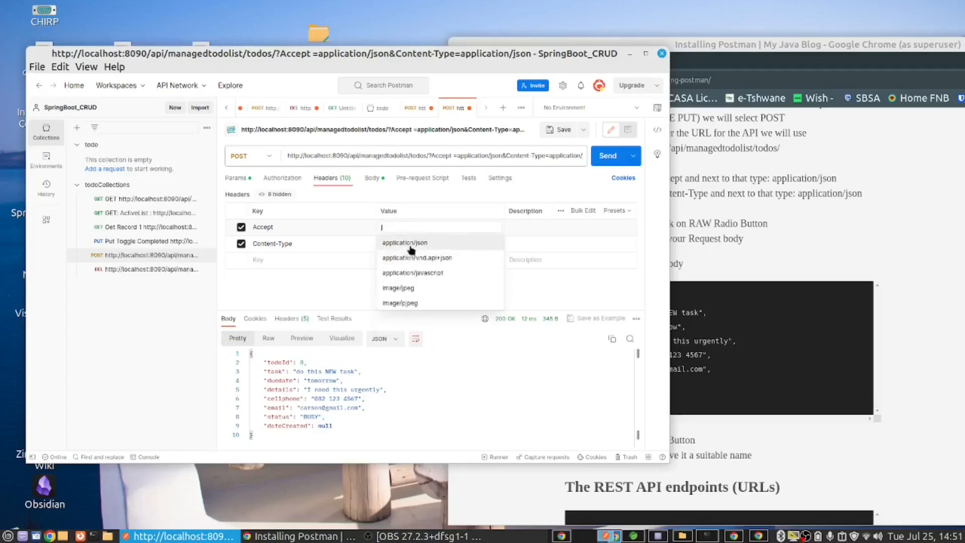
pyautogui.click(409, 244)
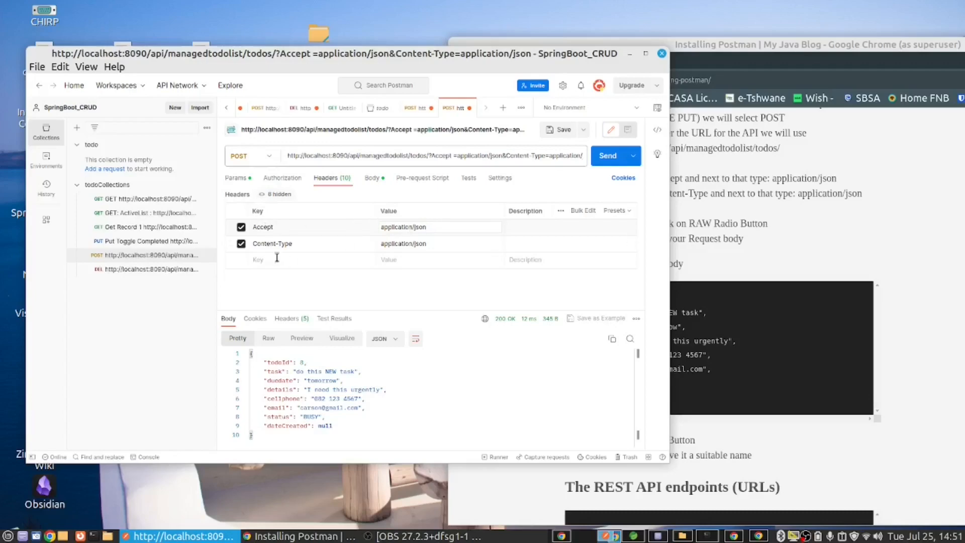
# Step: Send the POST request, and resend it with the task in its JSON body set to "do this YYY task"
pyautogui.click(609, 156)
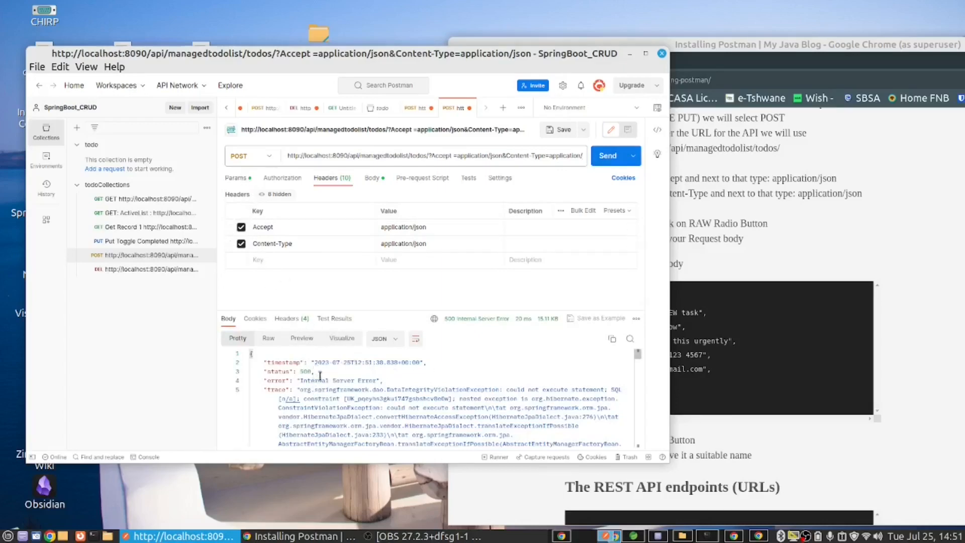
pyautogui.click(372, 179)
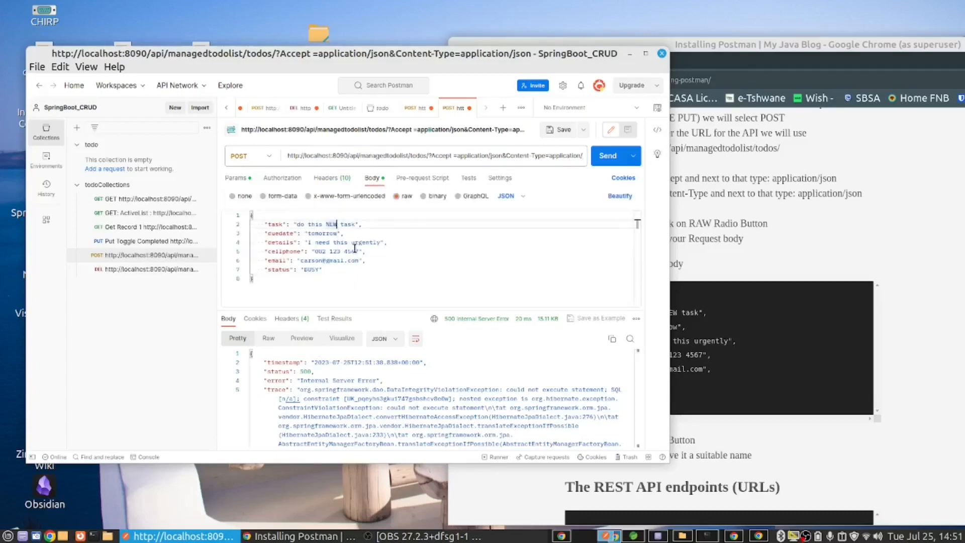
pyautogui.press('BackSpace')
pyautogui.write('YYY')
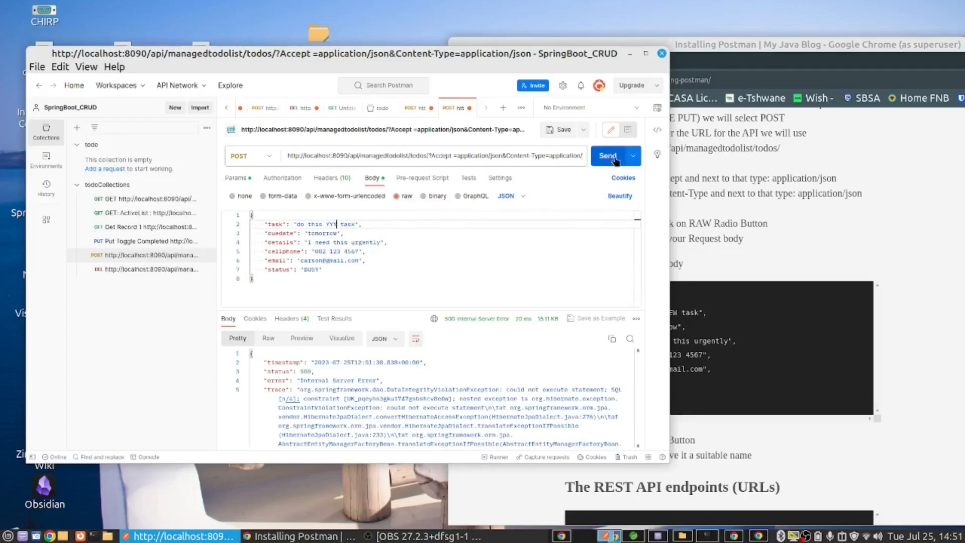
pyautogui.click(608, 158)
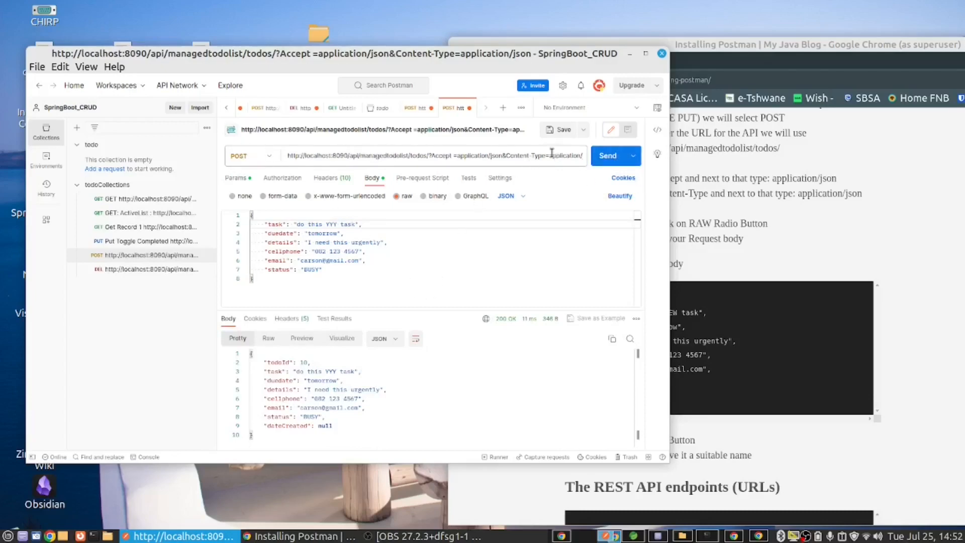
pyautogui.click(557, 129)
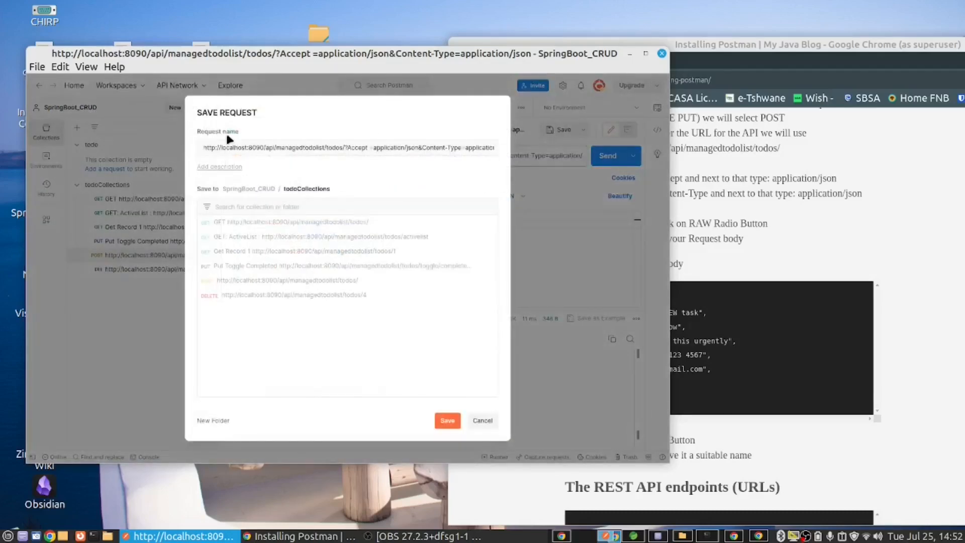
pyautogui.click(204, 147)
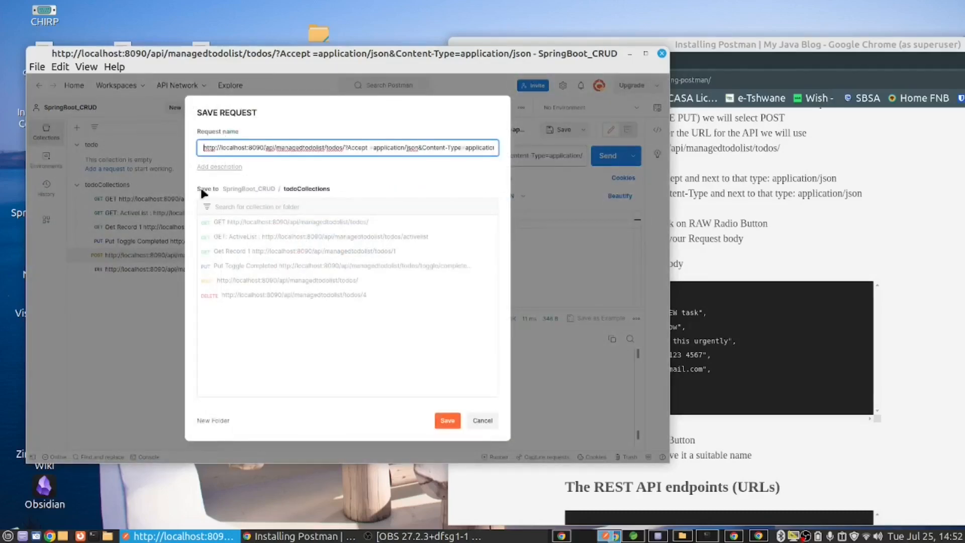
pyautogui.write('POST ')
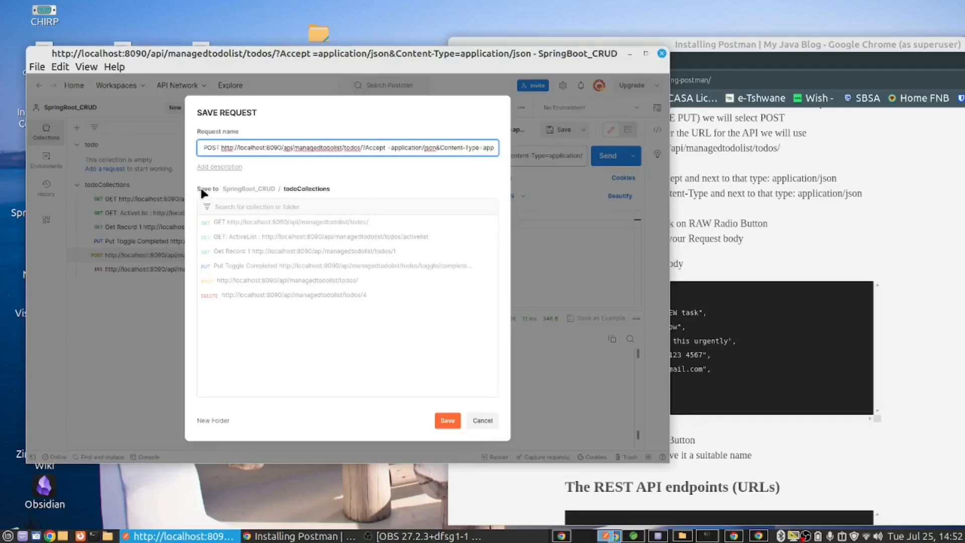
pyautogui.write('create ')
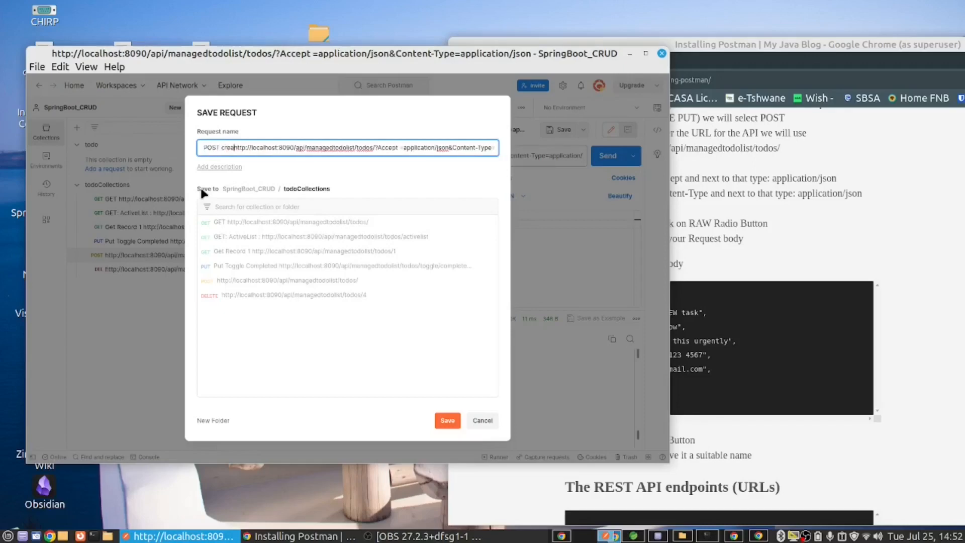
pyautogui.write('ne')
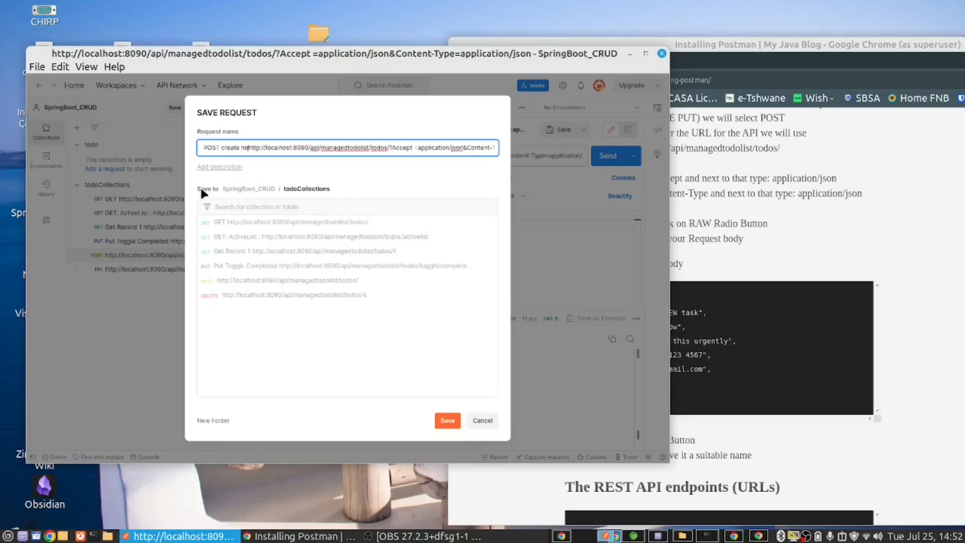
pyautogui.write('w')
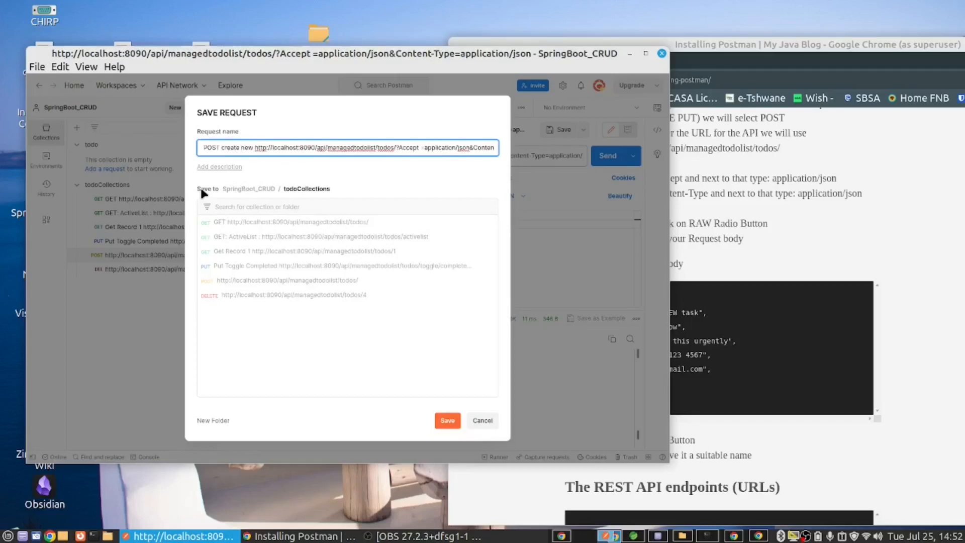
pyautogui.click(480, 422)
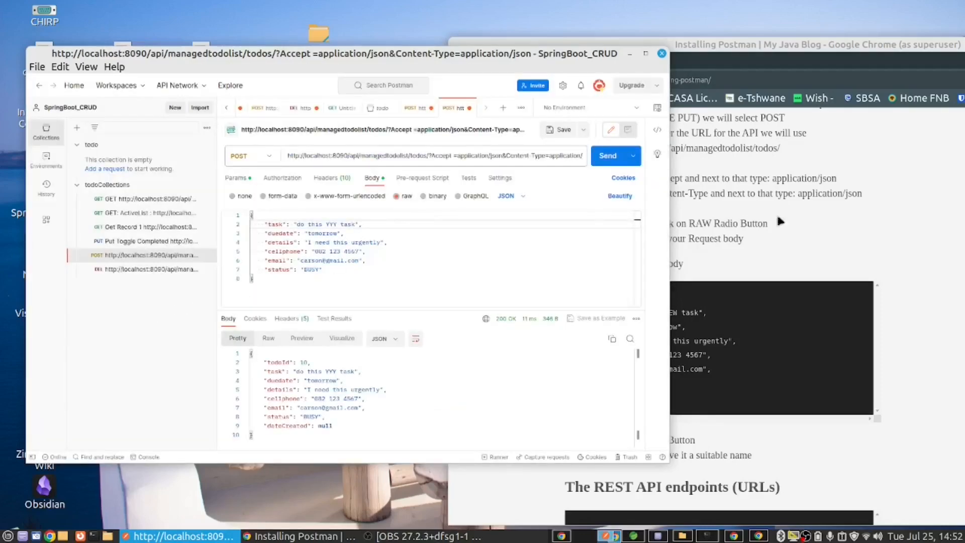
pyautogui.click(767, 281)
pyautogui.scroll(-6, 510, 301)
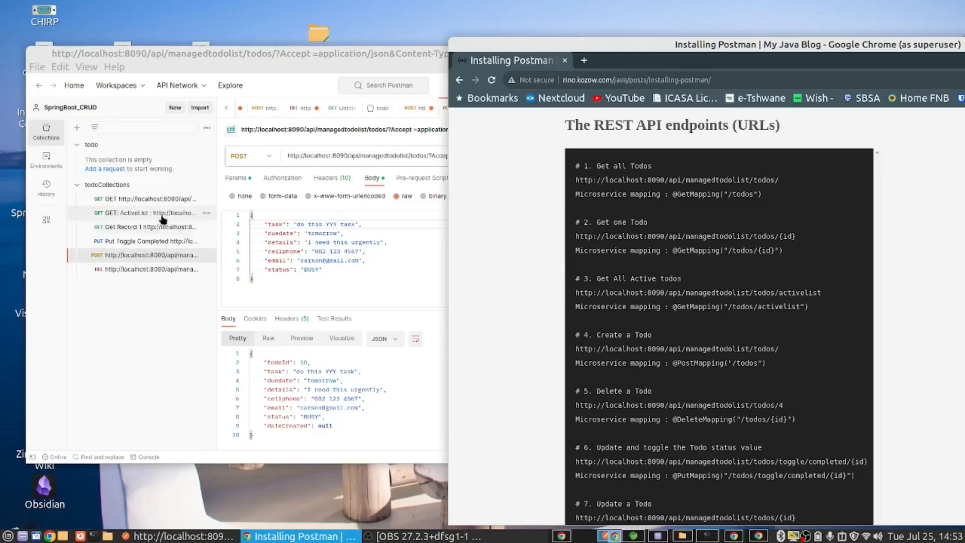
pyautogui.click(156, 199)
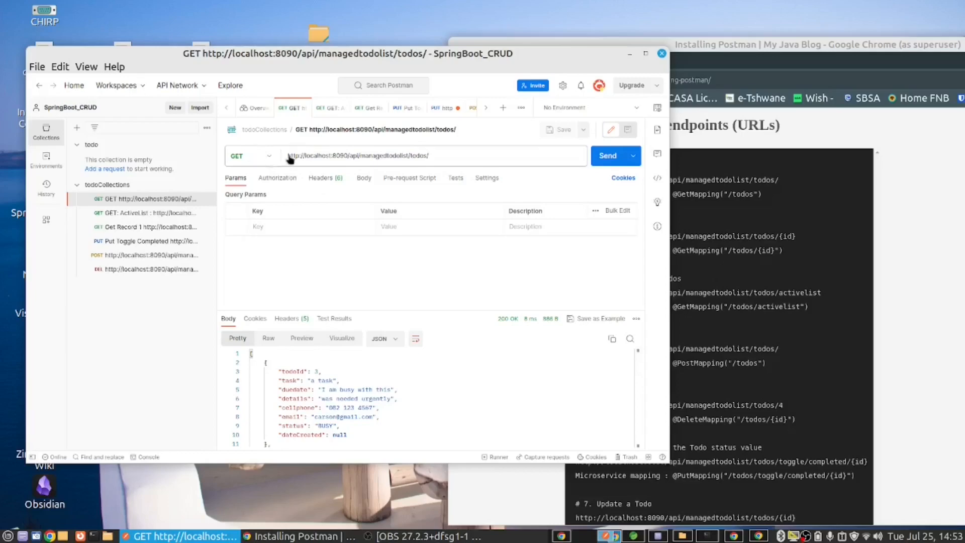
pyautogui.click(608, 157)
# Step: Compare the Get one Todo endpoint in the blog post in Chrome with the URL of the saved Get Record 1 request in Postman
pyautogui.click(773, 211)
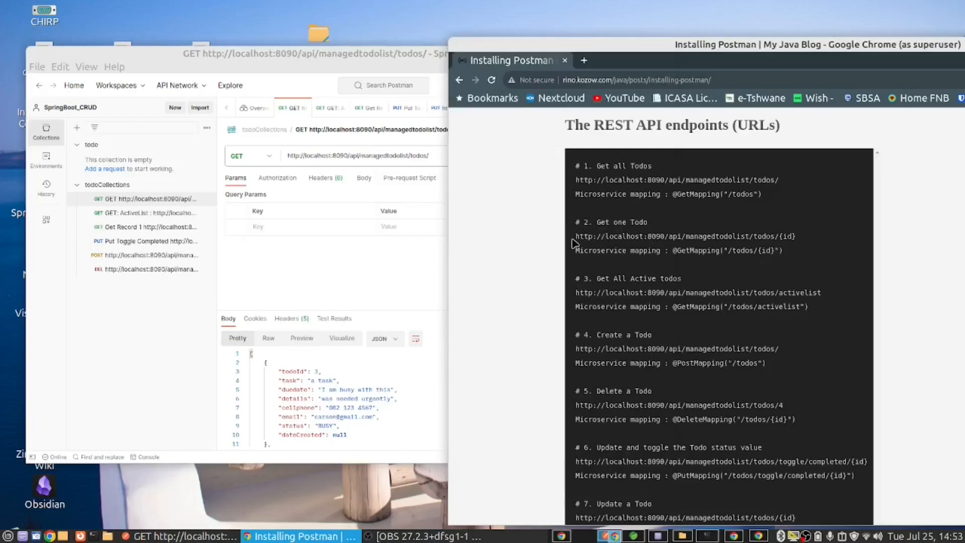
pyautogui.moveTo(576, 238); pyautogui.dragTo(779, 240)
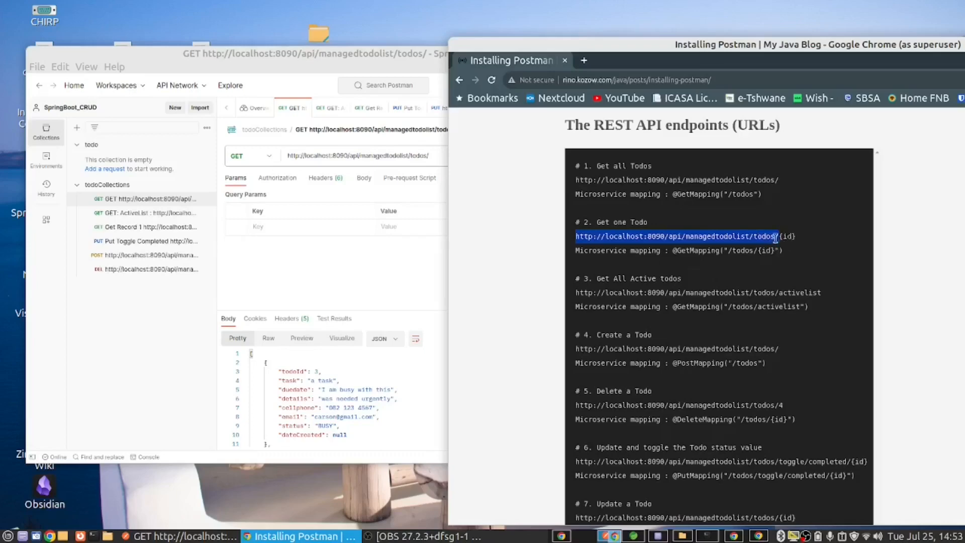
pyautogui.click(129, 213)
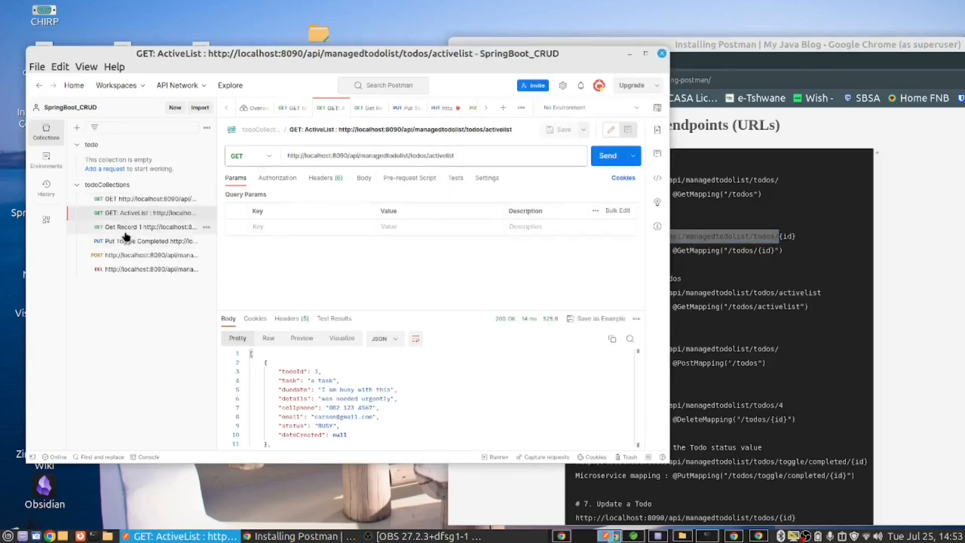
pyautogui.click(129, 228)
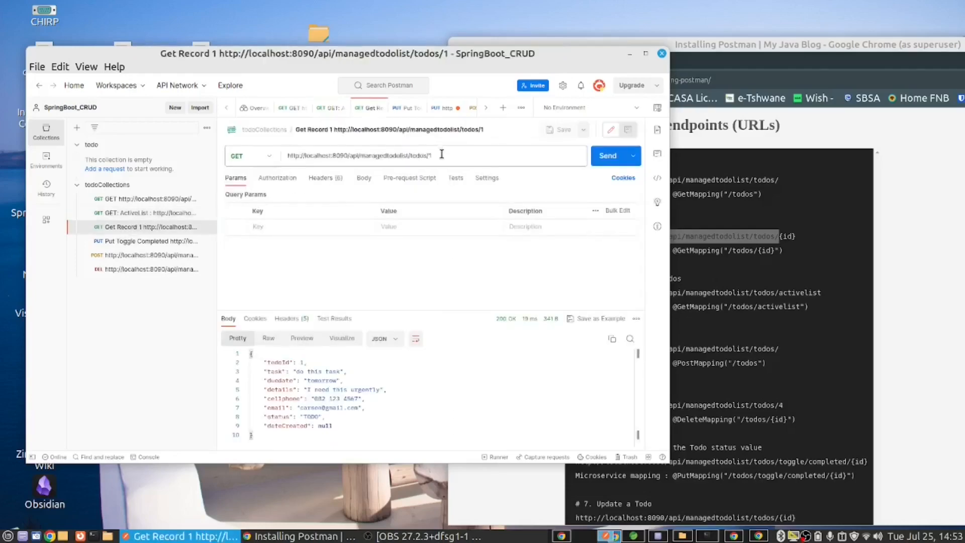
pyautogui.moveTo(441, 155); pyautogui.dragTo(416, 155)
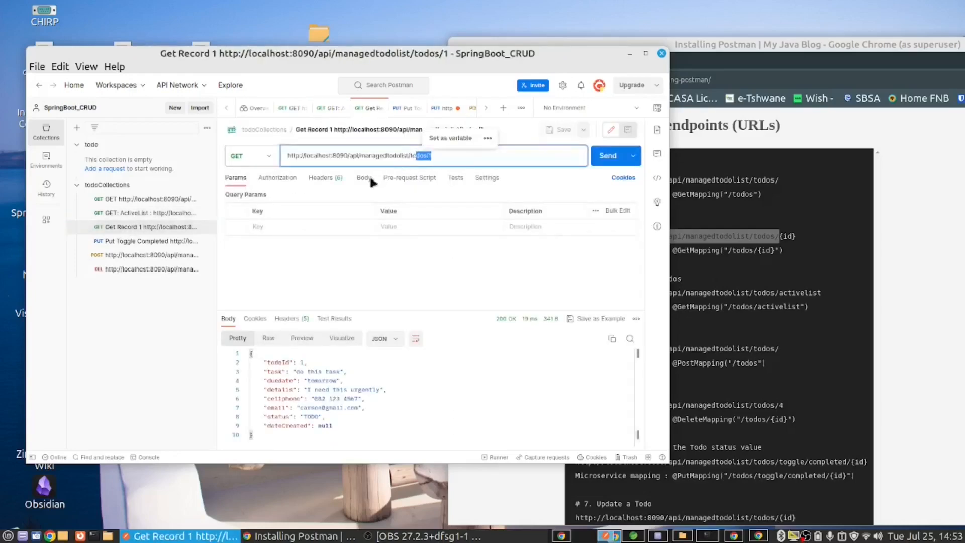
# Step: Send the saved Get Record 1 request, check the returned todoId, and switch back to the REST API endpoint list in Chrome
pyautogui.click(608, 155)
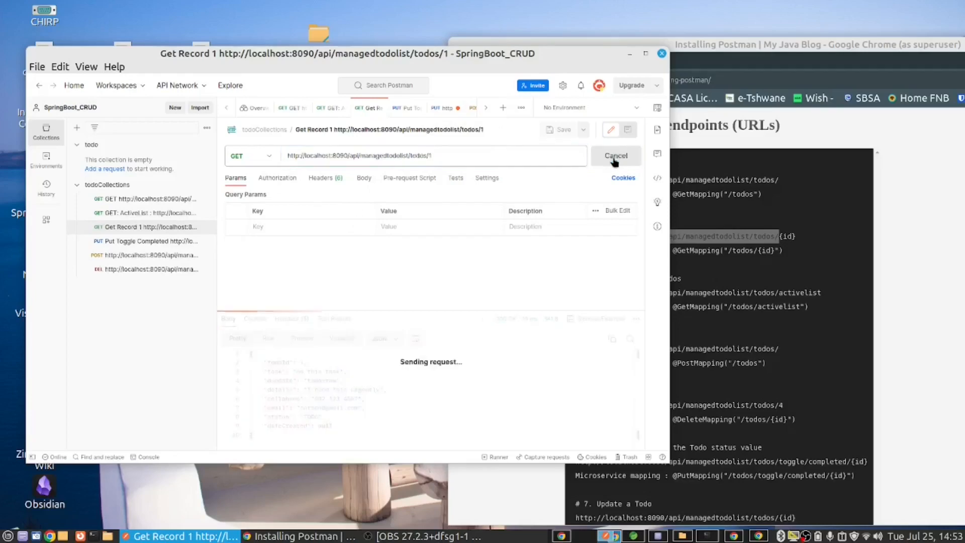
pyautogui.moveTo(292, 361); pyautogui.dragTo(306, 362)
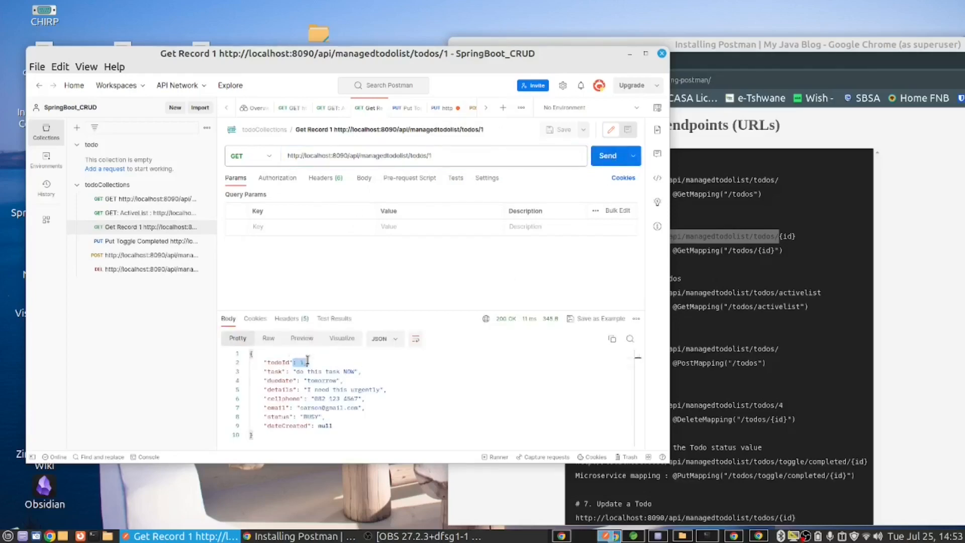
pyautogui.click(782, 264)
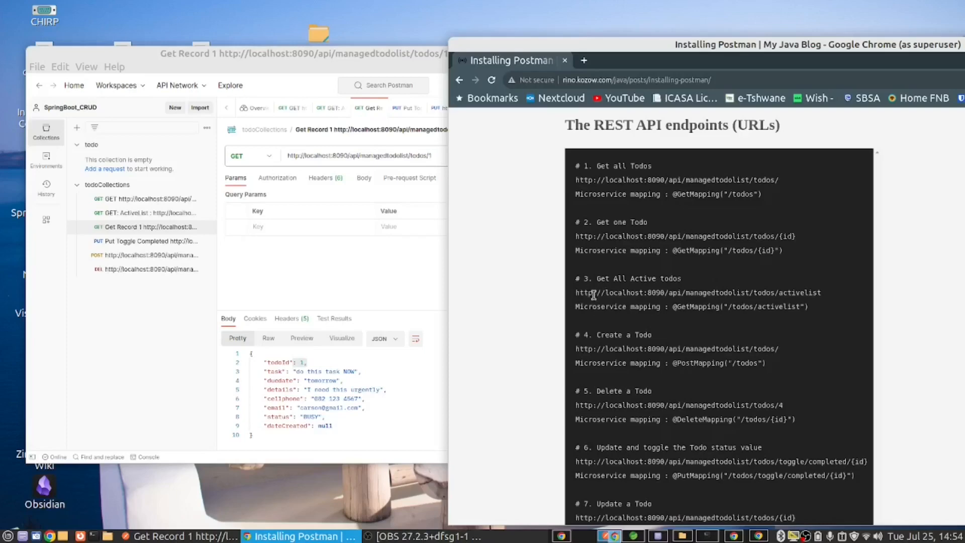
# Step: Compare the saved ActiveList request's URL in Postman with the Get All Active todos endpoint in the blog post in Chrome
pyautogui.click(153, 215)
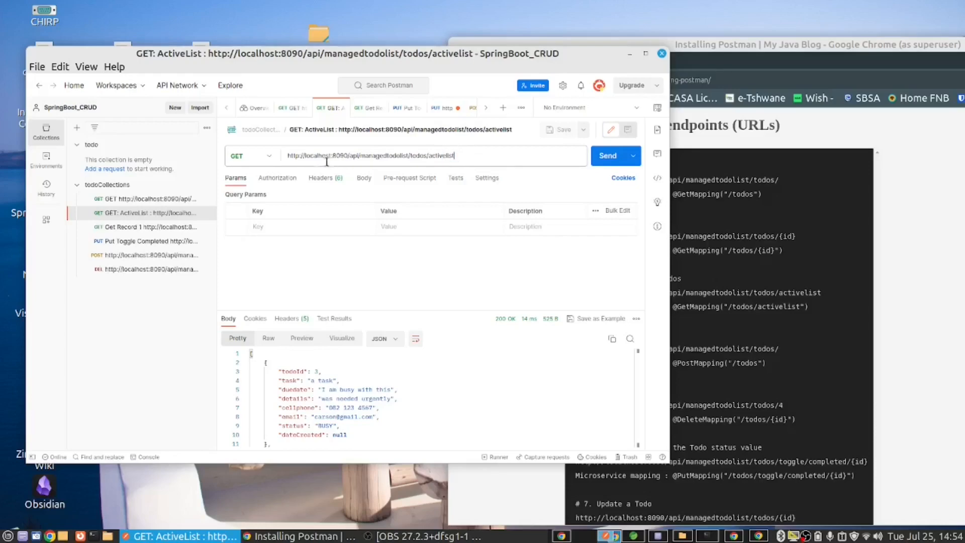
pyautogui.hotkey('ctrl', 'a')
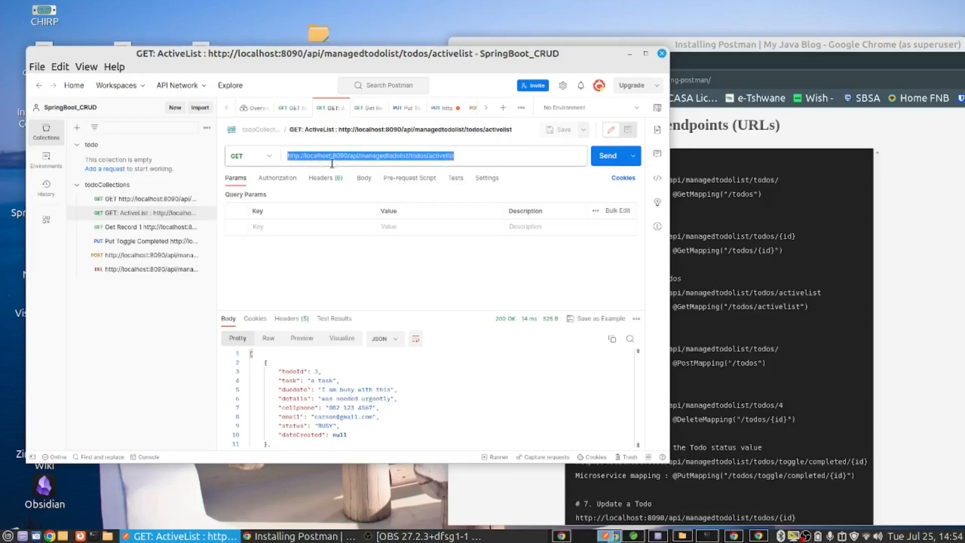
pyautogui.click(804, 266)
pyautogui.moveTo(822, 293); pyautogui.dragTo(564, 294)
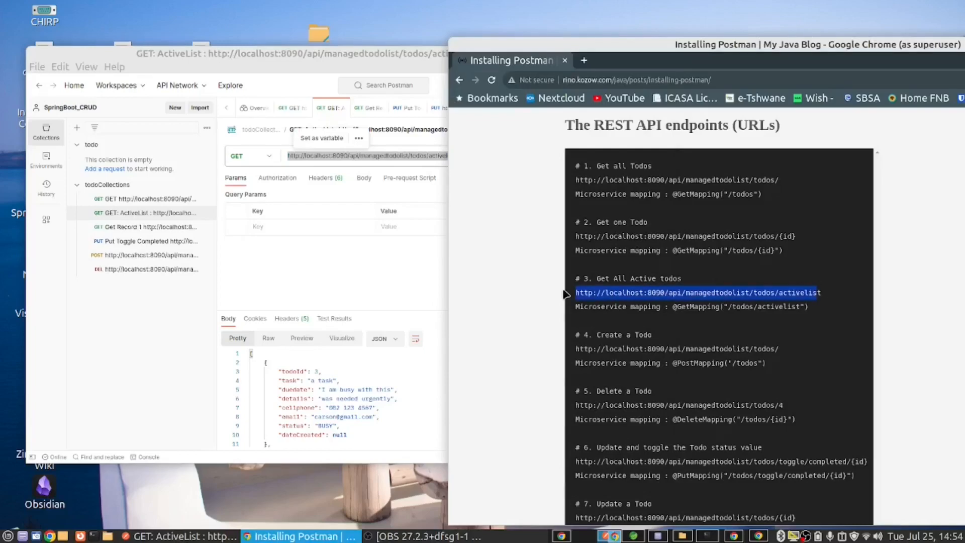
pyautogui.click(342, 156)
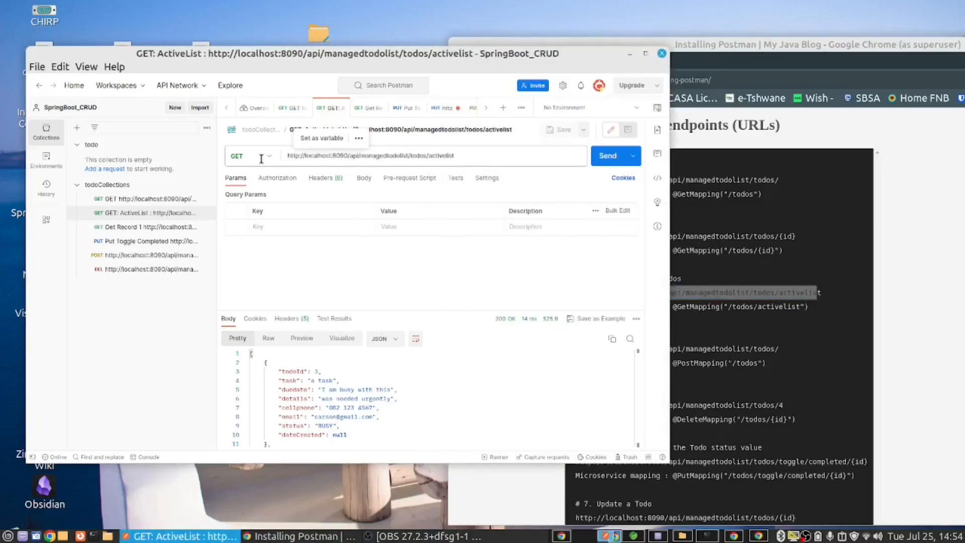
pyautogui.click(610, 160)
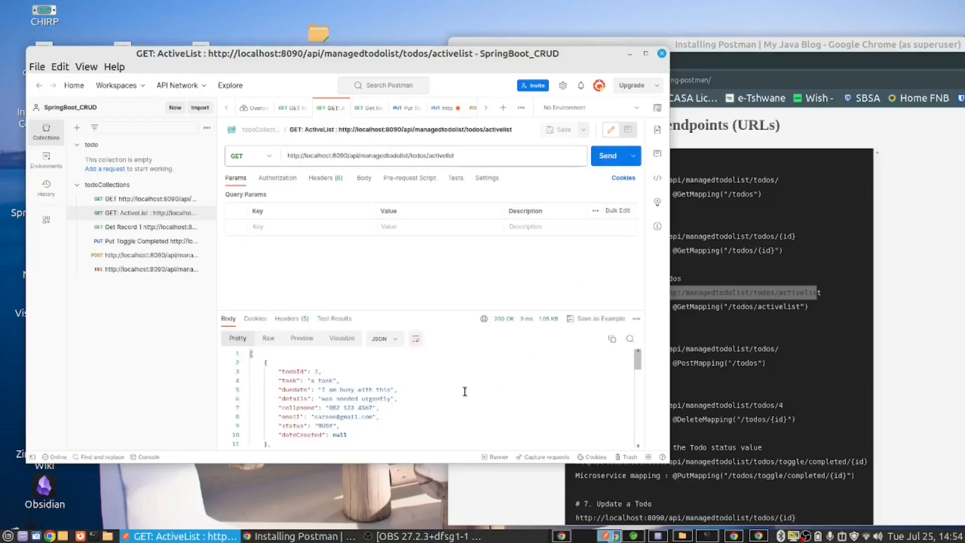
pyautogui.scroll(-6, 465, 391)
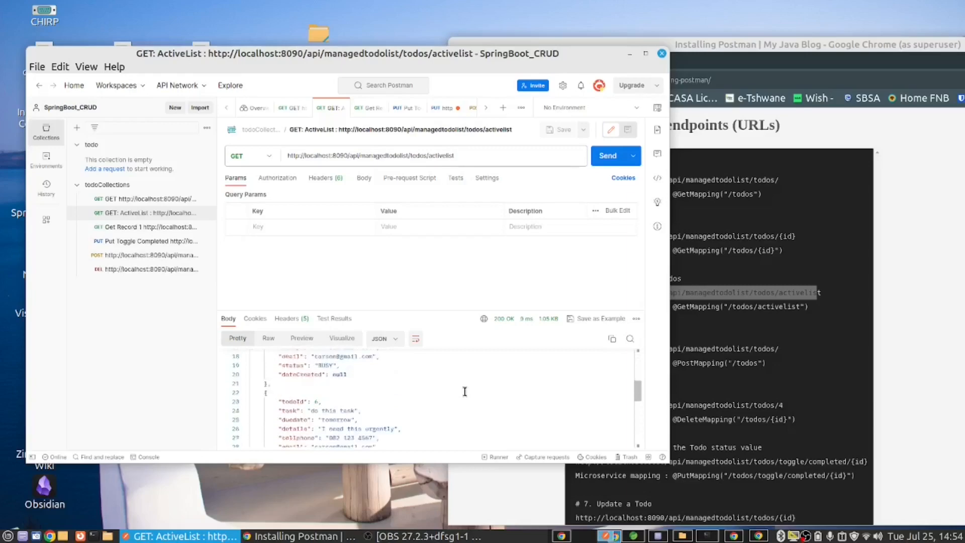
pyautogui.scroll(-4, 465, 392)
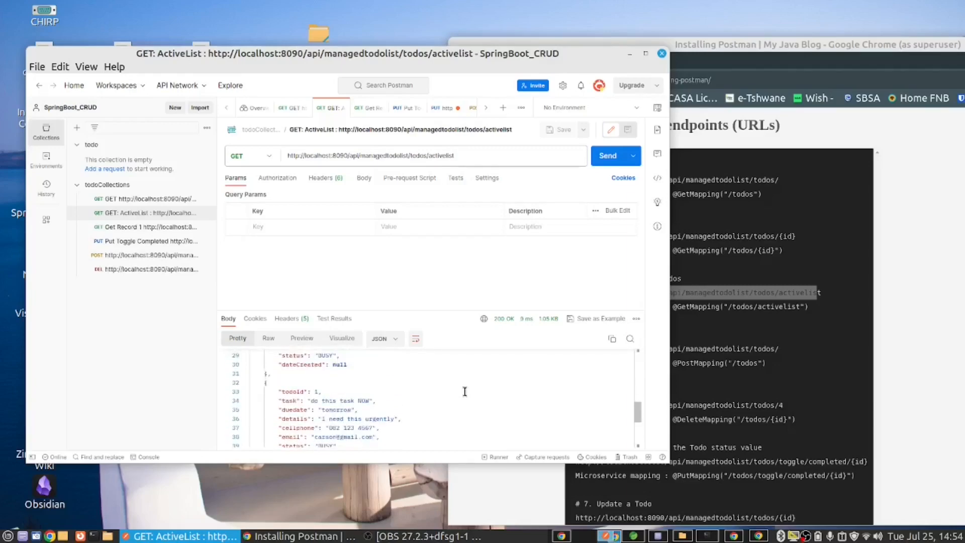
pyautogui.scroll(-2, 465, 391)
# Step: Consult the Create a Todo and Delete a Todo endpoints in Chrome, and check the method of the saved DELETE request in Postman
pyautogui.click(760, 333)
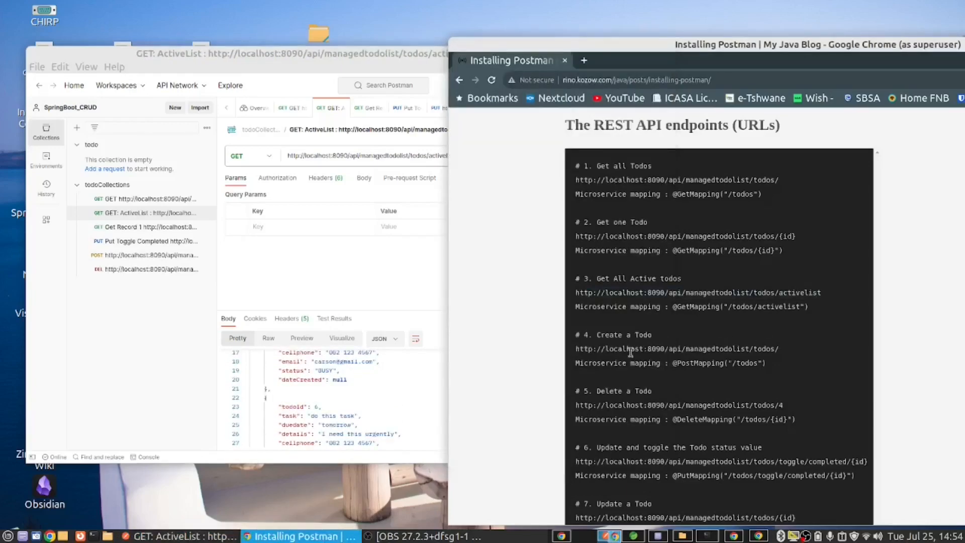
pyautogui.moveTo(576, 351); pyautogui.dragTo(783, 357)
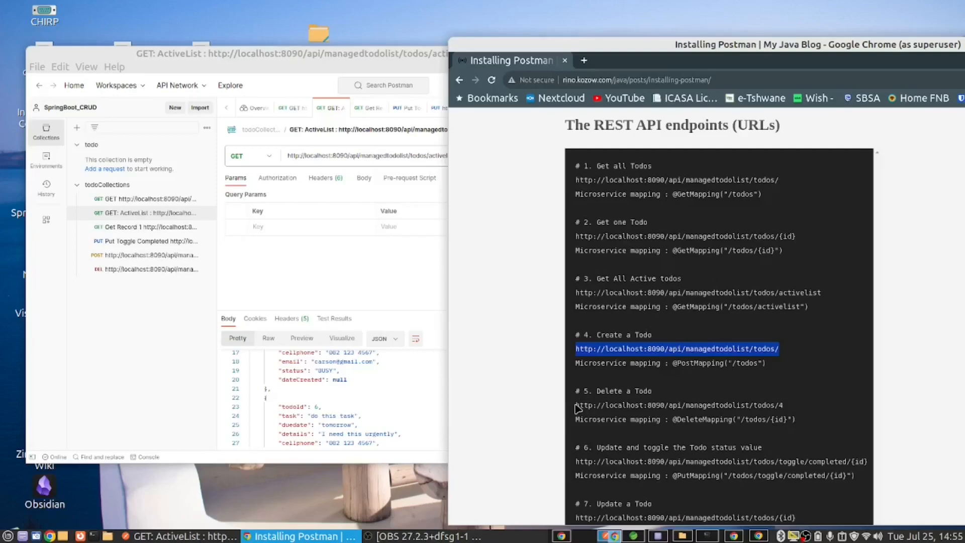
pyautogui.moveTo(577, 408); pyautogui.dragTo(791, 409)
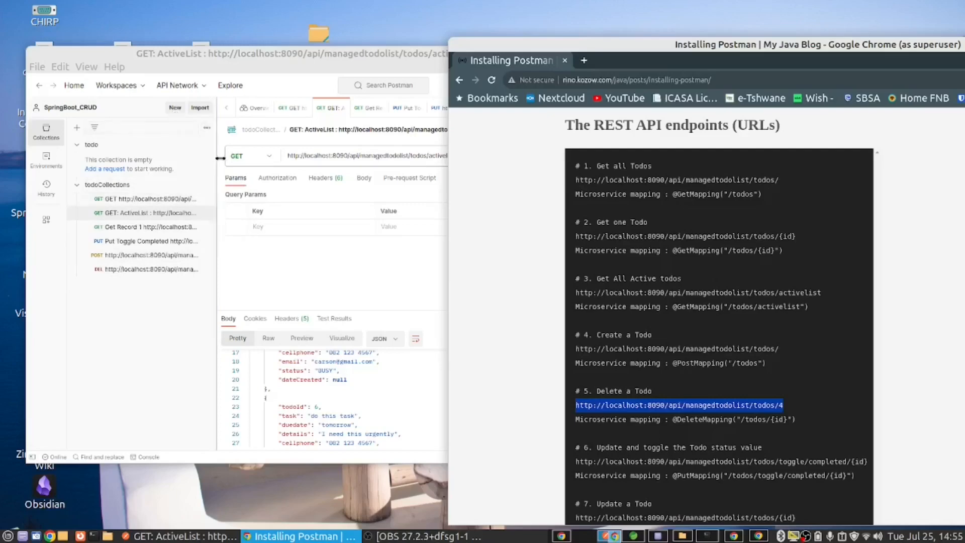
pyautogui.click(130, 268)
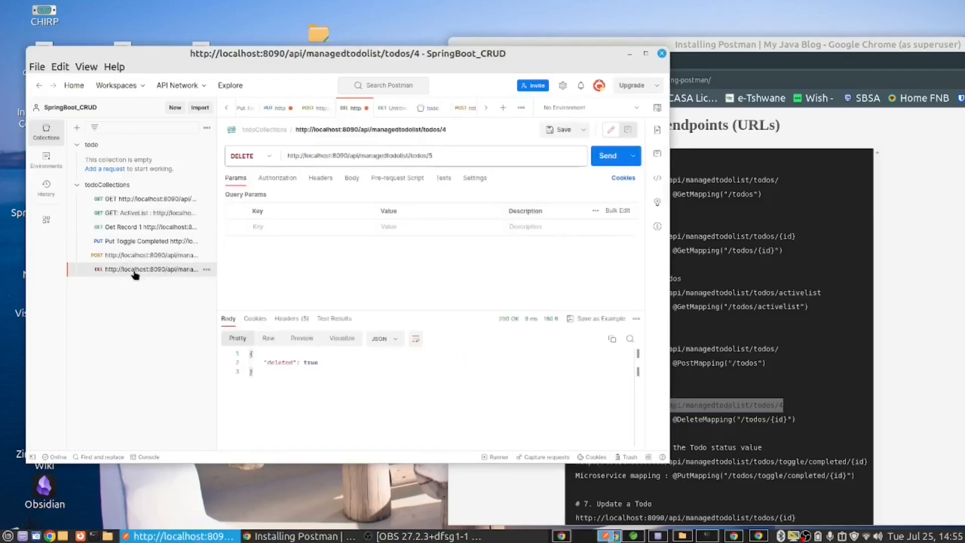
pyautogui.click(269, 157)
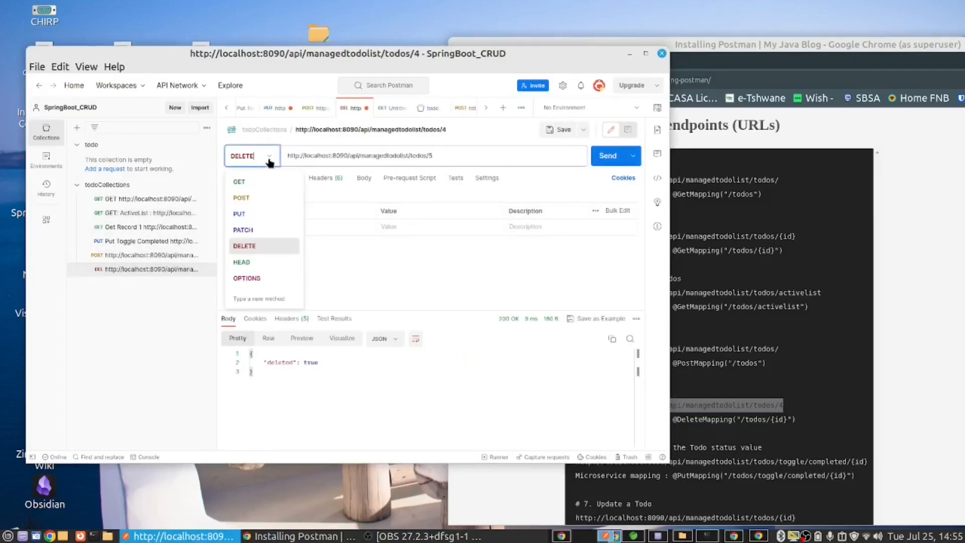
pyautogui.click(386, 265)
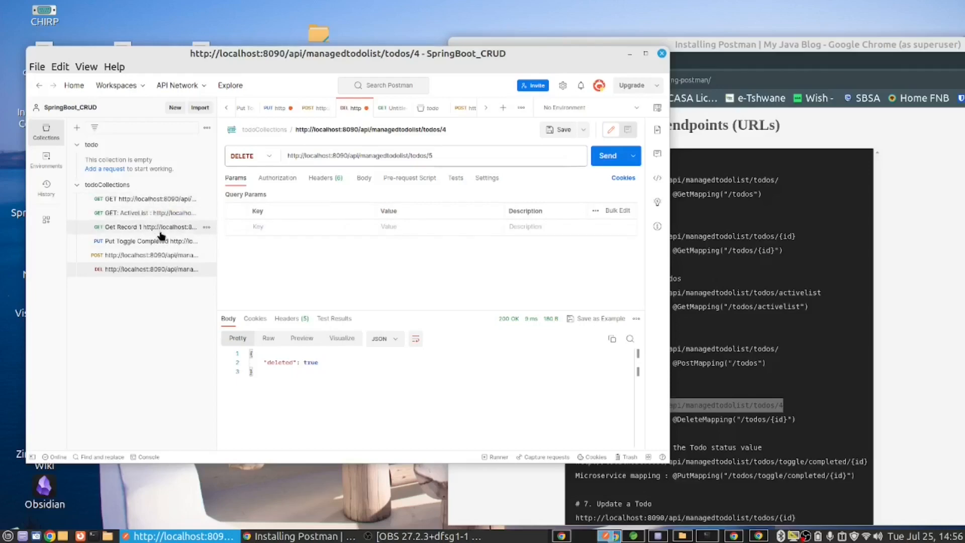
# Step: Look up a todoId in the GET all todos response, and send the DELETE request with its URL ending in todos/8
pyautogui.click(153, 201)
pyautogui.scroll(-3, 392, 367)
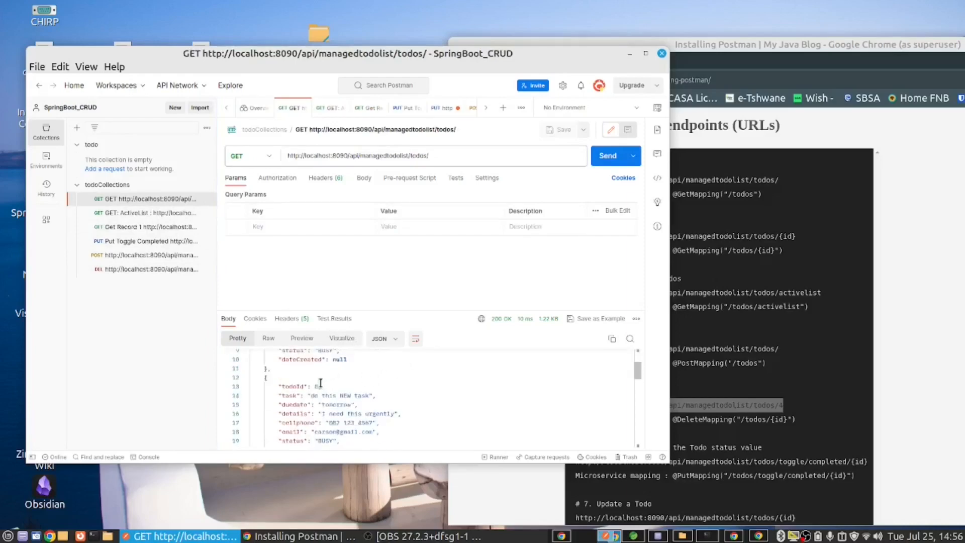
pyautogui.click(123, 270)
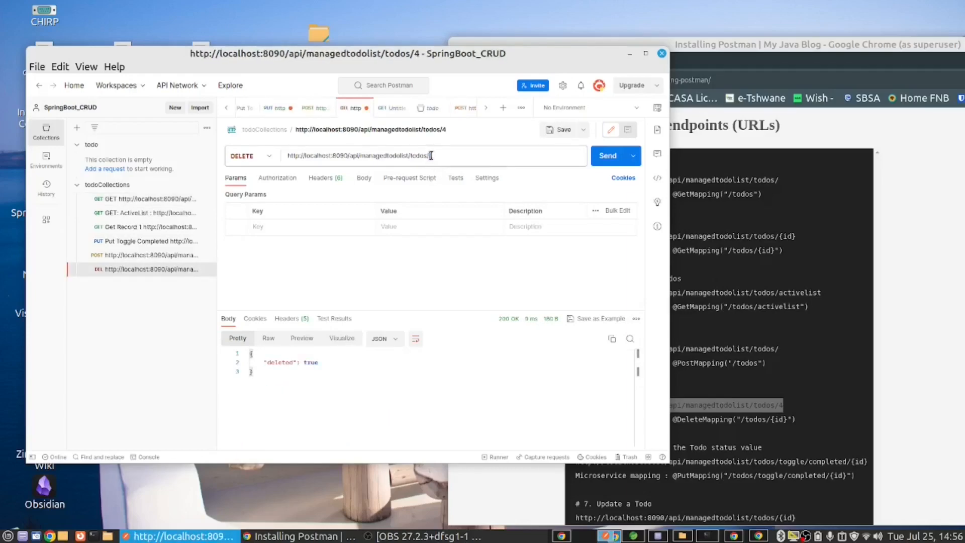
pyautogui.moveTo(435, 155); pyautogui.dragTo(438, 155)
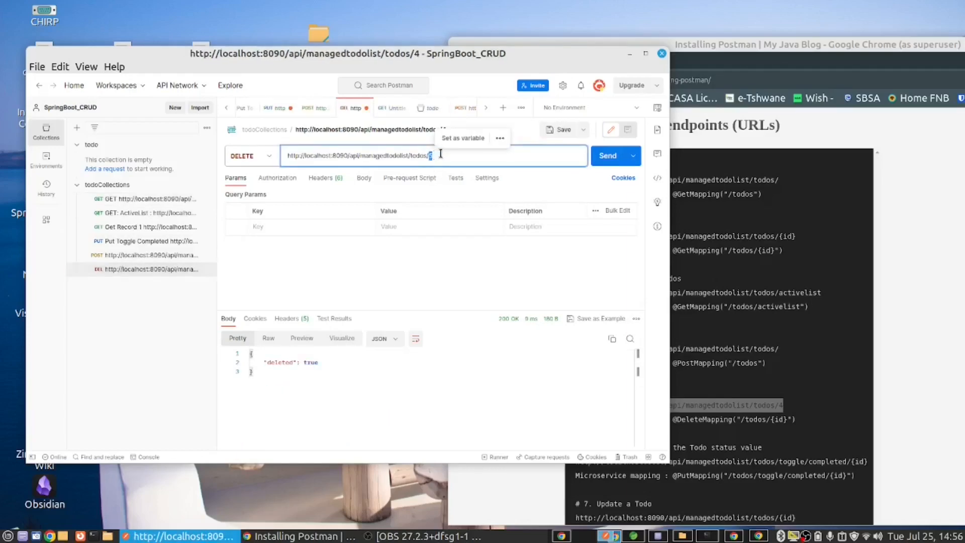
pyautogui.write('8')
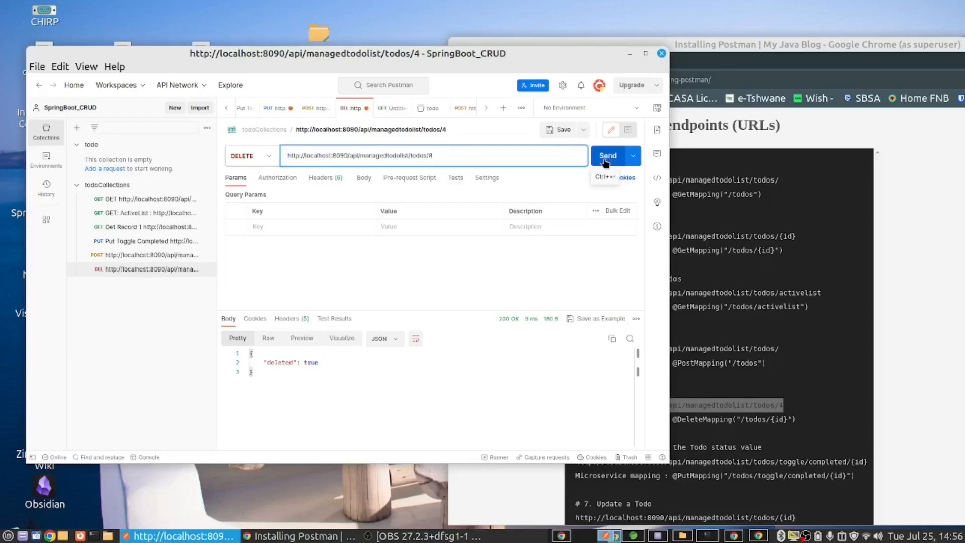
pyautogui.click(607, 164)
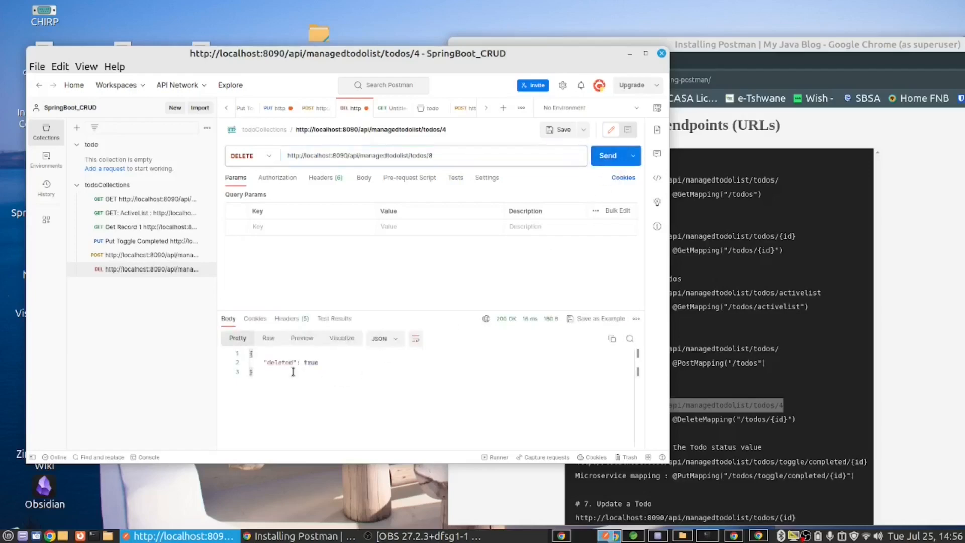
pyautogui.moveTo(264, 363); pyautogui.dragTo(329, 364)
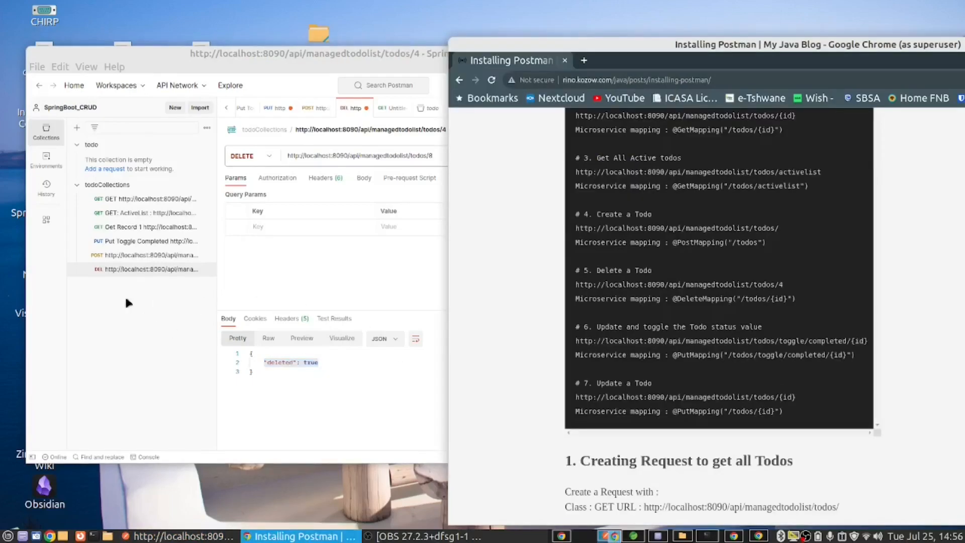
# Step: Consult the toggle status endpoint in Chrome, and send the saved Put Toggle Completed request for record 1 repeatedly in Postman, checking its status
pyautogui.moveTo(584, 327); pyautogui.dragTo(779, 330)
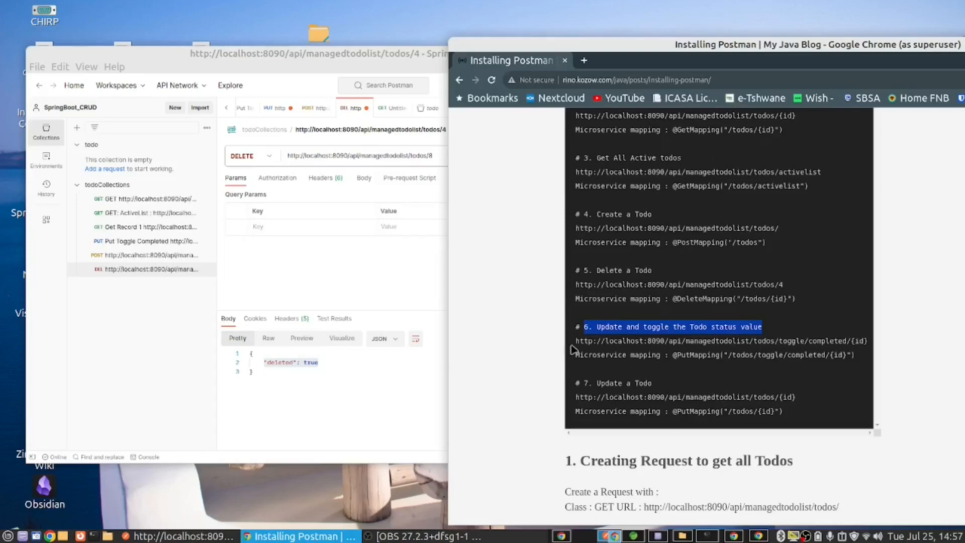
pyautogui.moveTo(576, 341); pyautogui.dragTo(856, 344)
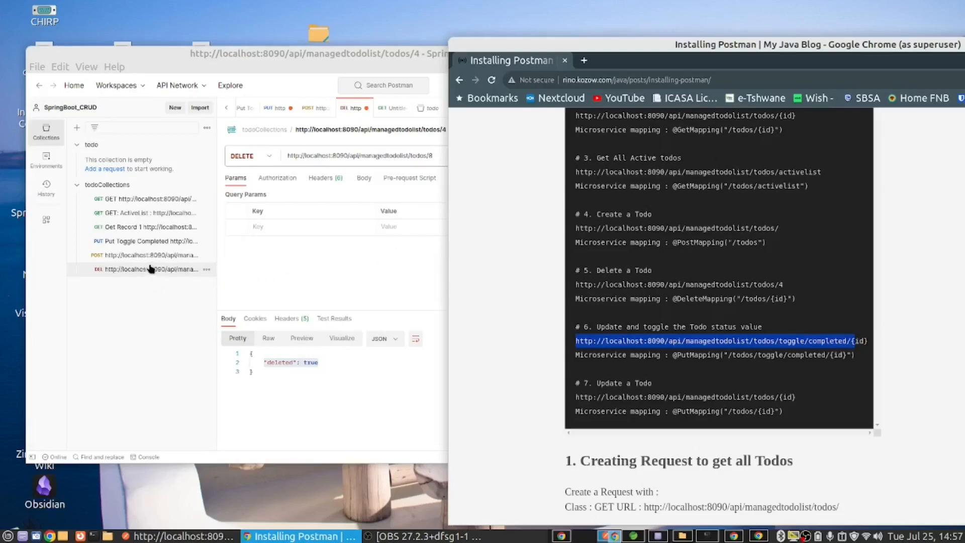
pyautogui.click(151, 242)
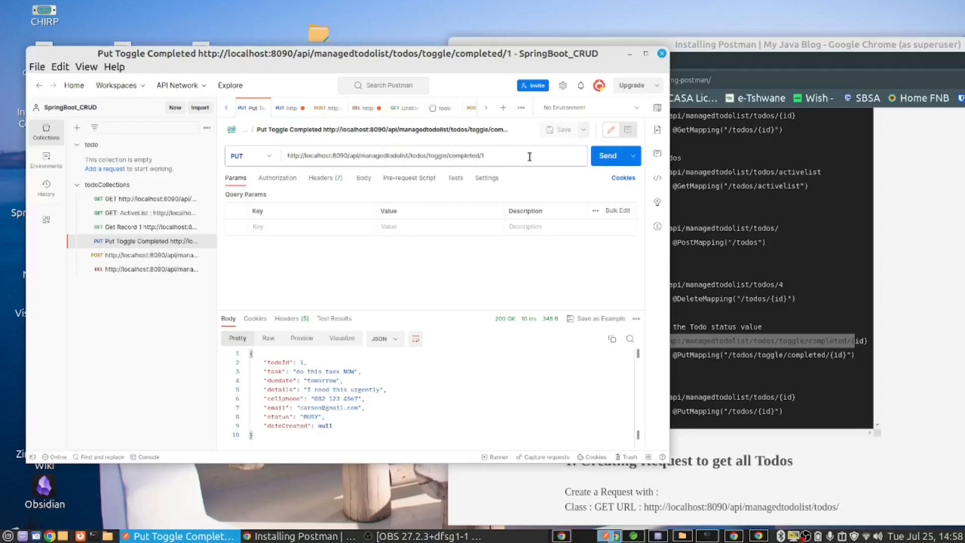
pyautogui.click(608, 157)
pyautogui.doubleClick(321, 417)
pyautogui.click(606, 156)
pyautogui.click(606, 156)
# Step: Examine the Update a Todo endpoint and the section on creating its PUT request, including headers and JSON body, in the blog post in Chrome
pyautogui.click(701, 372)
pyautogui.scroll(-2, 704, 375)
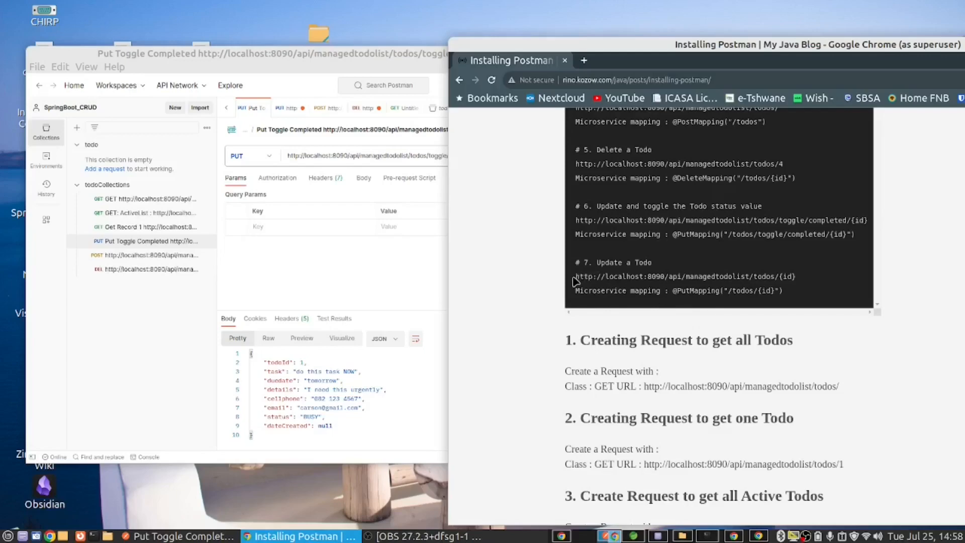
pyautogui.moveTo(576, 276); pyautogui.dragTo(777, 297)
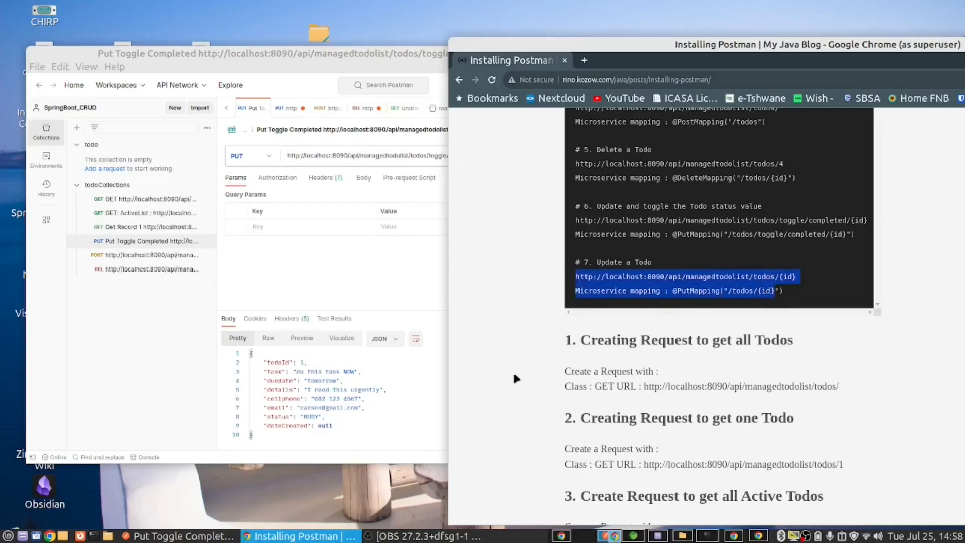
pyautogui.scroll(-6, 518, 362)
pyautogui.scroll(1, 483, 332)
pyautogui.scroll(-10, 481, 327)
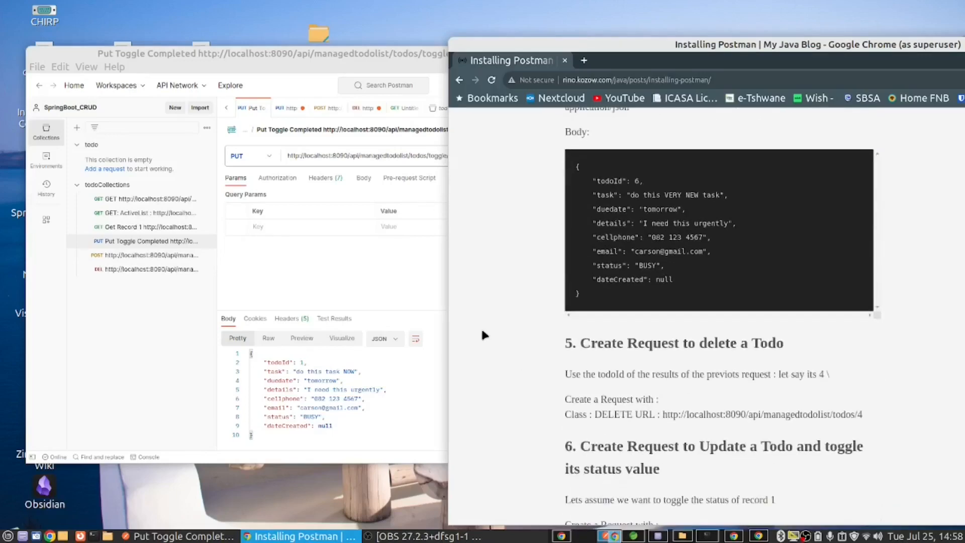
pyautogui.scroll(-5, 516, 362)
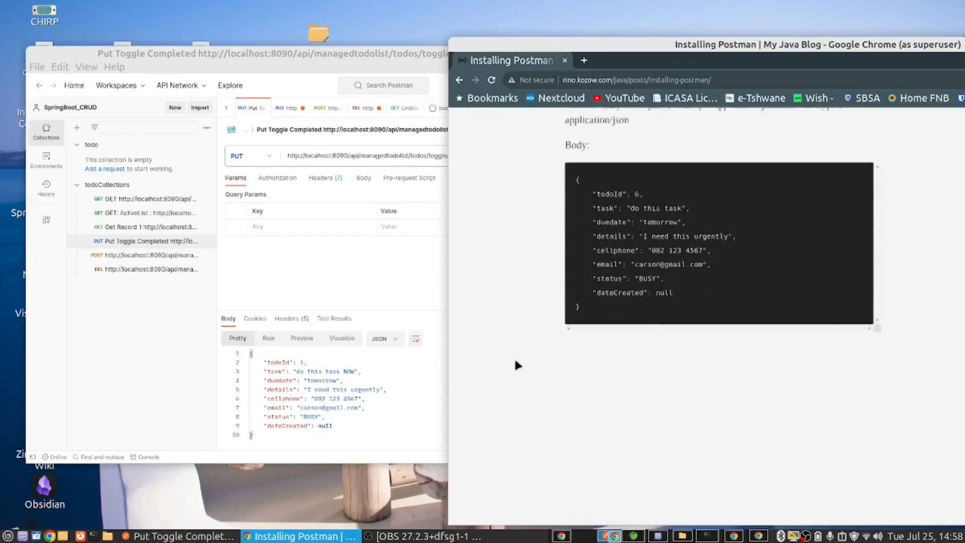
pyautogui.scroll(6, 515, 362)
pyautogui.scroll(-1, 563, 190)
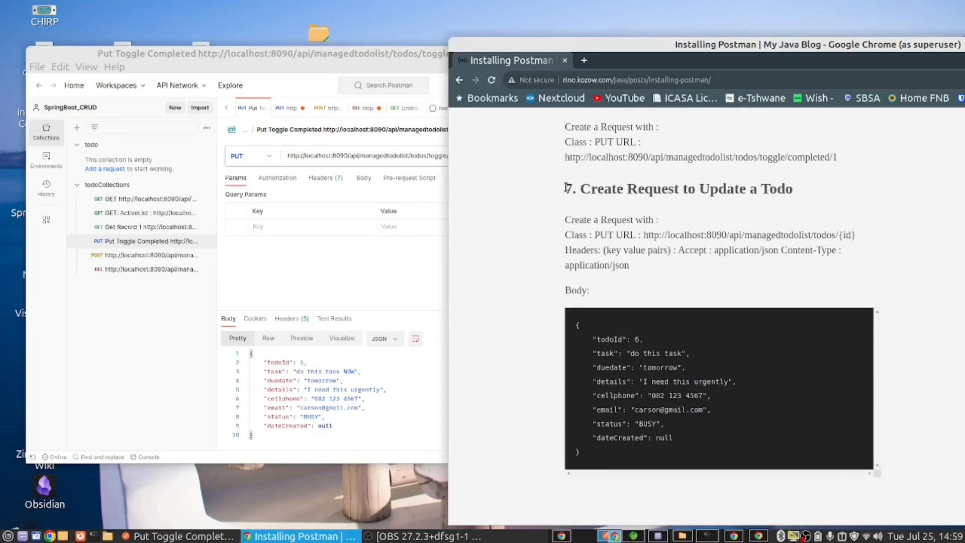
pyautogui.moveTo(567, 187); pyautogui.dragTo(585, 484)
pyautogui.click(582, 481)
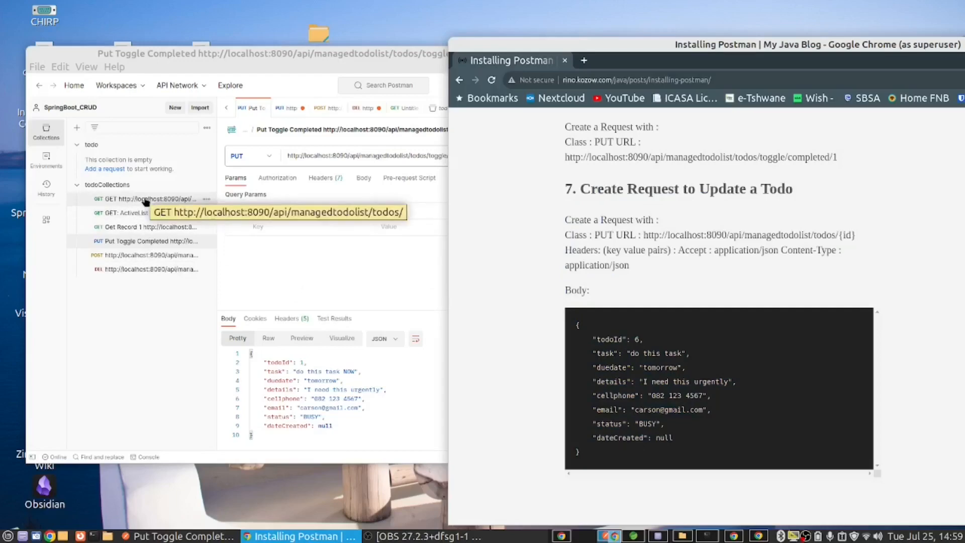
# Step: Send the saved Get Record 1 request in Postman to inspect the record, and return to the blog post in Chrome
pyautogui.click(151, 227)
pyautogui.click(608, 155)
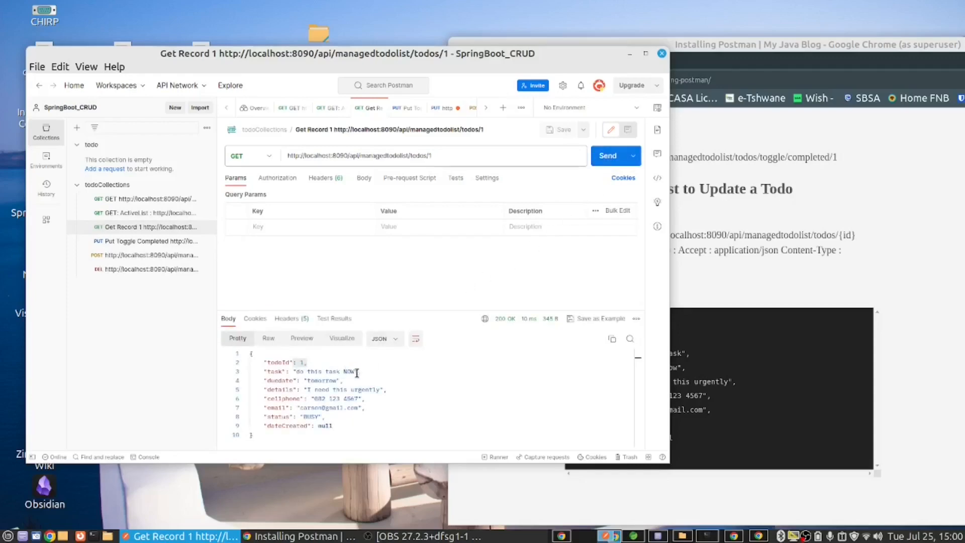
pyautogui.click(673, 275)
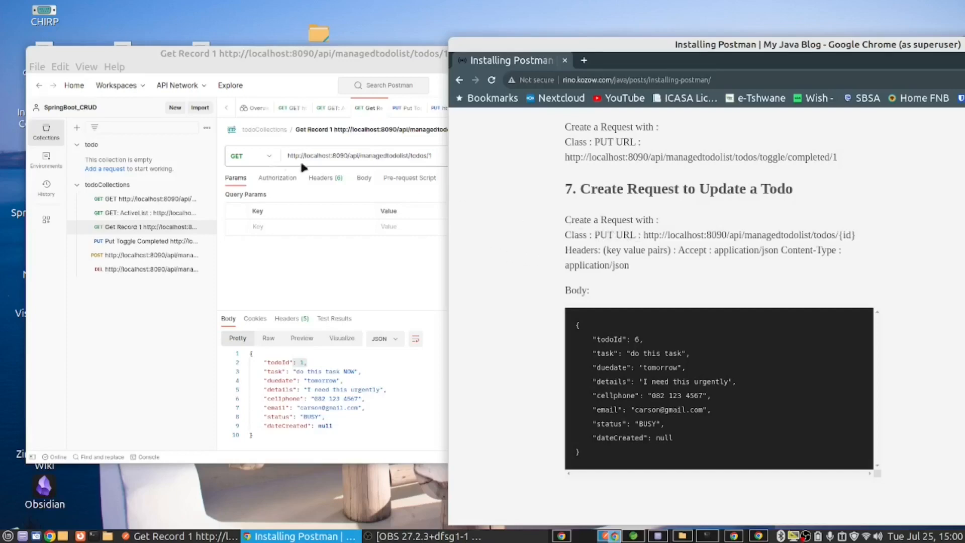
# Step: Create a new HTTP request in Postman with the PUT method, and switch to the Update a Todo section of the blog post in Chrome
pyautogui.click(175, 109)
pyautogui.click(176, 109)
pyautogui.click(253, 196)
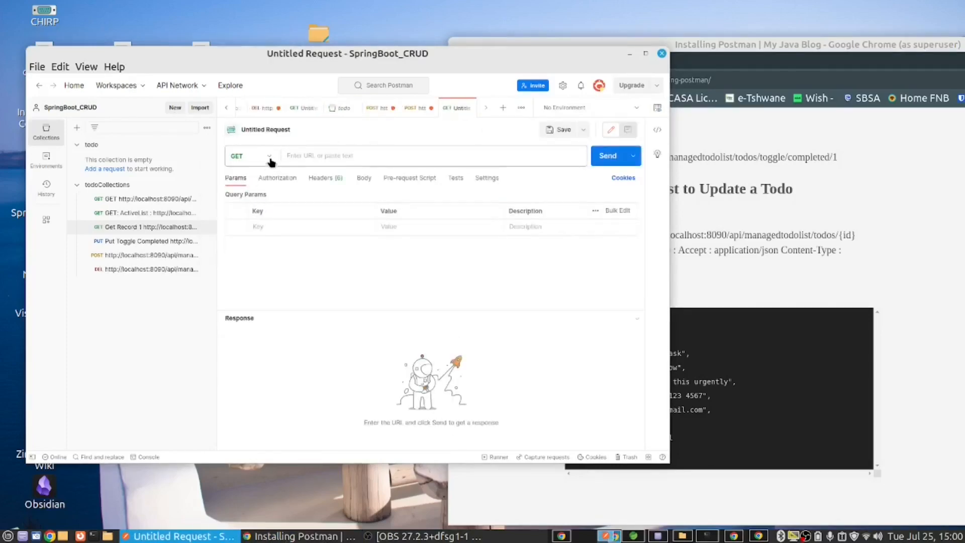
pyautogui.click(270, 161)
pyautogui.click(246, 213)
pyautogui.click(761, 285)
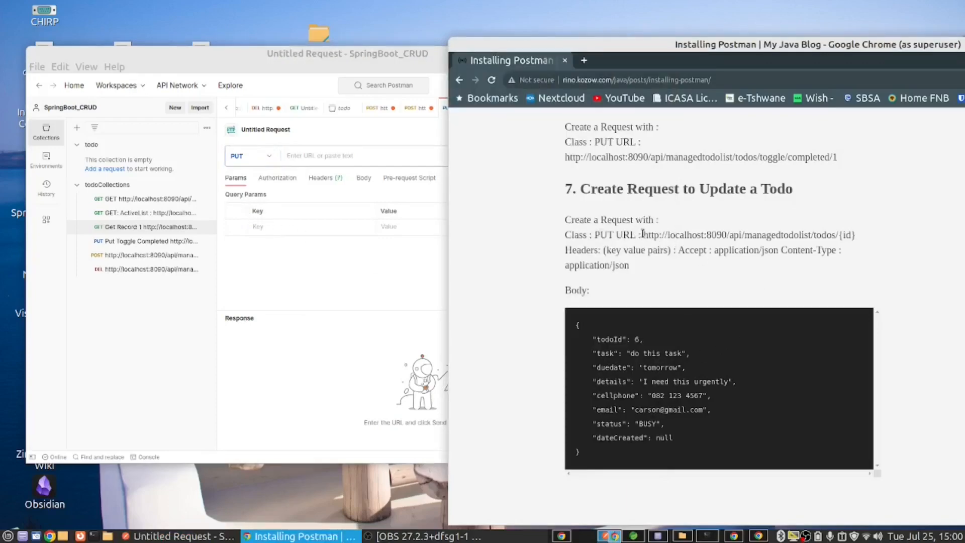
pyautogui.moveTo(643, 234); pyautogui.dragTo(839, 234)
pyautogui.hotkey('ctrl', 'c')
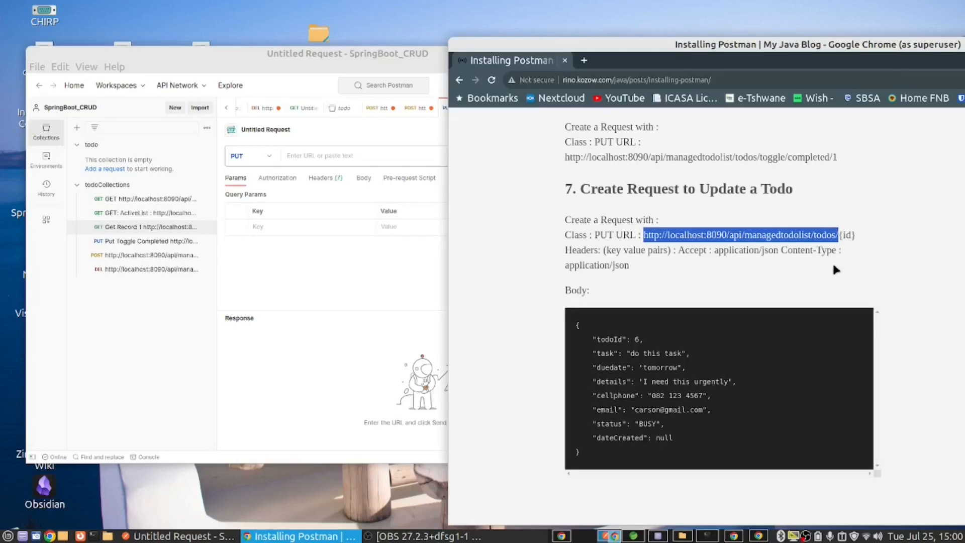
pyautogui.click(355, 157)
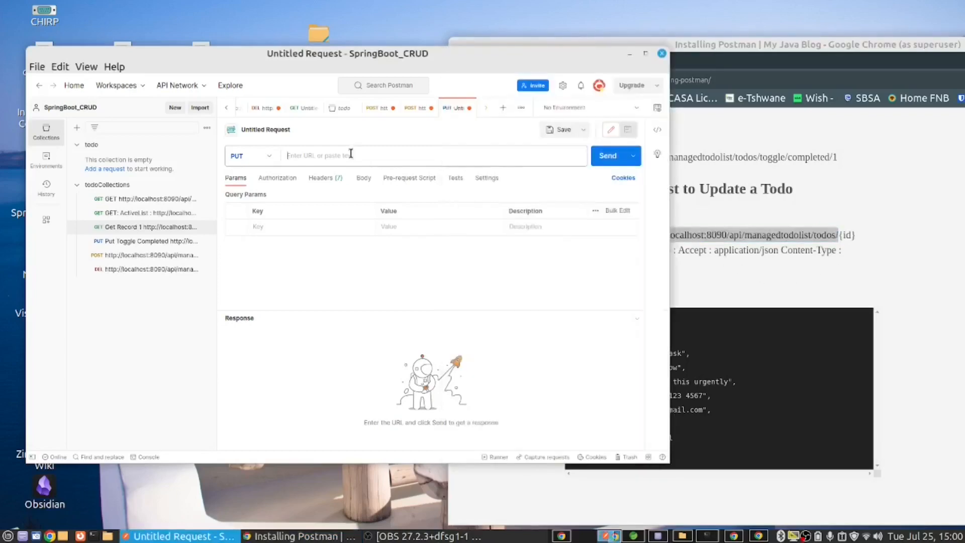
pyautogui.hotkey('ctrl', 'v')
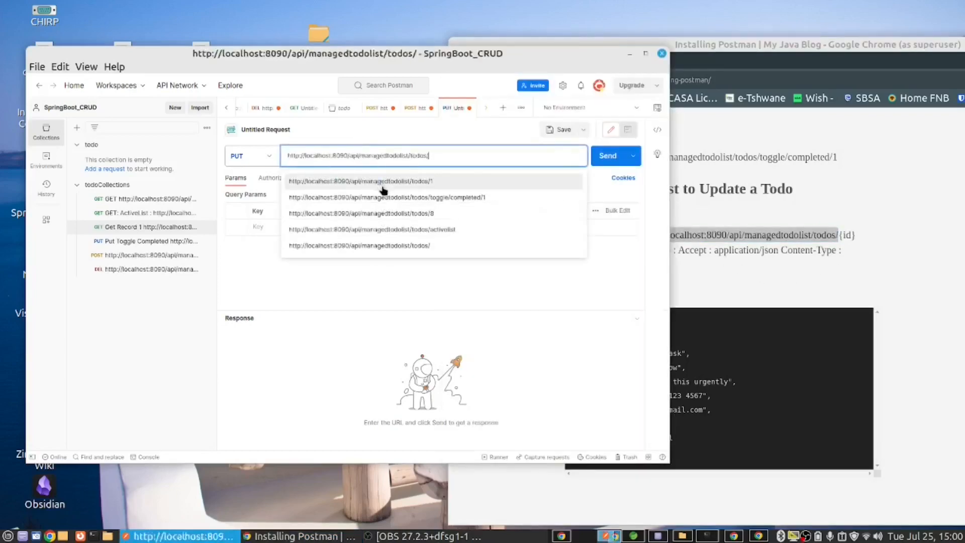
pyautogui.write('1')
# Step: Consult the required headers in the blog post in Chrome, and add Accept and Content-Type header keys to the PUT request in Postman
pyautogui.click(771, 275)
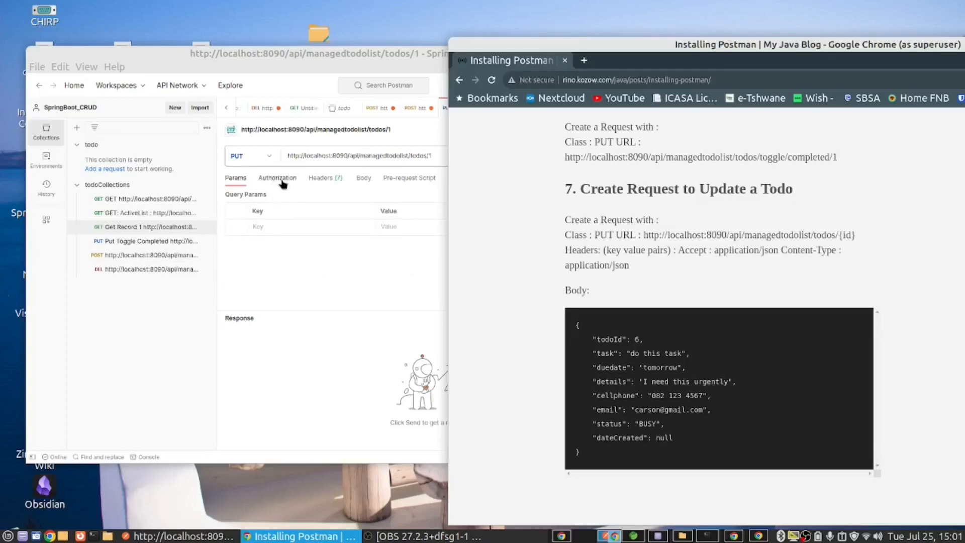
pyautogui.click(322, 184)
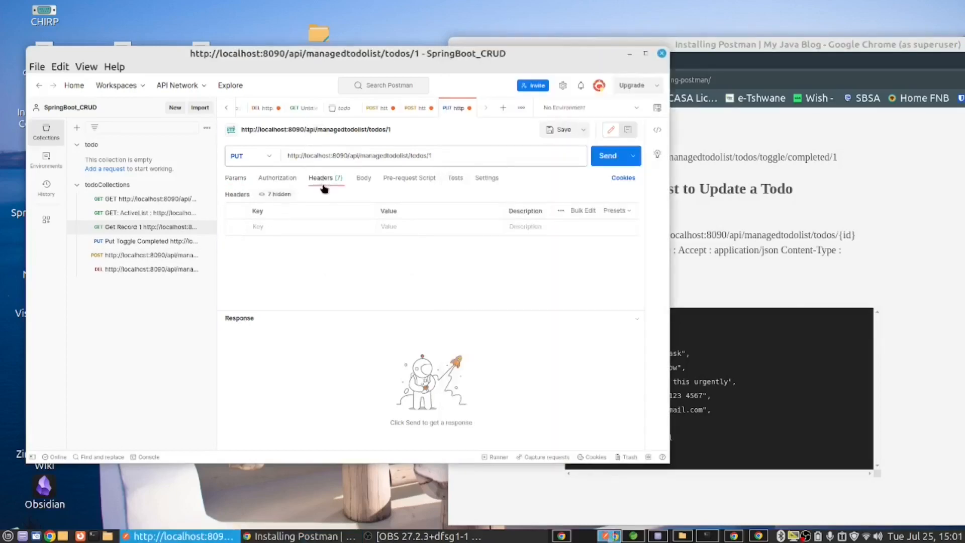
pyautogui.click(274, 226)
pyautogui.write('A')
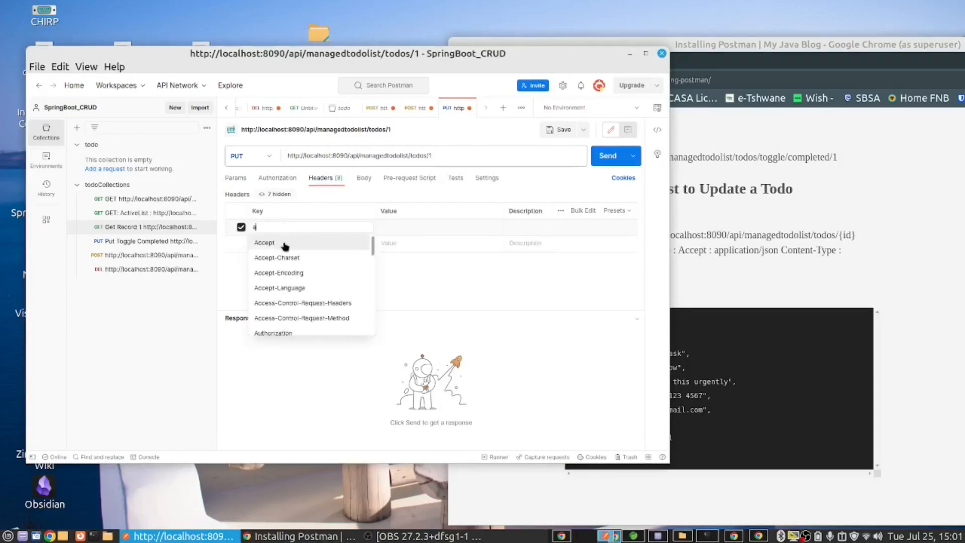
pyautogui.click(284, 241)
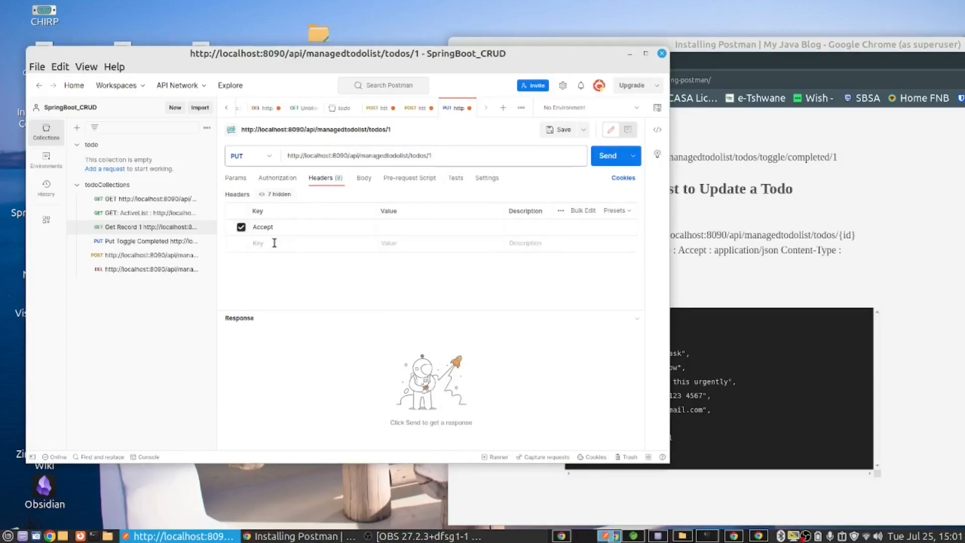
pyautogui.click(275, 244)
pyautogui.write('c')
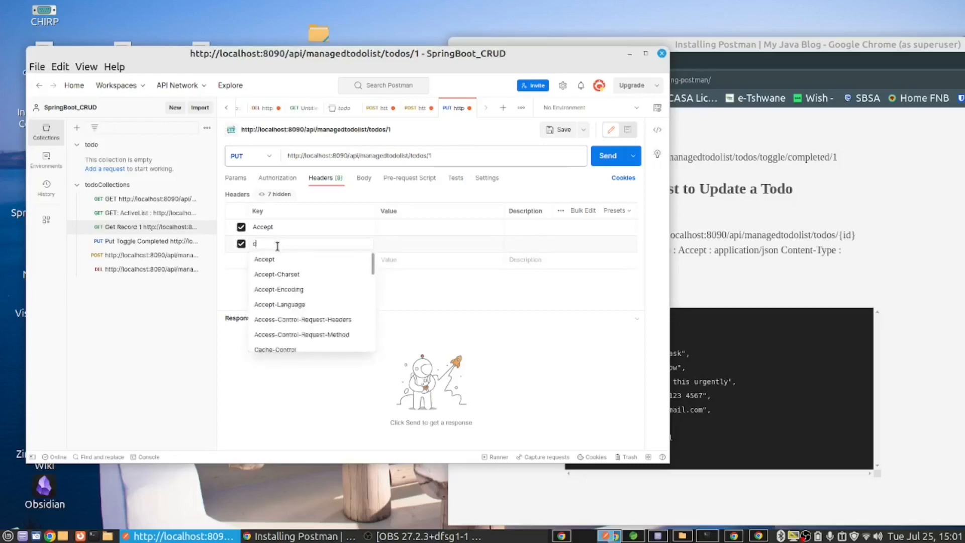
pyautogui.scroll(-1, 316, 287)
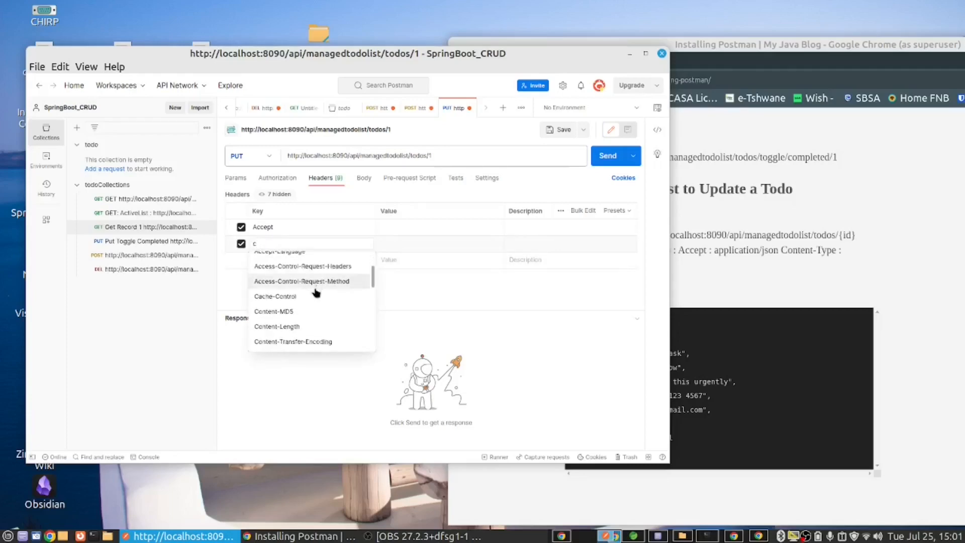
pyautogui.scroll(-1, 315, 285)
pyautogui.click(284, 303)
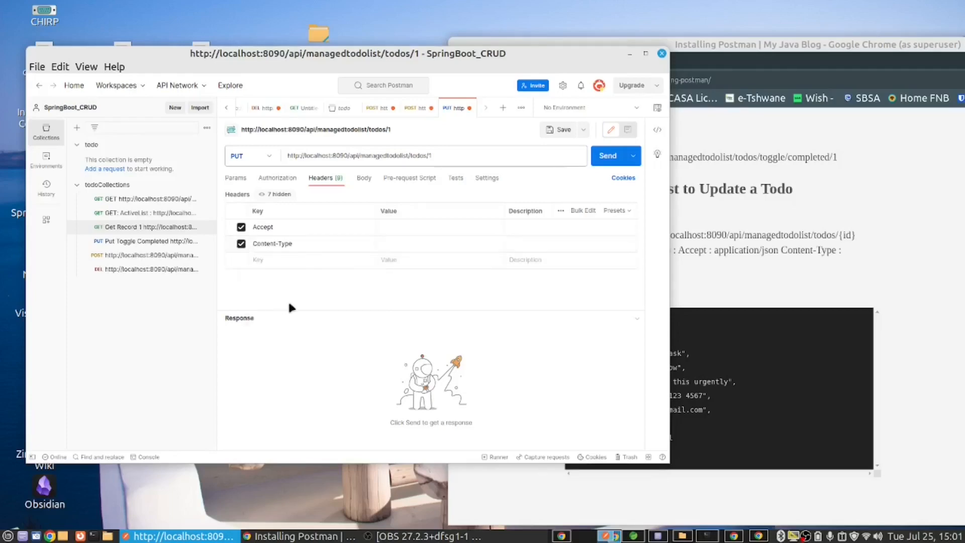
# Step: Set the values of both the Accept and Content-Type headers to application/json
pyautogui.click(402, 230)
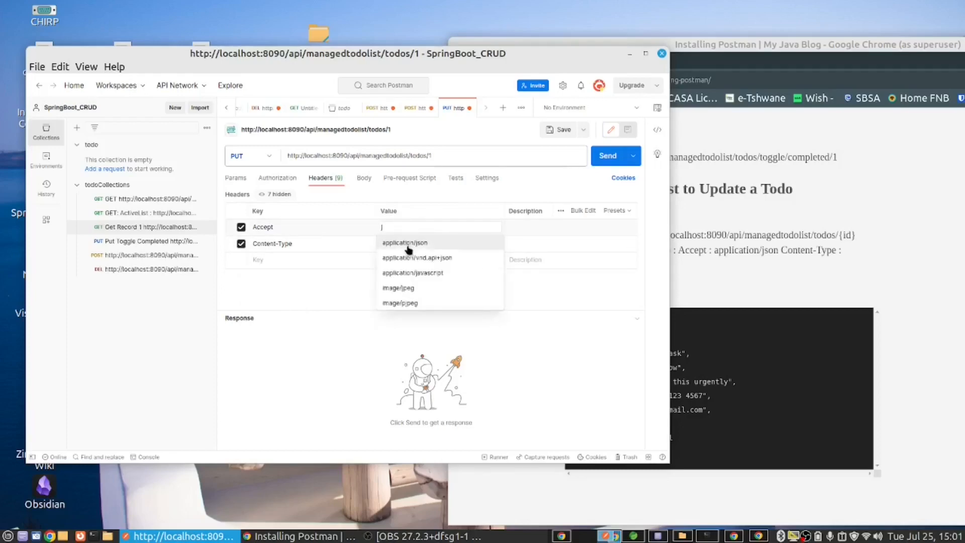
pyautogui.click(405, 246)
pyautogui.click(406, 247)
pyautogui.write('j')
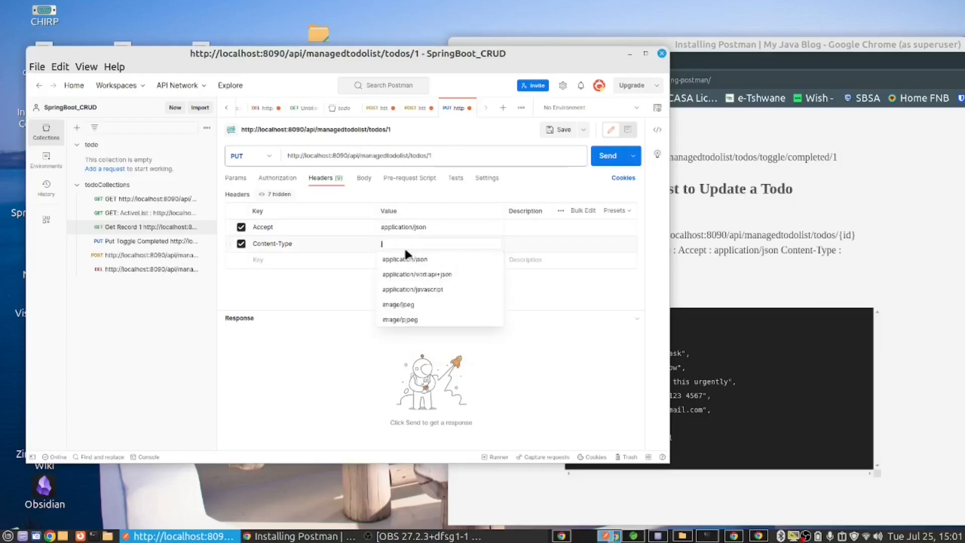
pyautogui.click(409, 260)
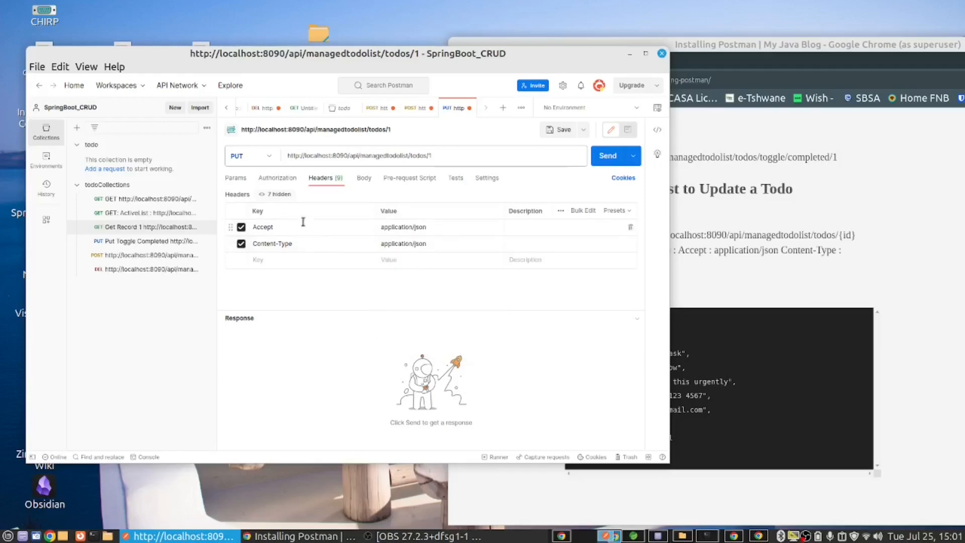
# Step: Set the request body to raw JSON, and paste in the sample todo JSON copied from the blog post in Chrome
pyautogui.click(368, 188)
pyautogui.click(396, 196)
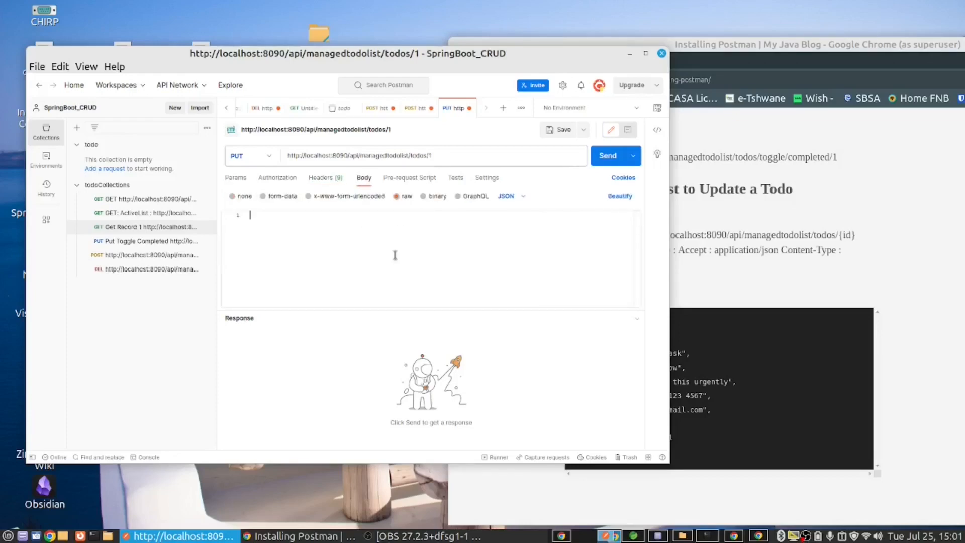
pyautogui.hotkey('alt', 'Tab')
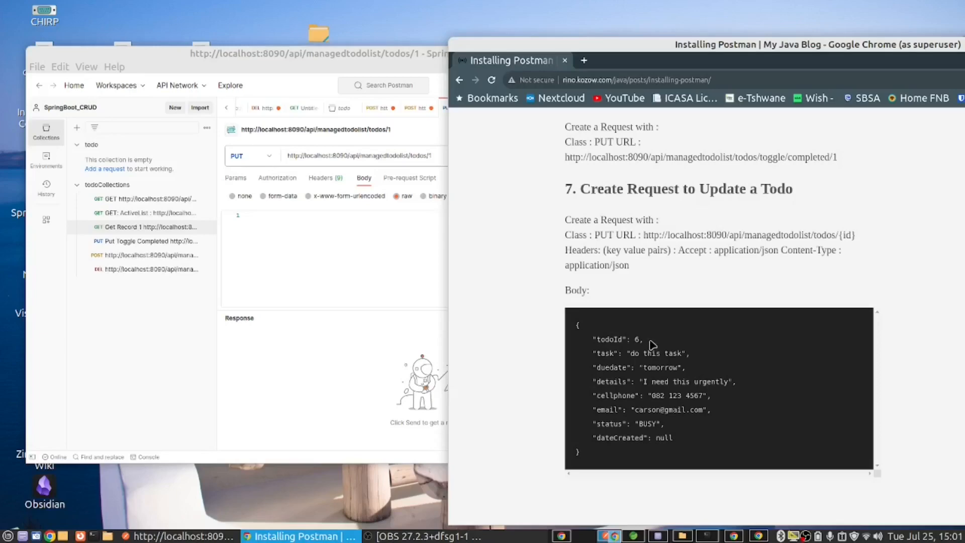
pyautogui.moveTo(645, 340); pyautogui.dragTo(548, 337)
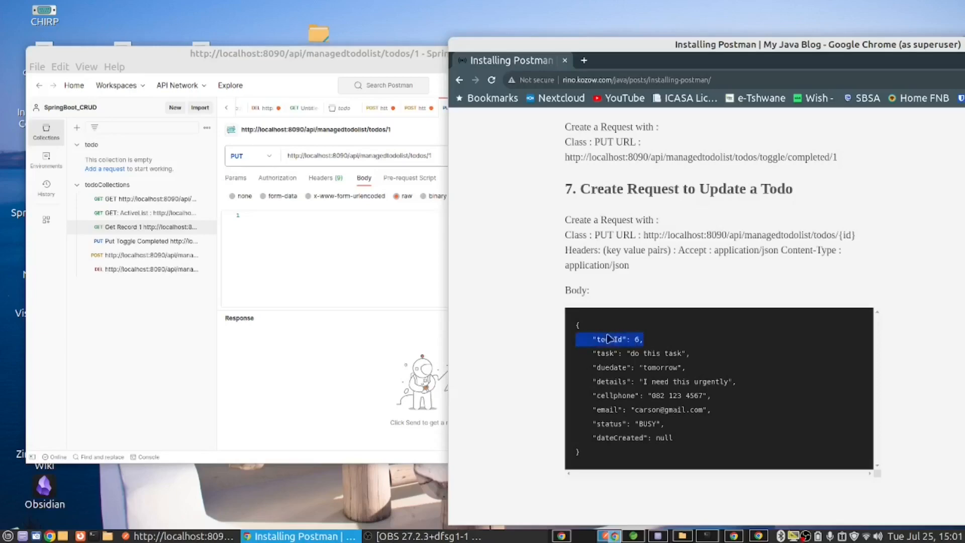
pyautogui.click(578, 325)
pyautogui.moveTo(577, 325); pyautogui.dragTo(614, 455)
pyautogui.hotkey('ctrl', 'c')
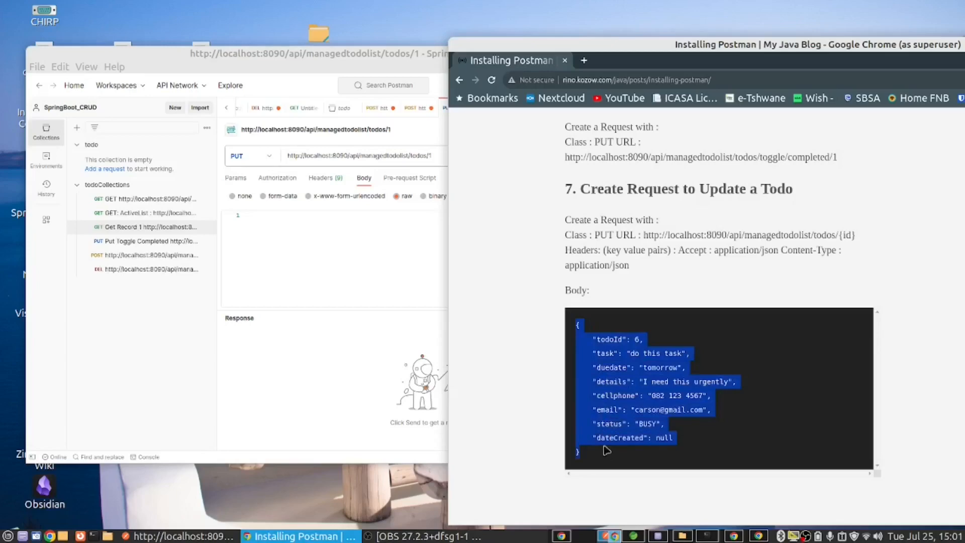
pyautogui.click(261, 243)
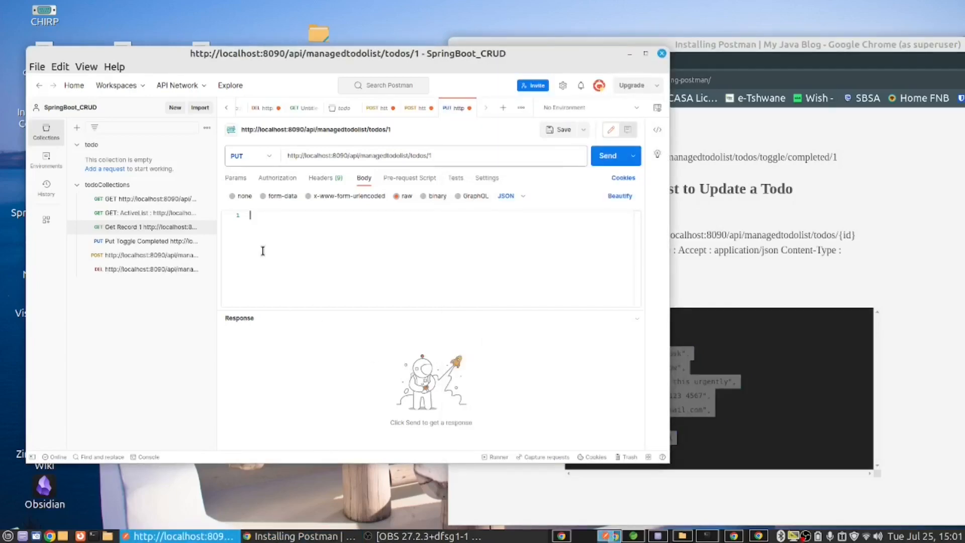
pyautogui.hotkey('ctrl', 'v')
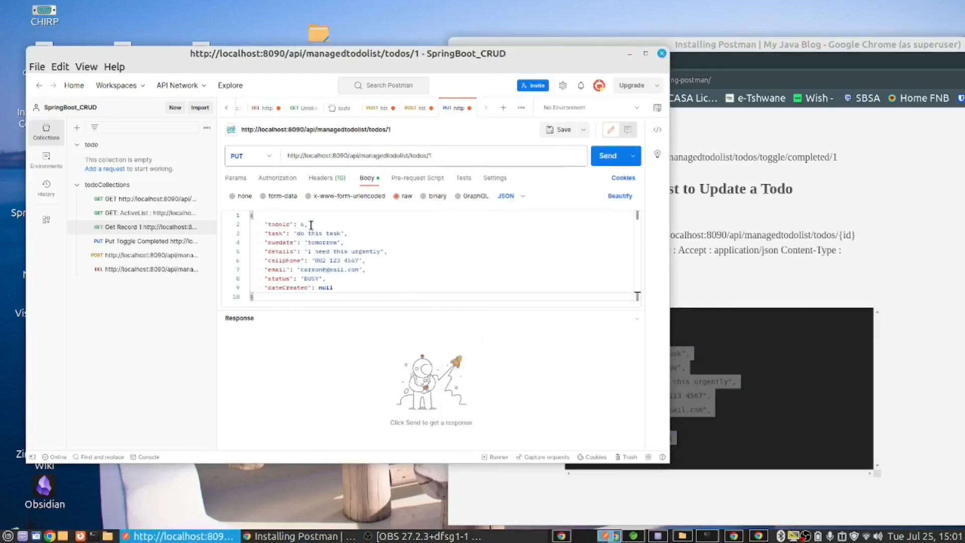
# Step: Remove the todoId line from the JSON body of the PUT request
pyautogui.moveTo(307, 225); pyautogui.dragTo(243, 231)
pyautogui.press('BackSpace')
pyautogui.press('BackSpace')
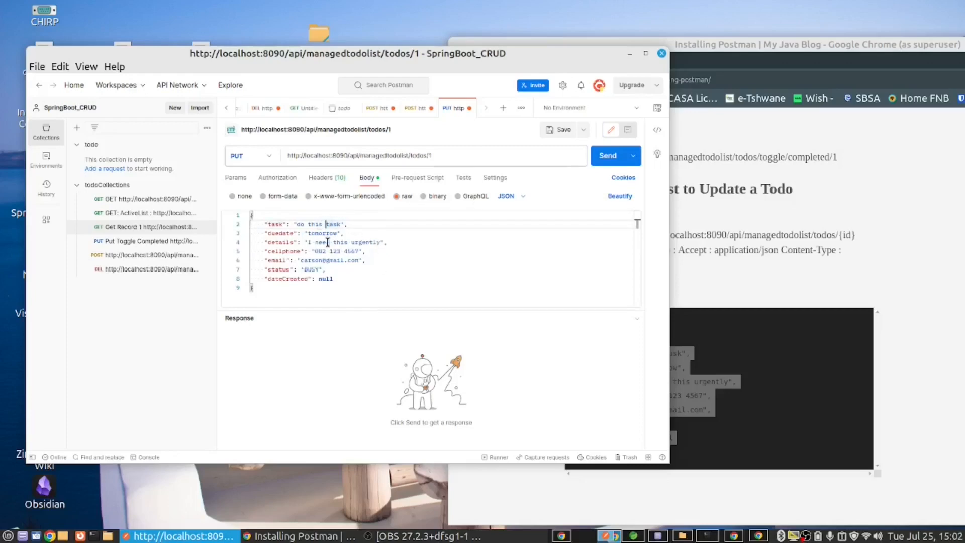
# Step: Change the task value in the JSON body to "do this IMPORTANT task" and send the PUT request
pyautogui.write('IMPORTANT')
pyautogui.click(605, 158)
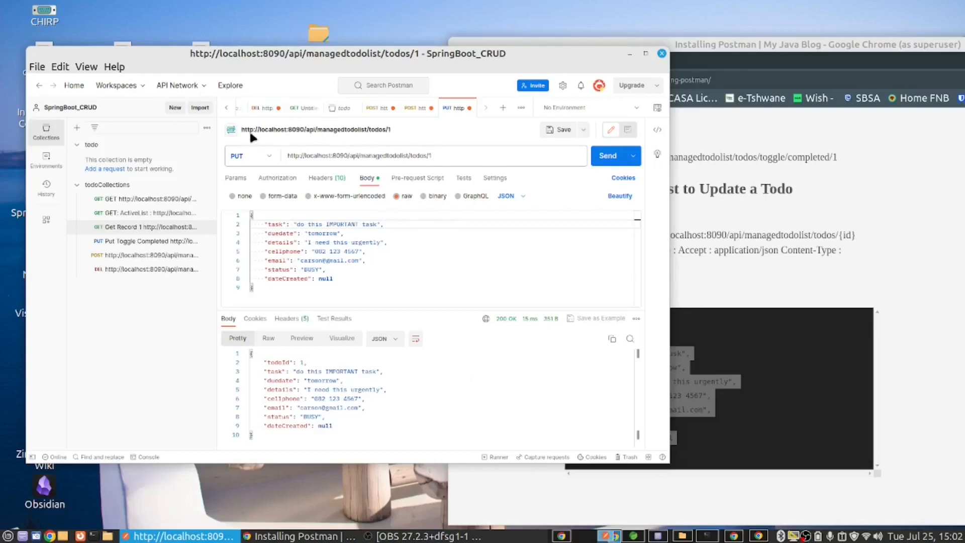
pyautogui.click(564, 129)
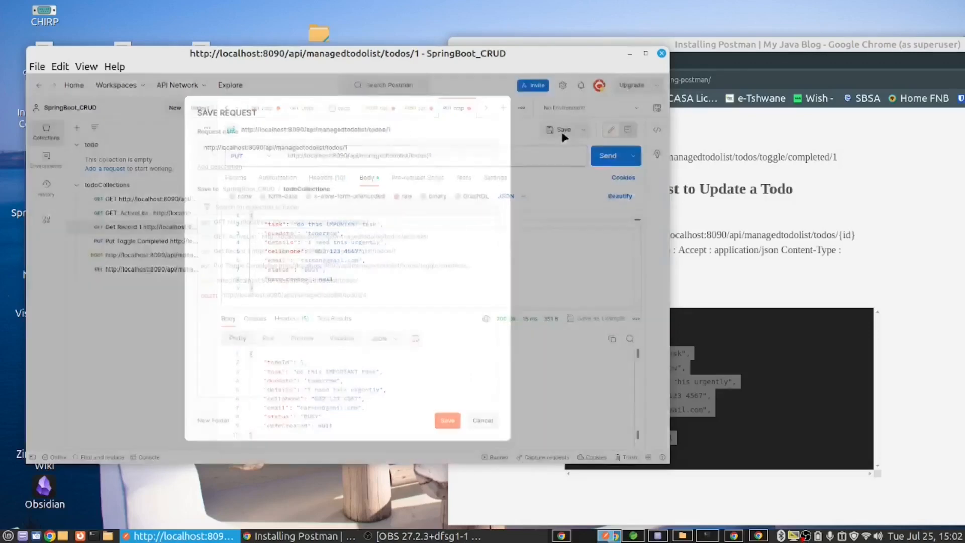
pyautogui.click(201, 146)
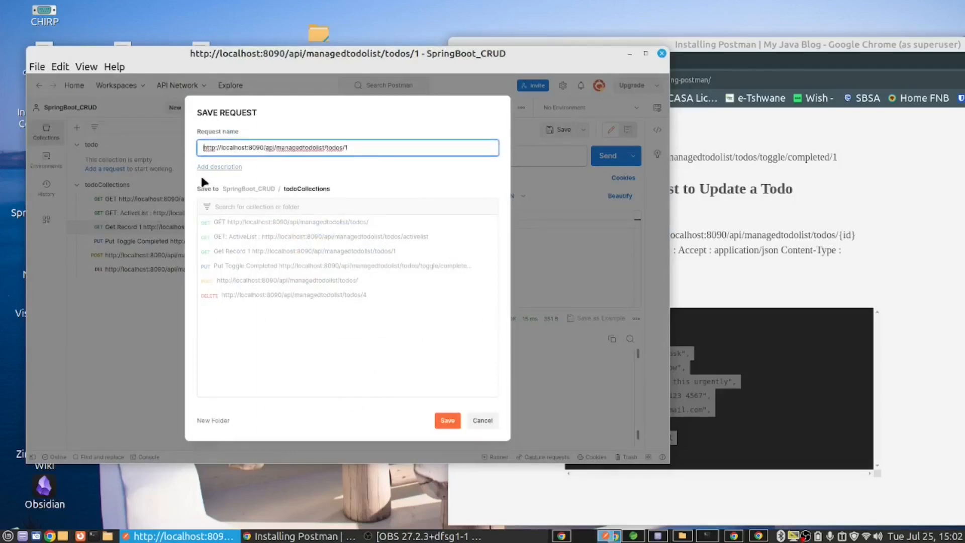
pyautogui.write('PUT ')
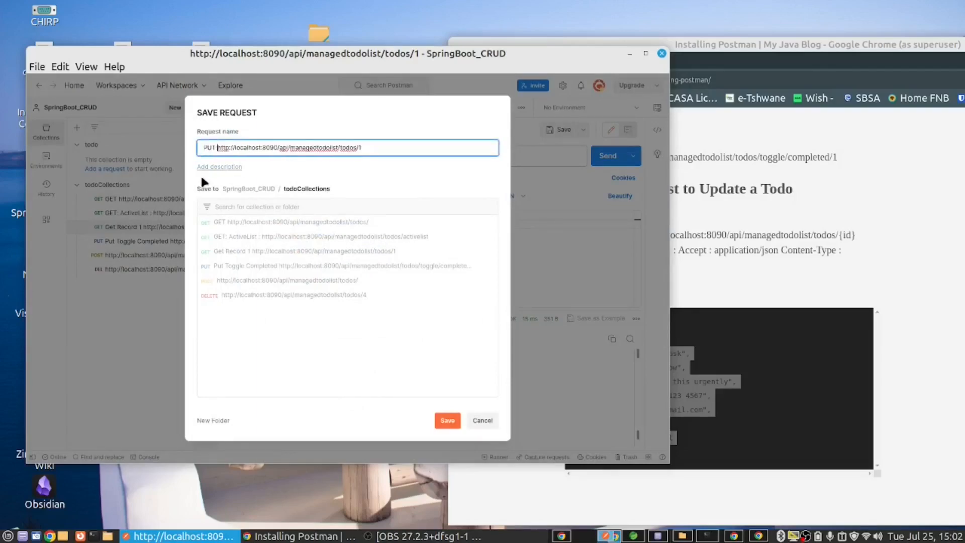
pyautogui.write('Upd')
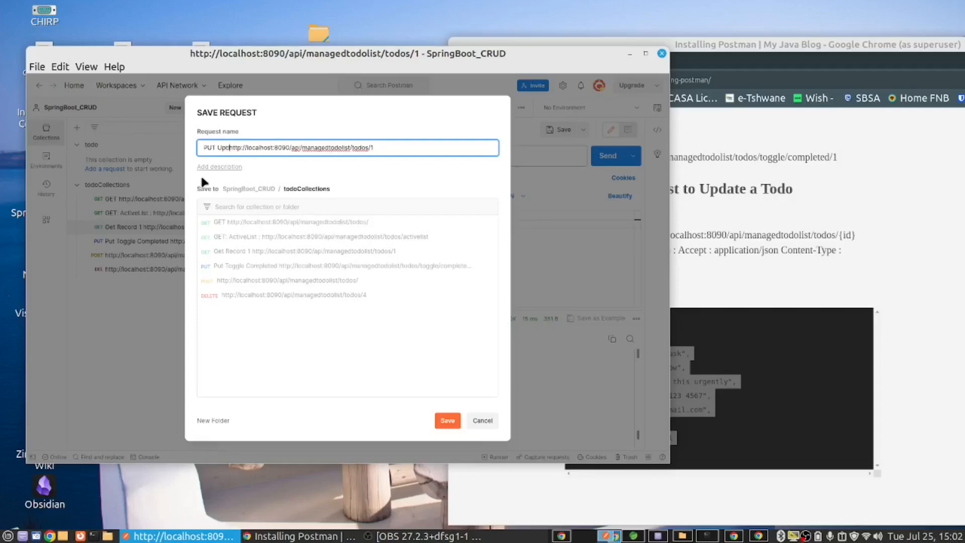
pyautogui.write('ate')
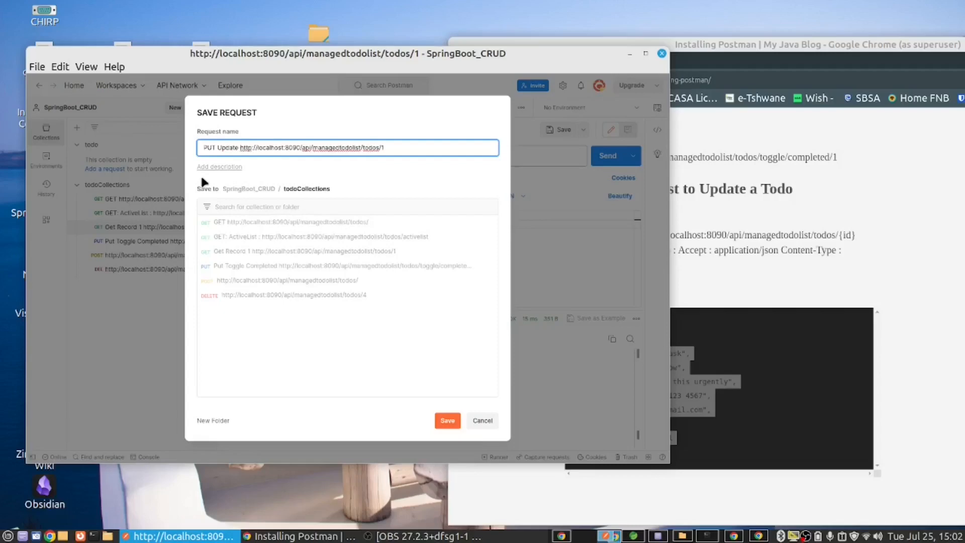
pyautogui.click(446, 421)
# Step: Send the saved Get Record 1 request to check the record's task text, and return to the end of the blog post in Chrome
pyautogui.click(155, 228)
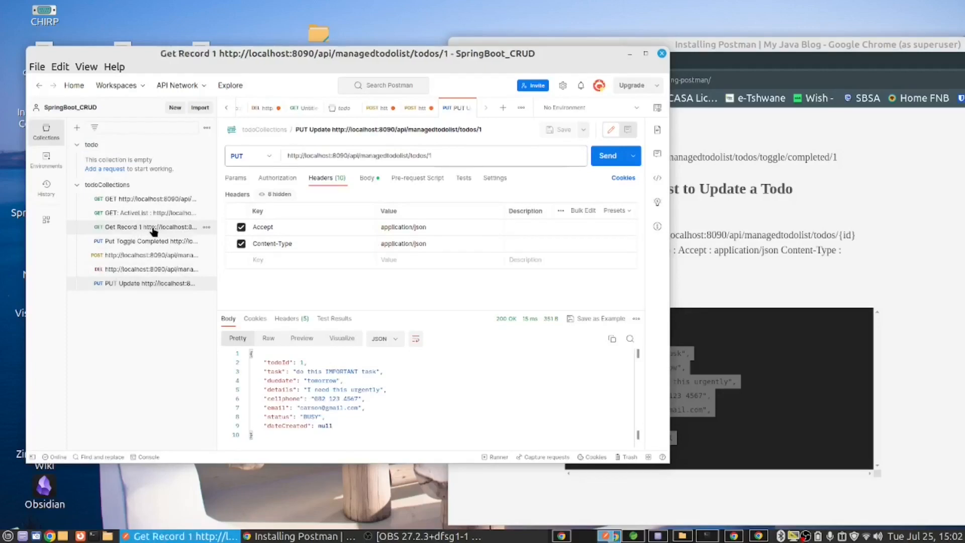
pyautogui.moveTo(339, 369); pyautogui.dragTo(358, 372)
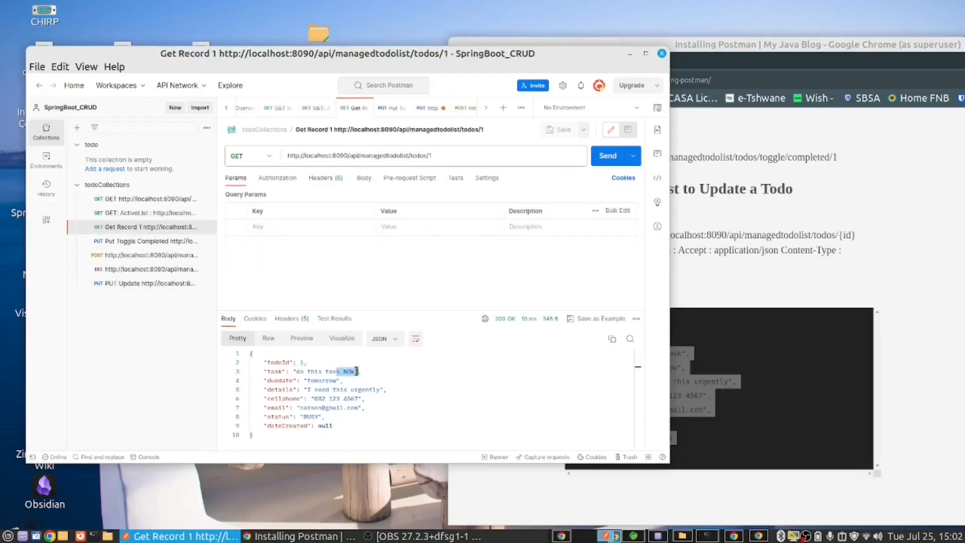
pyautogui.click(608, 157)
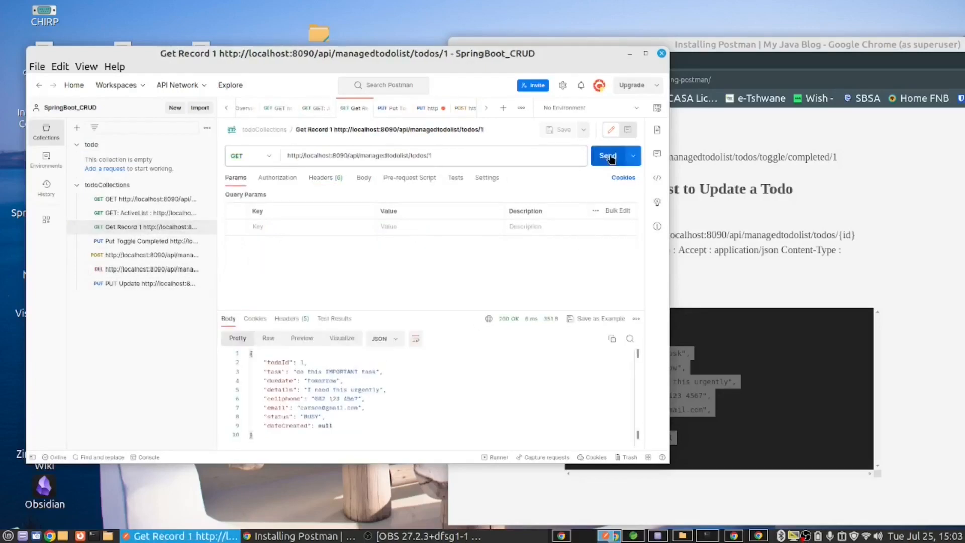
pyautogui.doubleClick(329, 372)
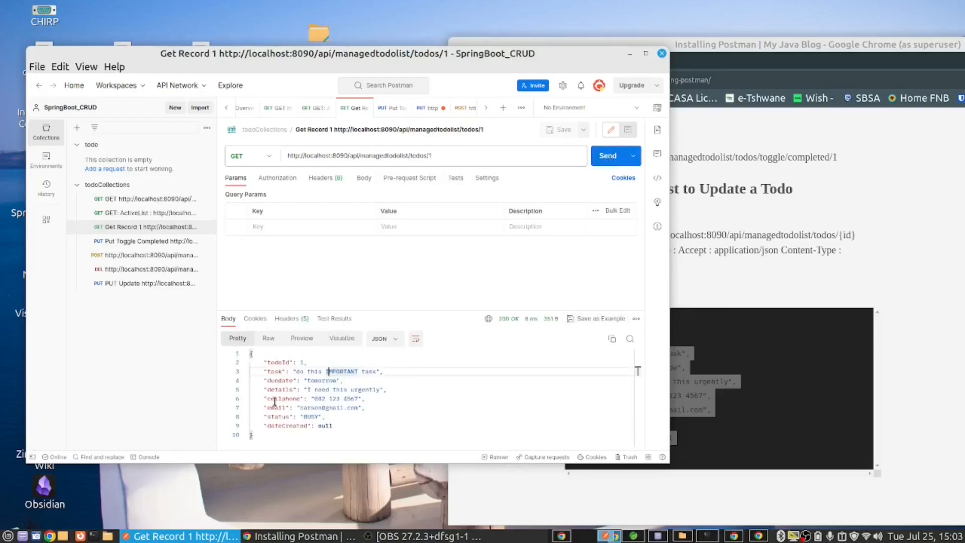
pyautogui.click(922, 384)
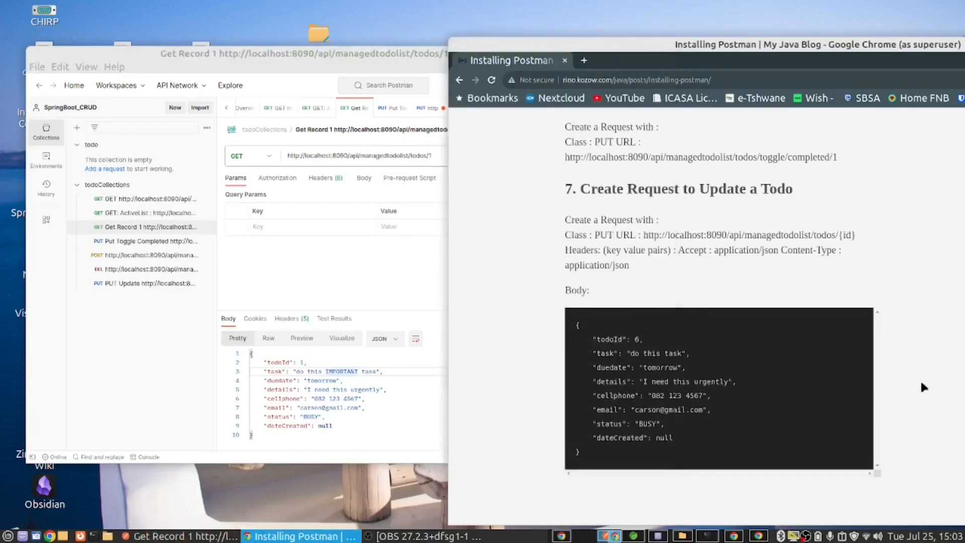
pyautogui.scroll(-5, 758, 387)
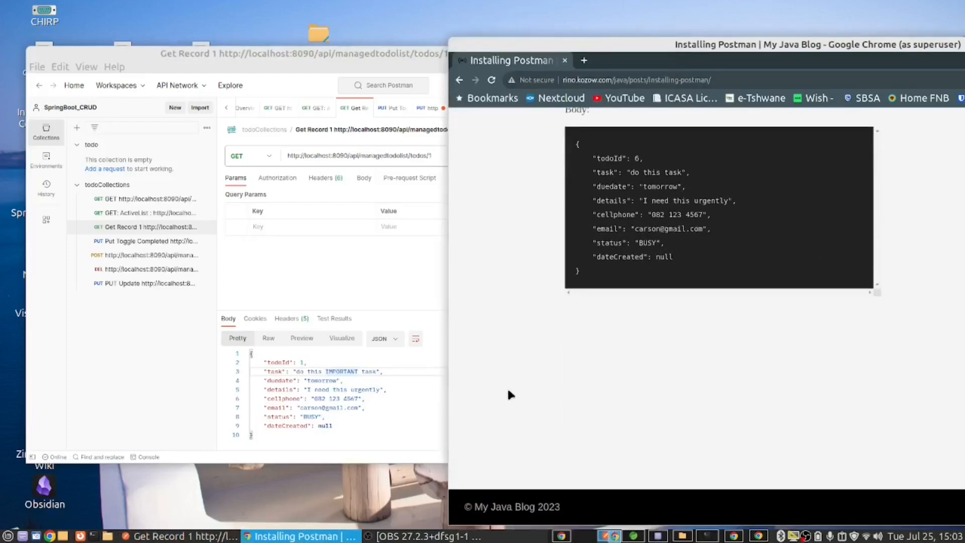